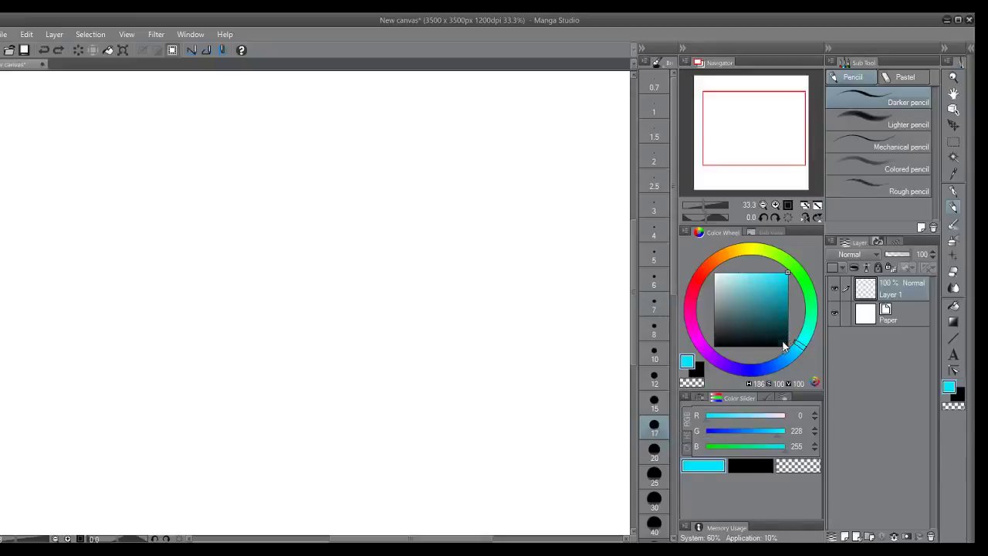
- Set the drawing colour to blue (RGB 0, 146, 255) and clear the layer
left_click(785, 356)
left_click_drag(443, 339, 500, 295)
key("Delete")
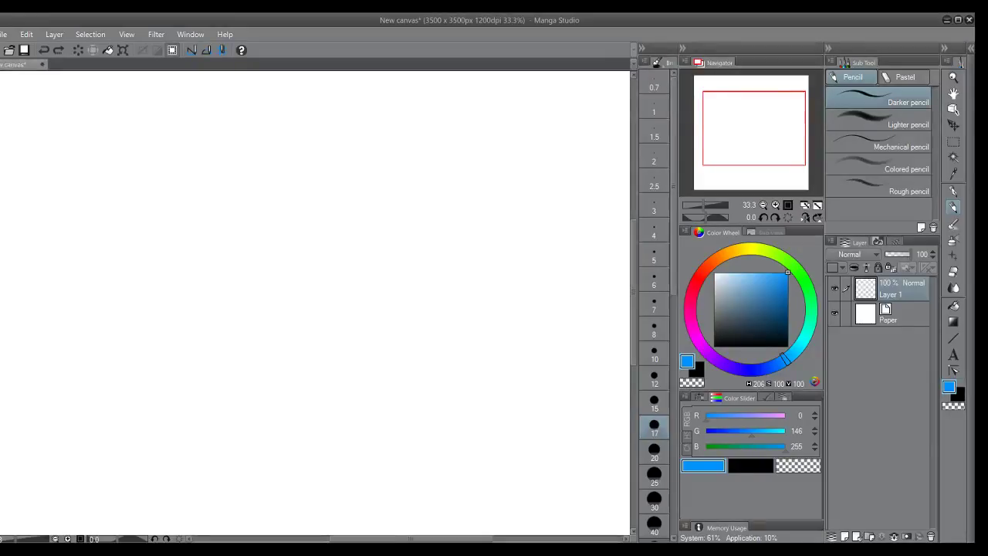
mouse_move(298, 185)
left_mouse_down()
mouse_move(293, 220)
mouse_move(313, 194)
mouse_move(322, 417)
mouse_move(301, 462)
left_mouse_up()
key("ctrl+z")
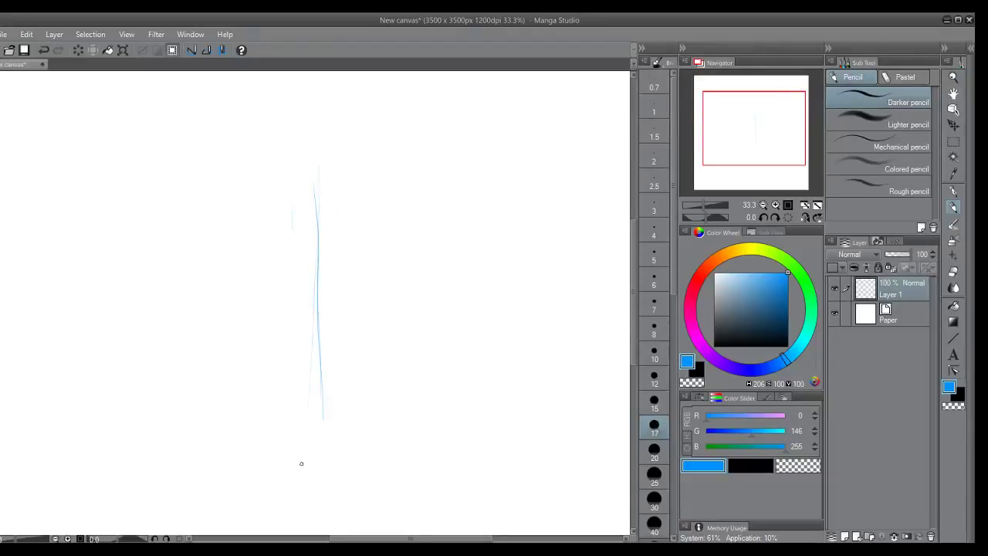
left_click_drag(316, 216, 306, 446)
key("ctrl+z")
key("ctrl+z")
key("ctrl+z")
- Set the pencil size to 30 and draw a long vertical centre line for the figure, undoing unsatisfactory strokes
mouse_move(722, 106)
left_mouse_down()
mouse_move(719, 112)
mouse_move(733, 106)
left_mouse_up()
left_click(653, 499)
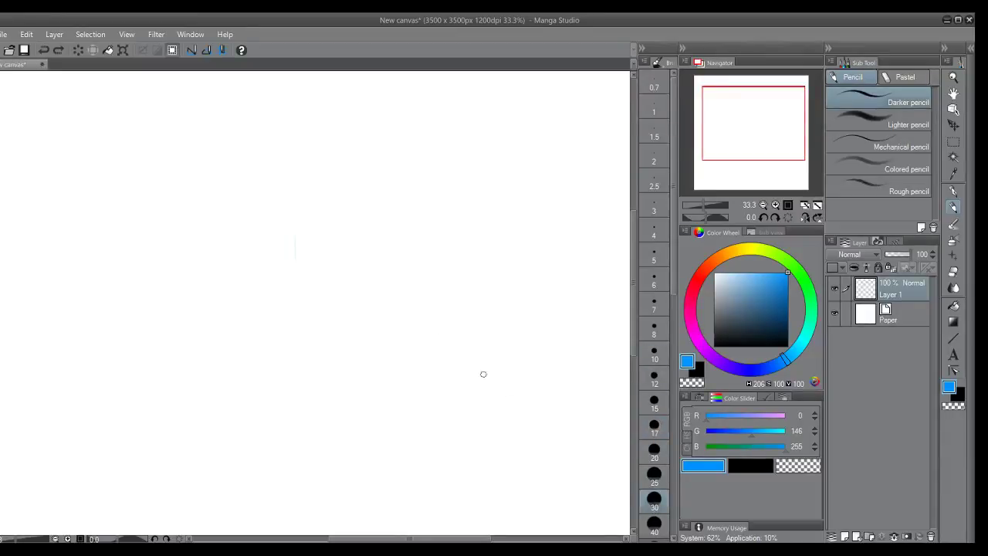
left_click_drag(291, 128, 308, 531)
key("ctrl+z")
left_click_drag(309, 124, 307, 529)
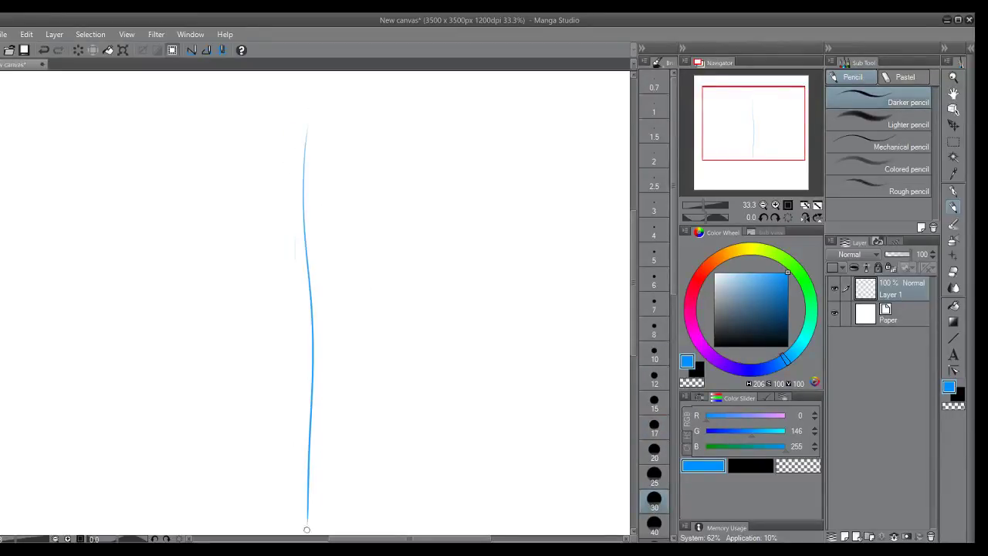
key("ctrl+z")
left_click_drag(289, 111, 287, 498)
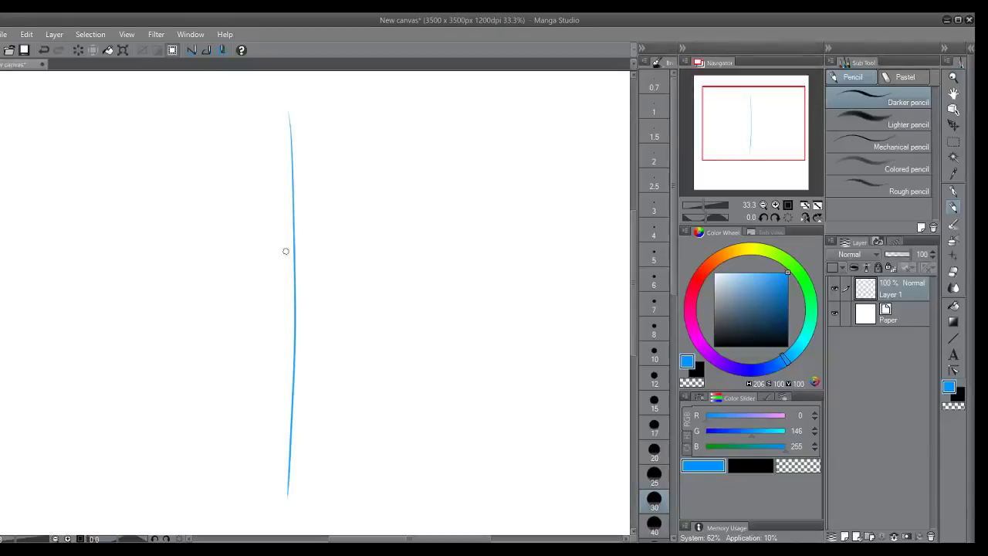
- Sketch the head as a loose oval around the upper end of the centre line
left_click_drag(263, 107, 321, 110)
mouse_move(267, 108)
left_mouse_down()
mouse_move(271, 133)
mouse_move(290, 108)
mouse_move(307, 116)
mouse_move(270, 143)
mouse_move(296, 151)
mouse_move(287, 151)
mouse_move(316, 129)
mouse_move(304, 115)
mouse_move(276, 116)
mouse_move(284, 166)
left_mouse_up()
key("ctrl+z")
key("ctrl+z")
left_click_drag(309, 105, 292, 130)
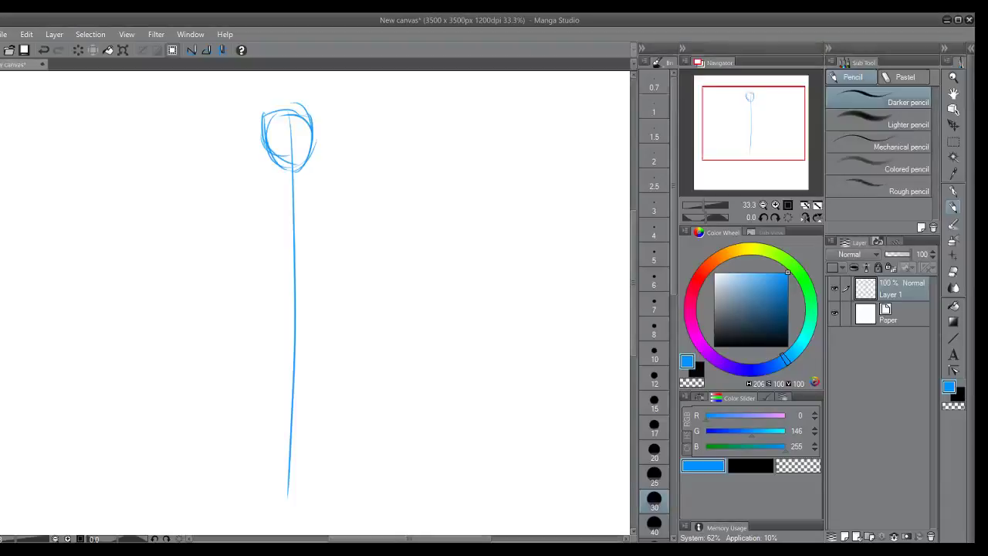
- Darken the neck below the head and sketch an egg-shaped ribcage around the centre line
left_click_drag(283, 168, 292, 200)
mouse_move(287, 195)
left_mouse_down()
mouse_move(256, 247)
mouse_move(259, 236)
mouse_move(289, 288)
left_mouse_up()
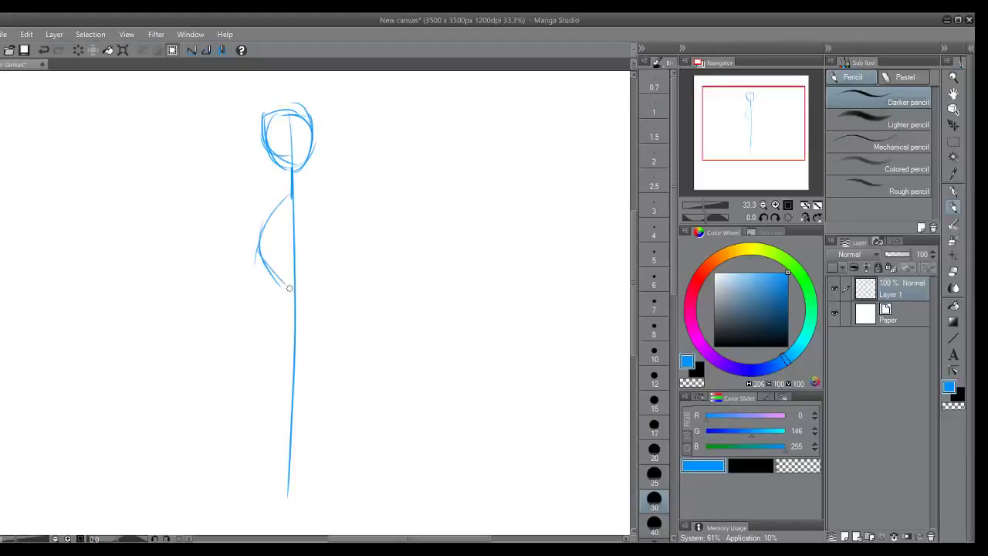
mouse_move(297, 201)
left_mouse_down()
mouse_move(316, 236)
mouse_move(308, 283)
mouse_move(327, 236)
mouse_move(321, 222)
mouse_move(262, 236)
mouse_move(307, 284)
mouse_move(319, 212)
left_mouse_up()
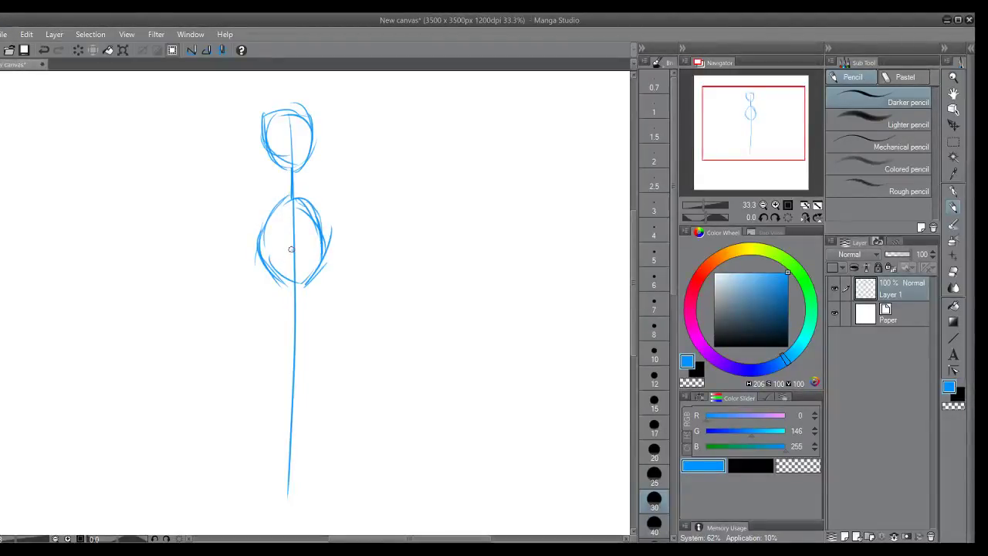
- Strengthen the spine from mid-ribcage downward and mark the pelvis's upper edge with a short horizontal line across it
left_click_drag(290, 251, 291, 344)
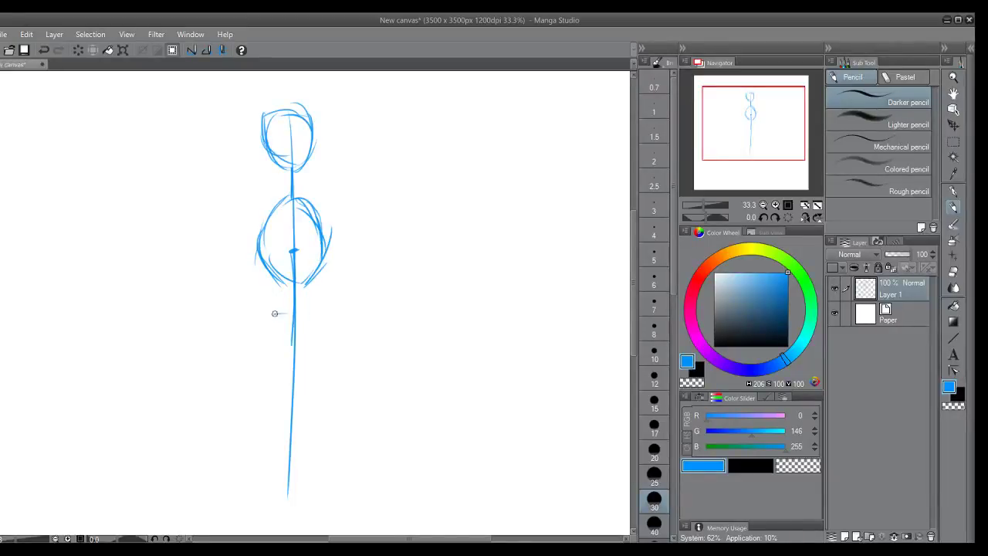
left_click_drag(263, 313, 320, 317)
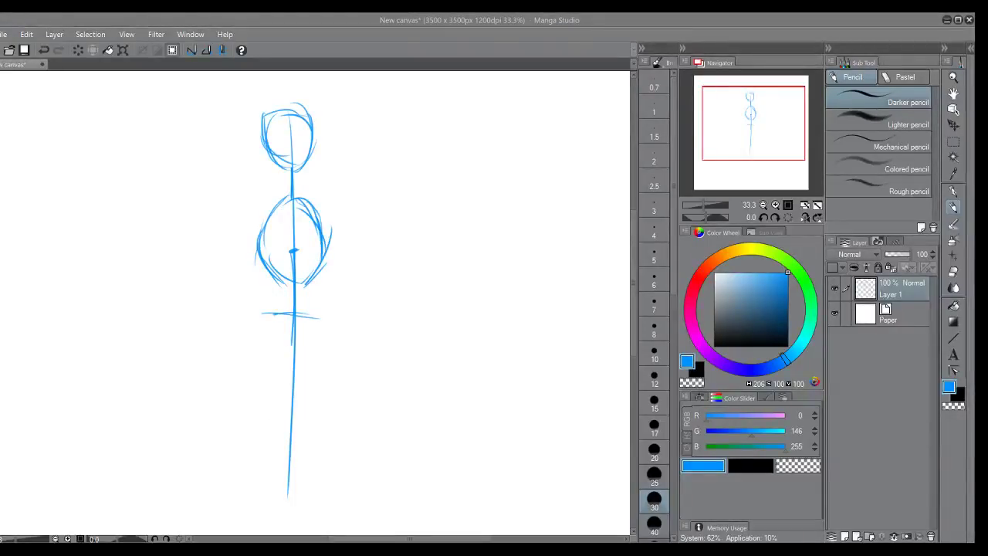
mouse_move(266, 322)
left_mouse_down()
mouse_move(288, 367)
mouse_move(282, 324)
left_mouse_up()
key("ctrl+z")
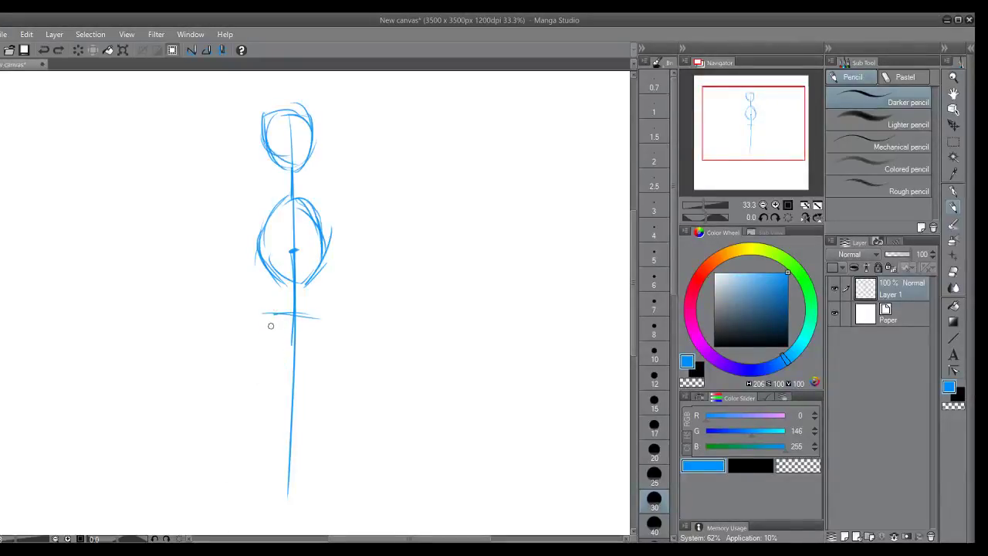
mouse_move(262, 313)
left_mouse_down()
mouse_move(282, 359)
mouse_move(328, 318)
mouse_move(312, 361)
mouse_move(324, 322)
left_mouse_up()
mouse_move(267, 350)
left_mouse_down()
mouse_move(274, 321)
mouse_move(282, 361)
left_mouse_up()
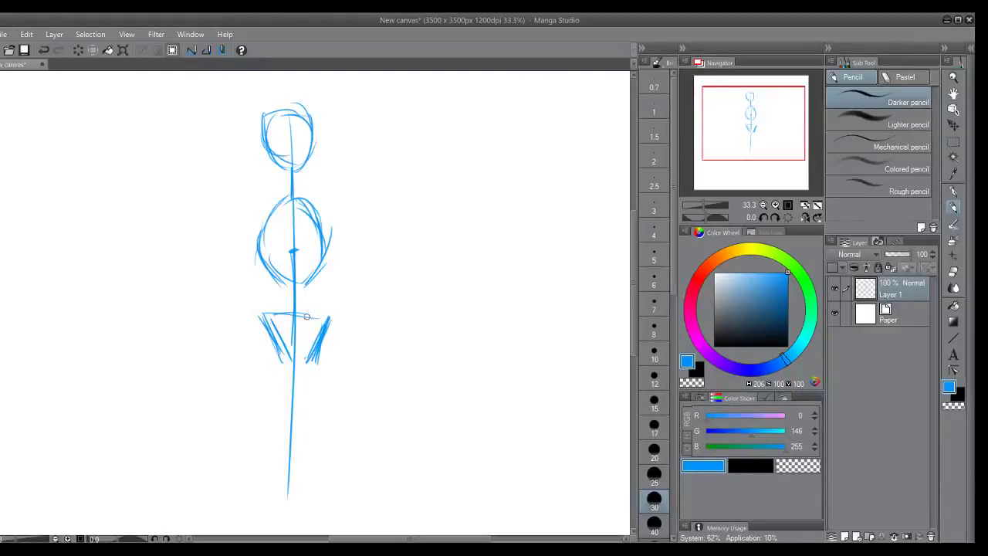
key("ctrl+z")
key("ctrl+z")
key("ctrl+z")
key("ctrl+z")
key("ctrl+z")
- Draw the pelvis's slanted sides meeting in a point, and erase its upper edge and the ribcage's lower edge
mouse_move(262, 315)
left_mouse_down()
mouse_move(295, 365)
mouse_move(324, 316)
mouse_move(292, 369)
mouse_move(264, 320)
mouse_move(276, 343)
left_mouse_up()
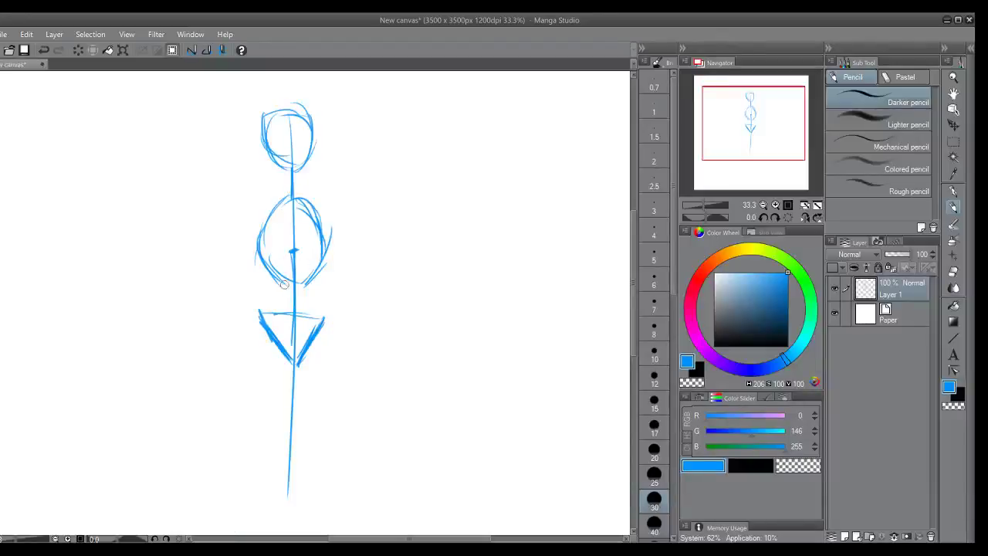
left_click_drag(285, 306, 312, 334)
mouse_move(270, 271)
left_mouse_down()
mouse_move(325, 270)
mouse_move(311, 259)
mouse_move(307, 294)
mouse_move(278, 273)
mouse_move(283, 295)
mouse_move(286, 271)
mouse_move(260, 284)
mouse_move(277, 256)
mouse_move(257, 280)
mouse_move(328, 280)
mouse_move(326, 270)
mouse_move(304, 285)
mouse_move(310, 318)
left_mouse_up()
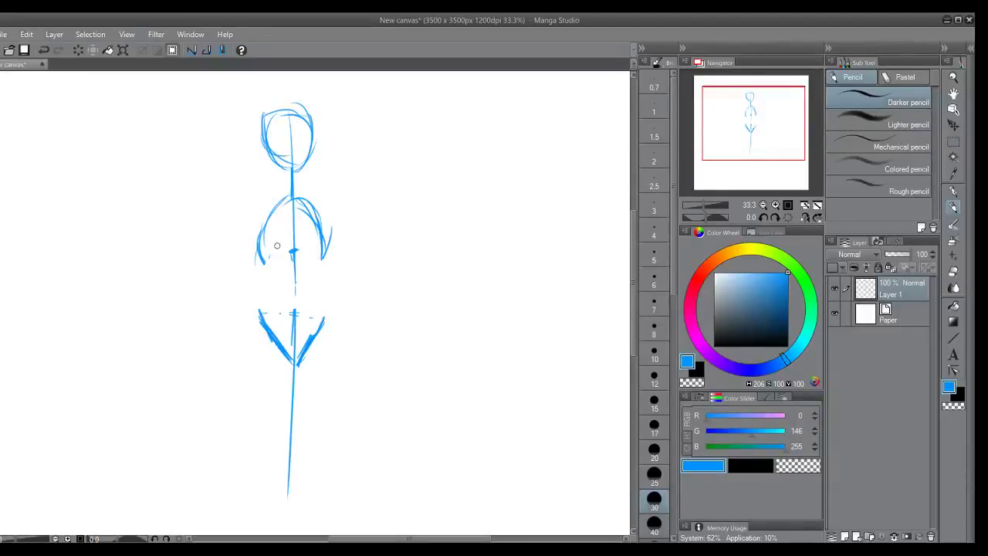
- Hatch the ribcage in blue around an inverted-V opening at its base, and thicken the V-shaped sides of the pelvis
mouse_move(289, 240)
left_mouse_down()
mouse_move(266, 264)
mouse_move(305, 245)
mouse_move(296, 240)
mouse_move(316, 264)
mouse_move(261, 268)
mouse_move(259, 244)
mouse_move(283, 206)
left_mouse_up()
mouse_move(315, 267)
left_mouse_down()
mouse_move(314, 205)
mouse_move(286, 197)
mouse_move(254, 245)
mouse_move(281, 211)
mouse_move(260, 270)
mouse_move(298, 206)
mouse_move(296, 235)
mouse_move(307, 222)
mouse_move(266, 278)
mouse_move(318, 274)
left_mouse_up()
mouse_move(273, 329)
left_mouse_down()
mouse_move(283, 346)
mouse_move(261, 318)
left_mouse_up()
left_click_drag(296, 361, 320, 321)
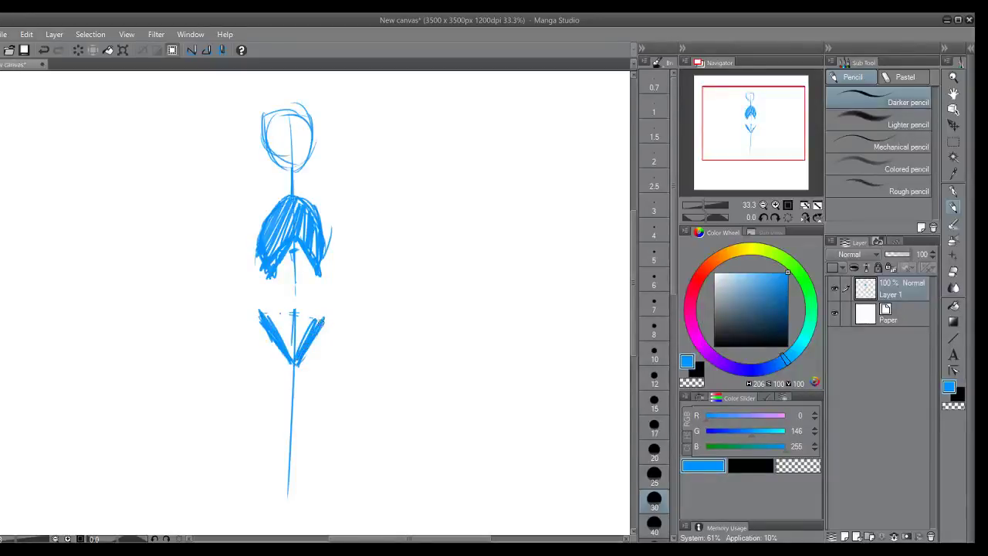
- Fill the head oval with blue strokes and touch up the shading on the ribcage and pelvis
mouse_move(269, 105)
left_mouse_down()
mouse_move(312, 119)
mouse_move(272, 115)
mouse_move(268, 161)
mouse_move(309, 154)
mouse_move(317, 121)
mouse_move(271, 137)
mouse_move(278, 170)
mouse_move(291, 176)
mouse_move(312, 143)
mouse_move(290, 165)
mouse_move(286, 115)
mouse_move(281, 165)
mouse_move(274, 119)
mouse_move(298, 160)
mouse_move(302, 117)
mouse_move(310, 127)
mouse_move(307, 168)
mouse_move(302, 110)
left_mouse_up()
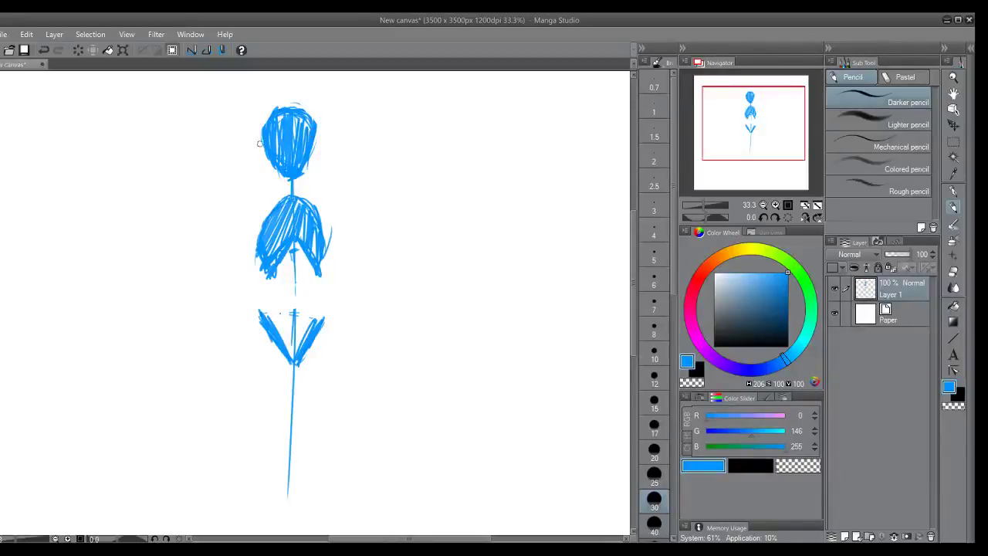
left_click_drag(263, 130, 273, 108)
mouse_move(293, 246)
left_mouse_down()
mouse_move(274, 273)
mouse_move(303, 262)
mouse_move(314, 274)
mouse_move(325, 256)
mouse_move(277, 232)
left_mouse_up()
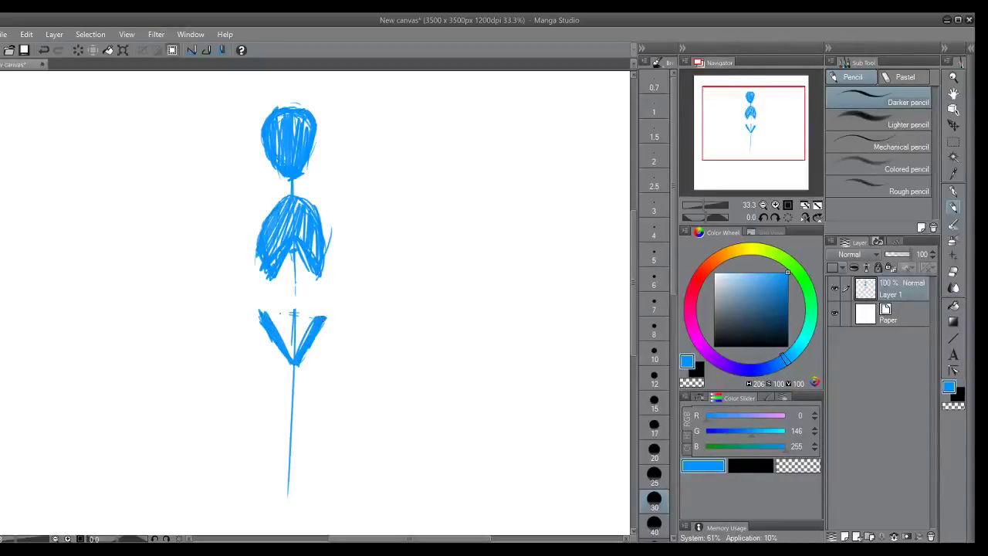
mouse_move(273, 306)
left_mouse_down()
mouse_move(263, 309)
mouse_move(274, 313)
left_mouse_up()
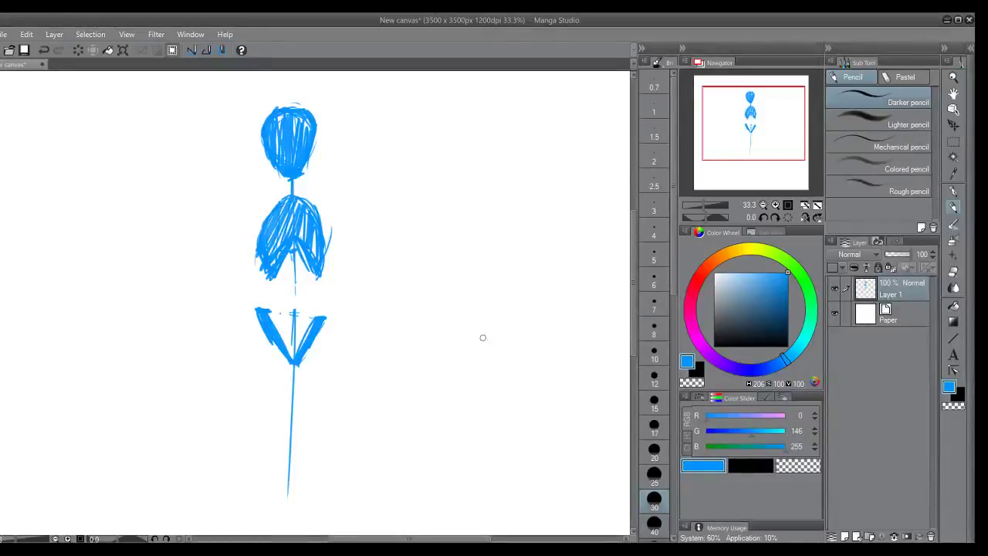
- Switch the colour to red (RGB 255, 0, 13) and draw a thick lower spine from the ribcage opening to the pelvis point
left_click(693, 280)
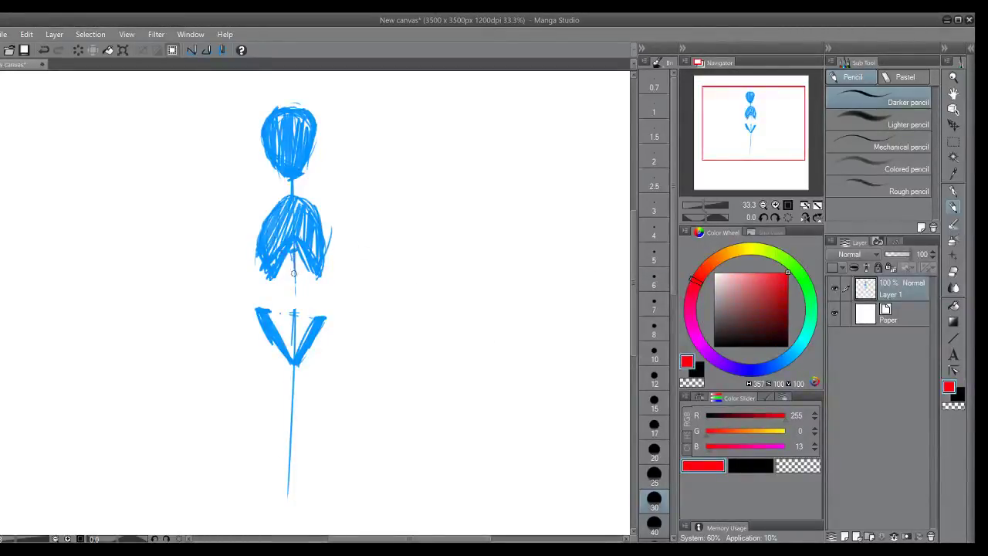
left_click_drag(293, 273, 293, 312)
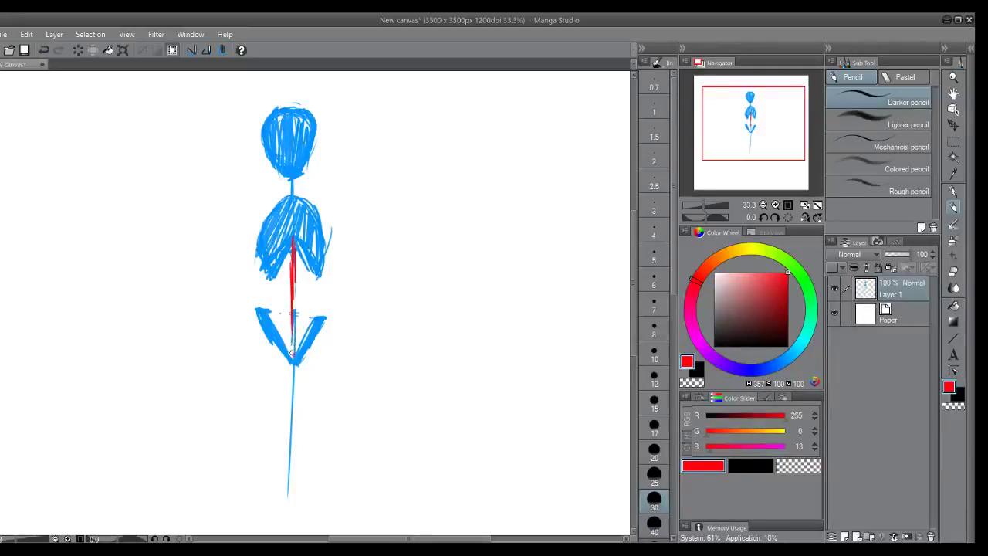
left_click_drag(291, 352, 296, 294)
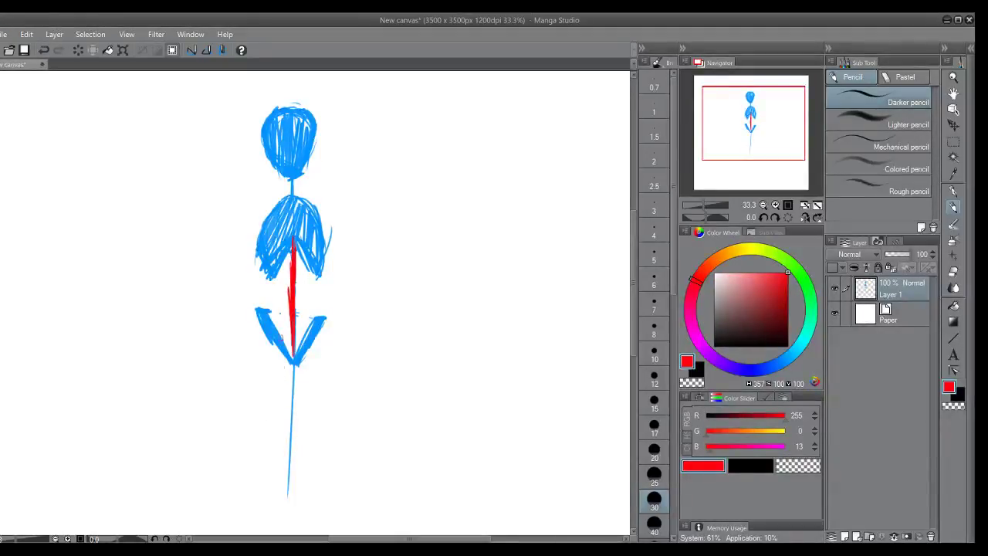
- Draw short red hip joints curving outward from both sides of the pelvis, each ending in a round knob
left_click_drag(266, 335, 247, 355)
left_click_drag(315, 337, 326, 361)
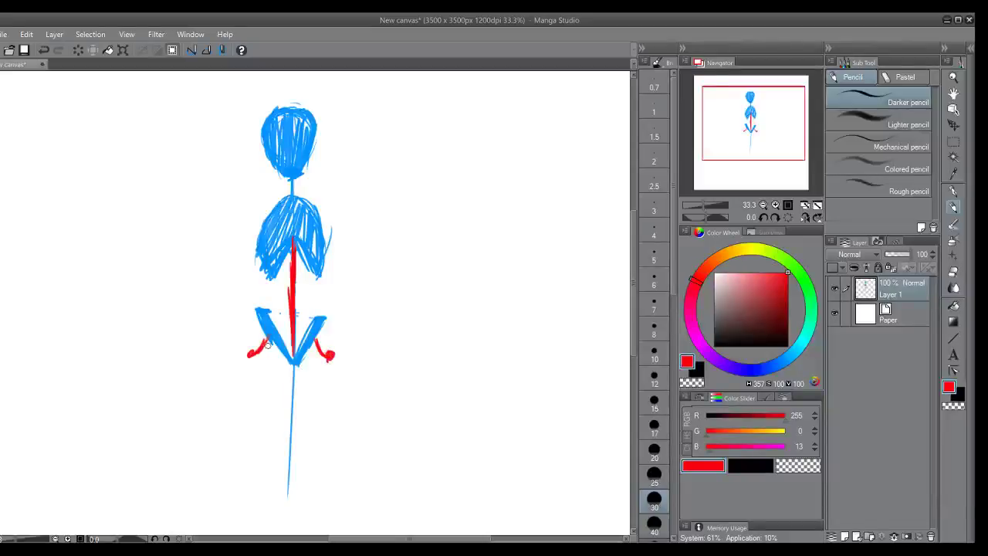
left_click_drag(267, 342, 251, 355)
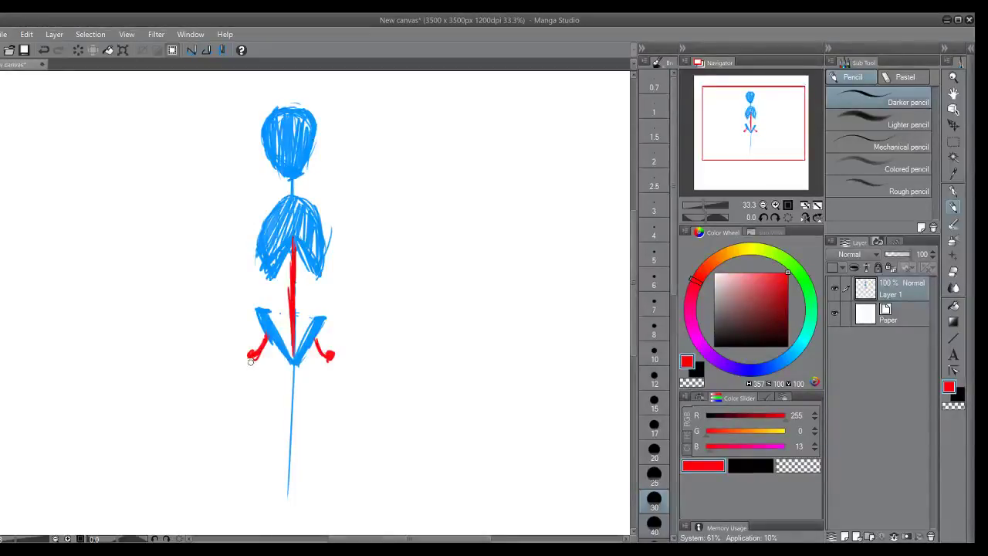
- Draw both thigh bones in red from the hip knobs down to small oval knee ends, angled slightly inward
left_click_drag(250, 356, 263, 439)
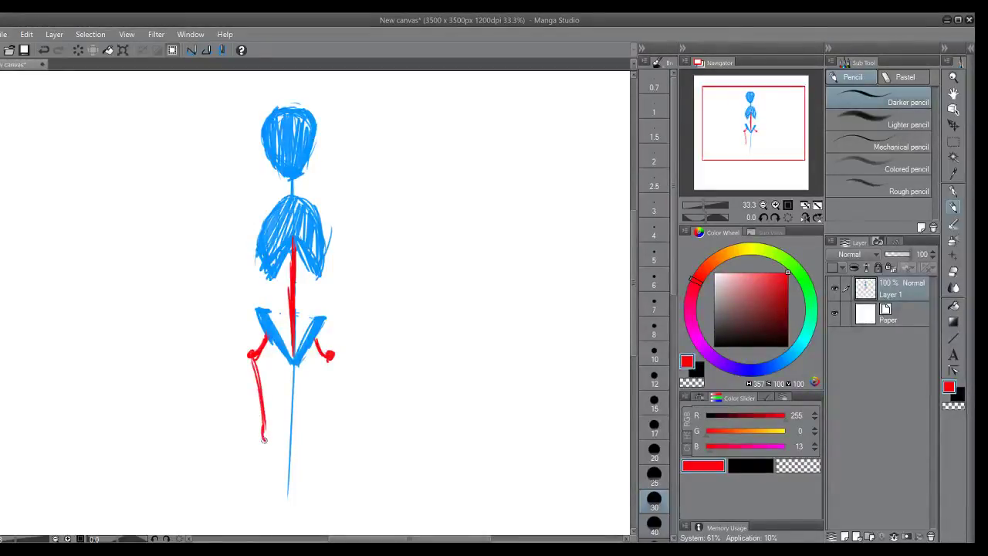
left_click_drag(329, 361, 315, 441)
left_click_drag(333, 350, 323, 403)
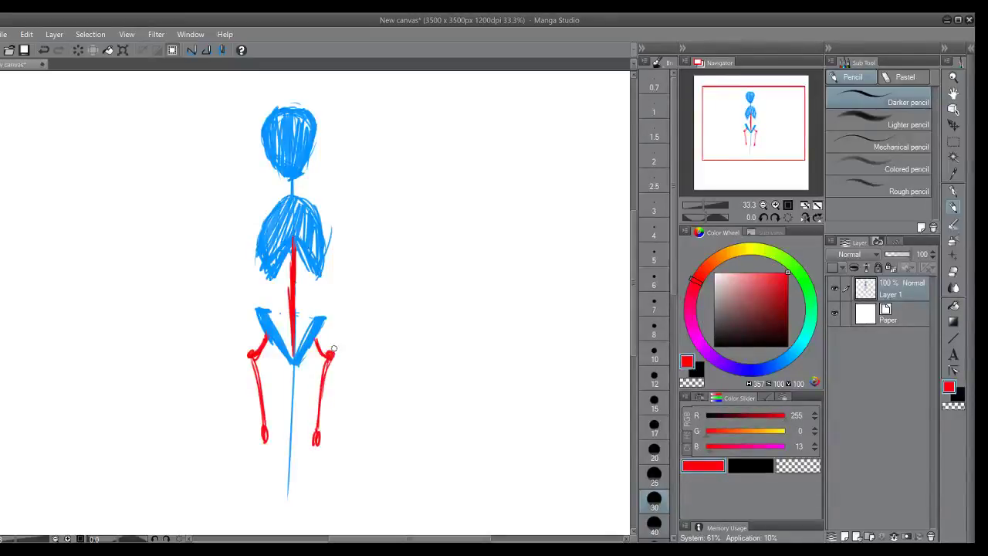
- Trace the neck in red and go over the pelvis's sides in light blue (RGB 0, 191, 255)
mouse_move(297, 180)
left_mouse_down()
mouse_move(292, 196)
mouse_move(292, 187)
left_mouse_up()
left_click(790, 352)
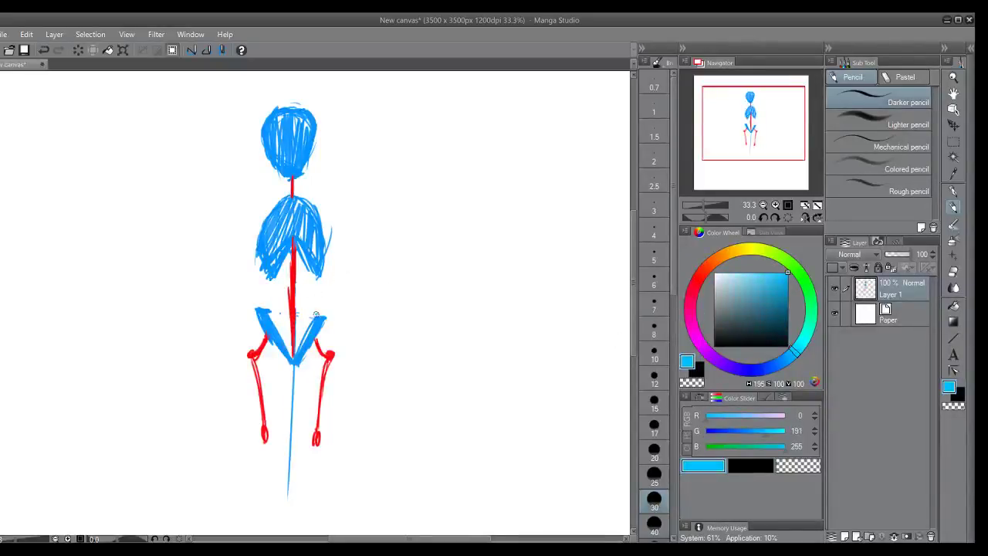
mouse_move(314, 326)
left_mouse_down()
mouse_move(298, 348)
mouse_move(280, 347)
mouse_move(268, 322)
mouse_move(319, 312)
left_mouse_up()
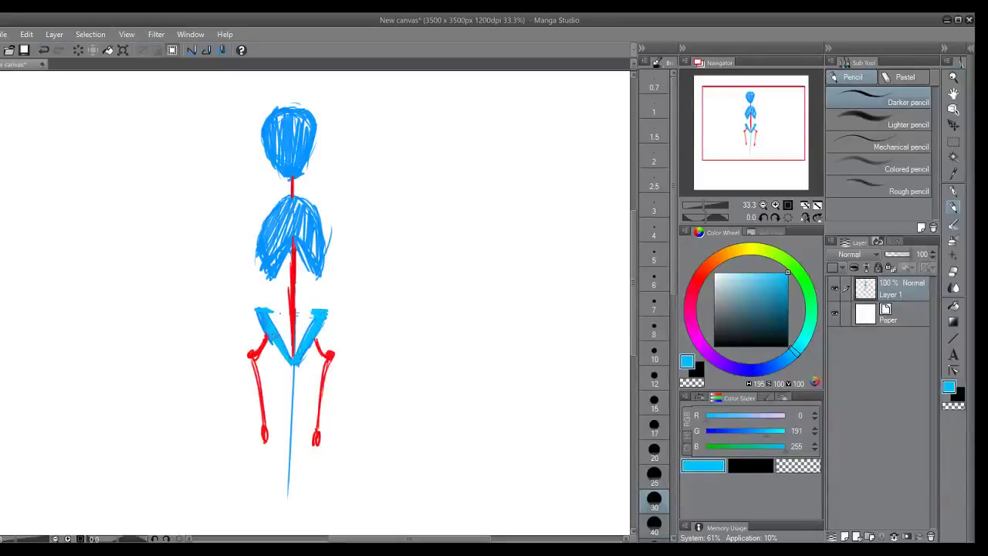
- Switch back to red (RGB 255, 0, 13) and build up both knees as filled, downward-pointing triangles
left_click(695, 282)
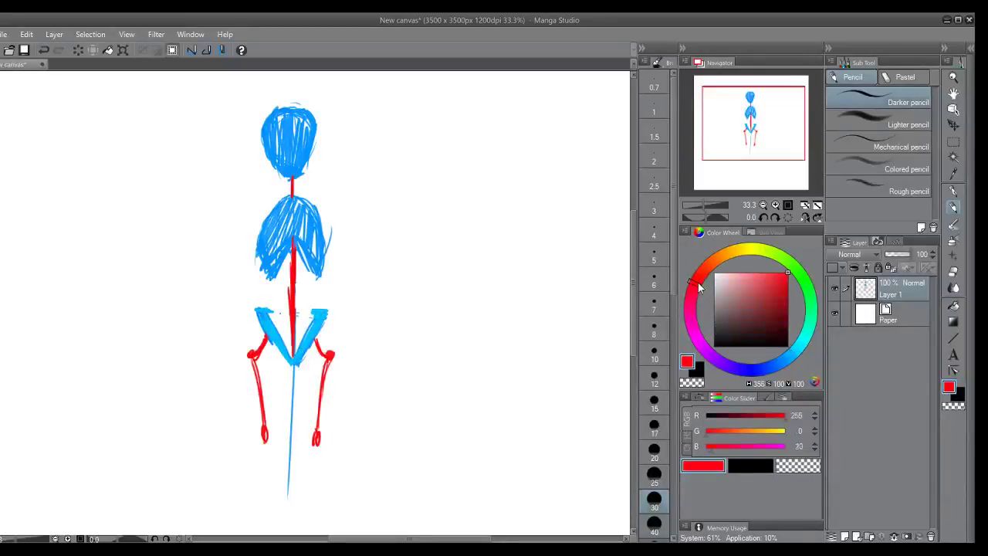
left_click_drag(338, 357, 358, 388)
key("ctrl+z")
left_click_drag(264, 434, 264, 427)
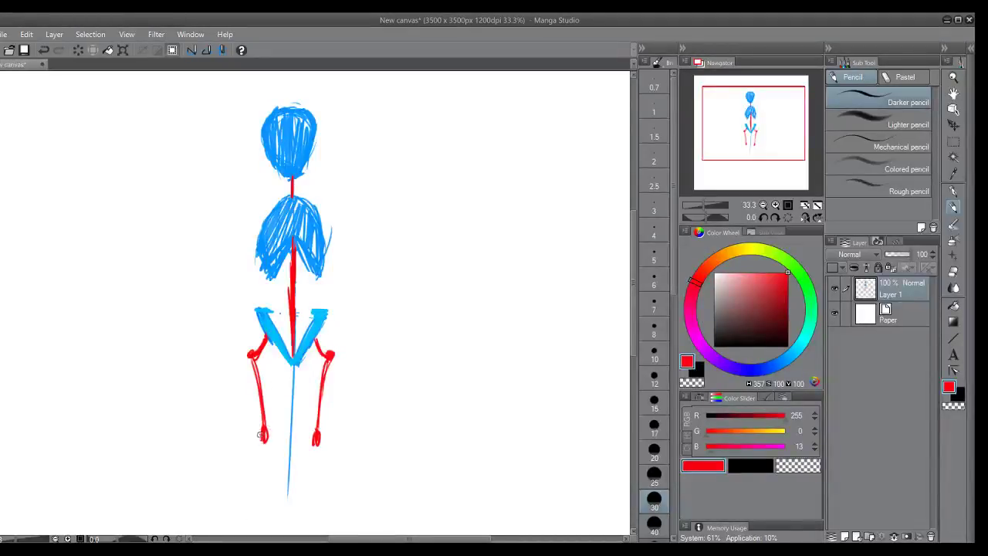
mouse_move(261, 434)
left_mouse_down()
mouse_move(324, 432)
mouse_move(317, 456)
left_mouse_up()
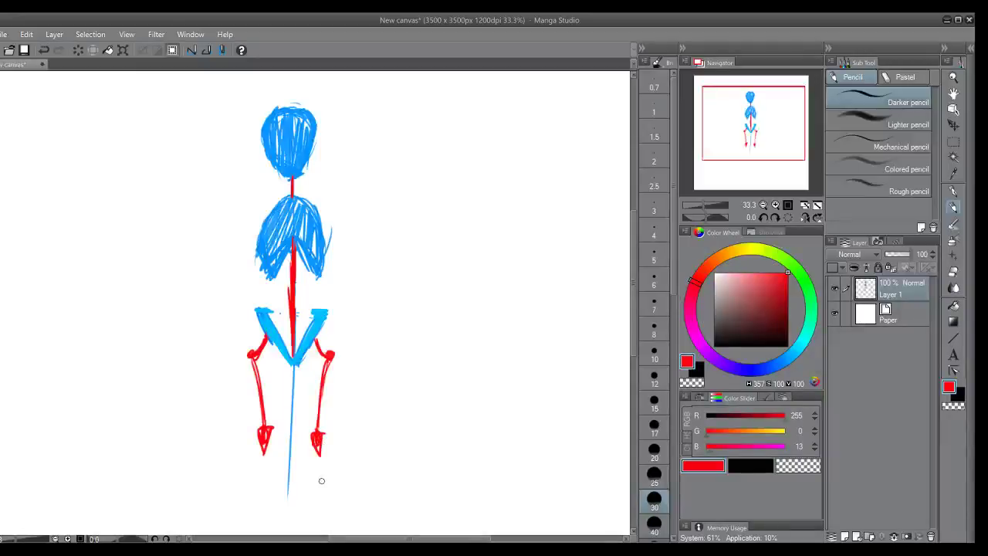
left_click_drag(714, 122, 748, 154)
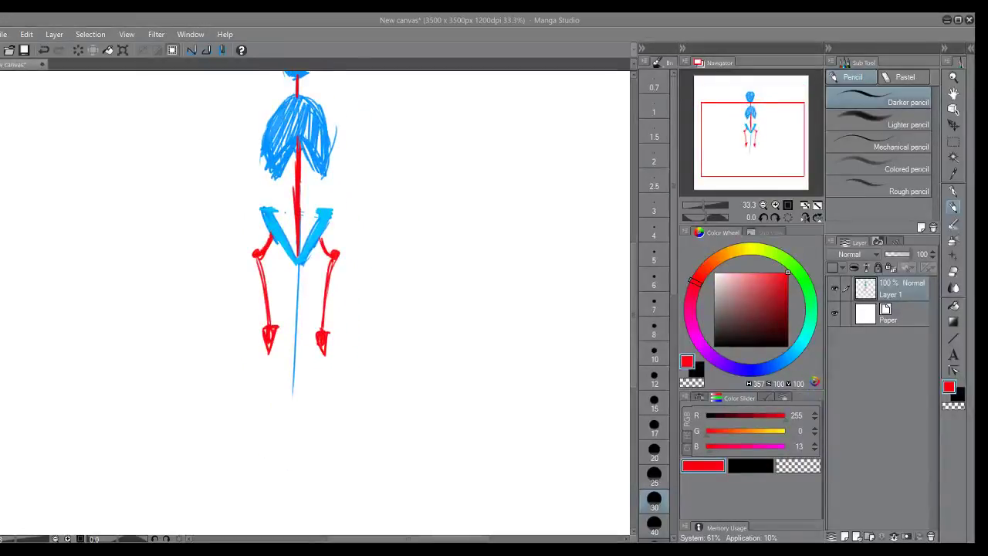
mouse_move(267, 342)
left_mouse_down()
mouse_move(269, 464)
mouse_move(265, 344)
mouse_move(316, 428)
mouse_move(311, 502)
left_mouse_up()
mouse_move(312, 494)
left_mouse_down()
mouse_move(323, 347)
mouse_move(270, 389)
mouse_move(267, 500)
left_mouse_up()
key("ctrl+z")
key("ctrl+z")
key("ctrl+z")
key("ctrl+z")
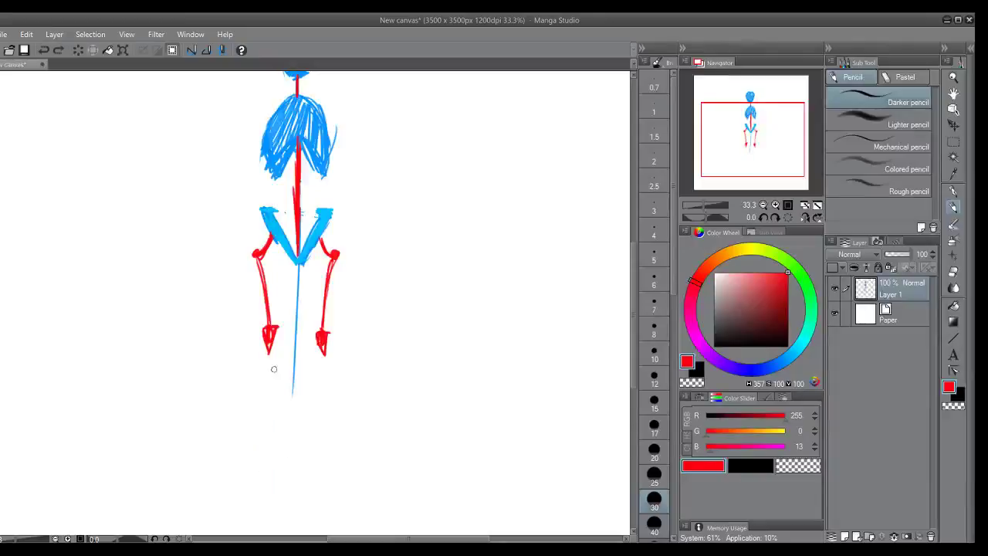
- Draw the lower leg bones in red below both knees, using paired long strokes that converge at the ankles
left_click_drag(268, 344, 266, 430)
left_click_drag(264, 366, 262, 481)
left_click_drag(266, 466, 264, 373)
mouse_move(270, 429)
left_mouse_down()
mouse_move(269, 357)
mouse_move(320, 451)
mouse_move(317, 480)
mouse_move(317, 350)
left_mouse_up()
left_click_drag(320, 432, 336, 325)
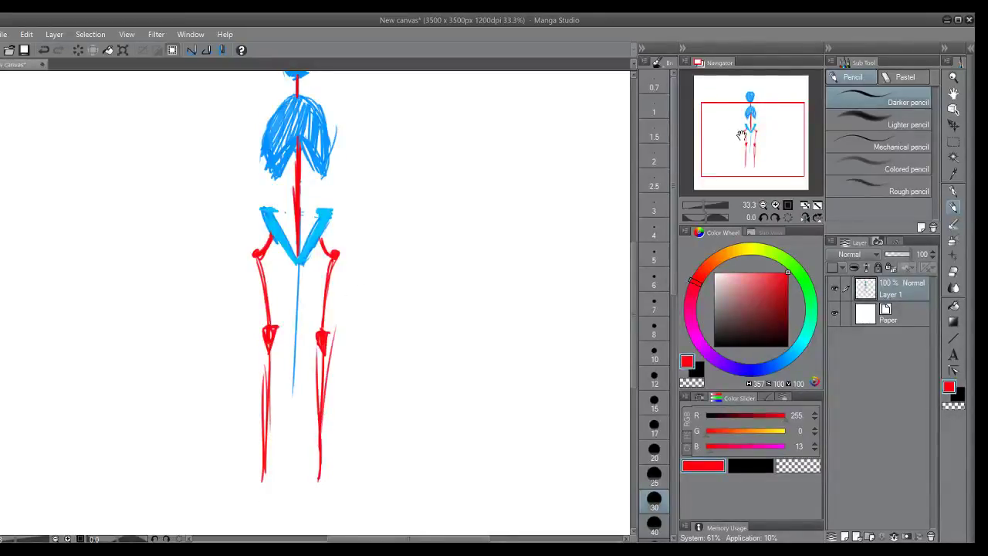
- Reinforce the ankle and sketch both feet in red as flared triangular shapes below the lower legs
left_click_drag(744, 135, 741, 137)
left_click_drag(339, 361, 338, 463)
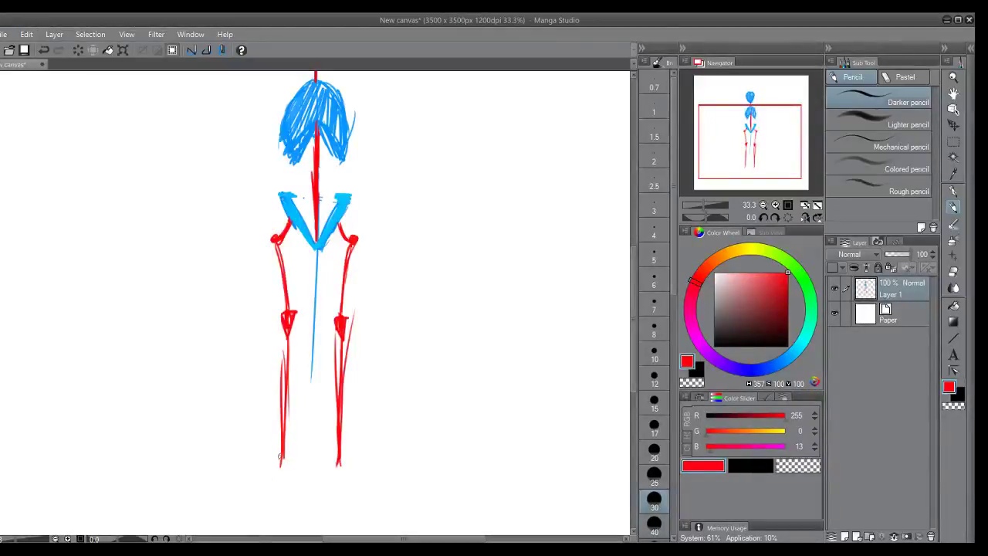
mouse_move(282, 454)
left_mouse_down()
mouse_move(267, 497)
mouse_move(294, 494)
mouse_move(284, 456)
mouse_move(291, 480)
mouse_move(274, 497)
mouse_move(287, 498)
left_mouse_up()
mouse_move(336, 463)
left_mouse_down()
mouse_move(330, 498)
mouse_move(349, 488)
mouse_move(345, 474)
mouse_move(350, 481)
mouse_move(323, 498)
left_mouse_up()
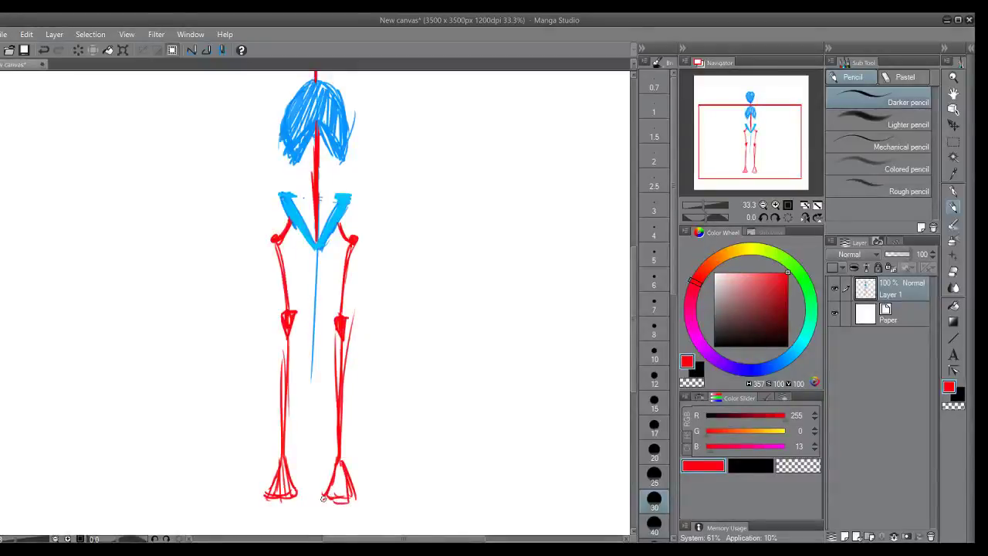
- Reinforce the foot, ankle and upper shin of the leg on the viewer's right with additional red strokes
mouse_move(340, 464)
left_mouse_down()
mouse_move(330, 504)
mouse_move(349, 500)
left_mouse_up()
left_click_drag(344, 445, 339, 480)
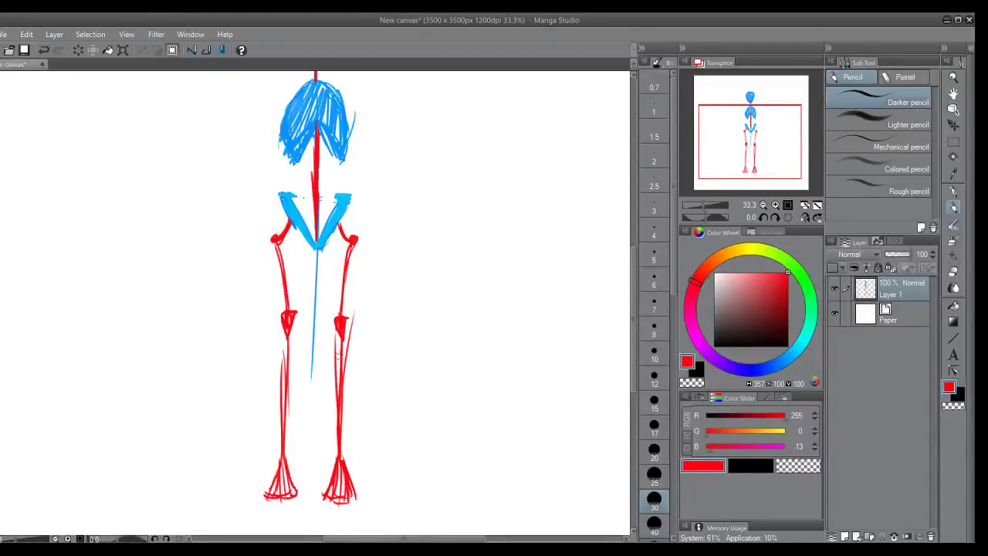
left_click_drag(338, 379, 341, 334)
- Try several blue shades, from RGB 0, 26, 255 to RGB 0, 151, 255, with test strokes across the ribcage, undoing each stroke
left_click_drag(752, 160, 753, 139)
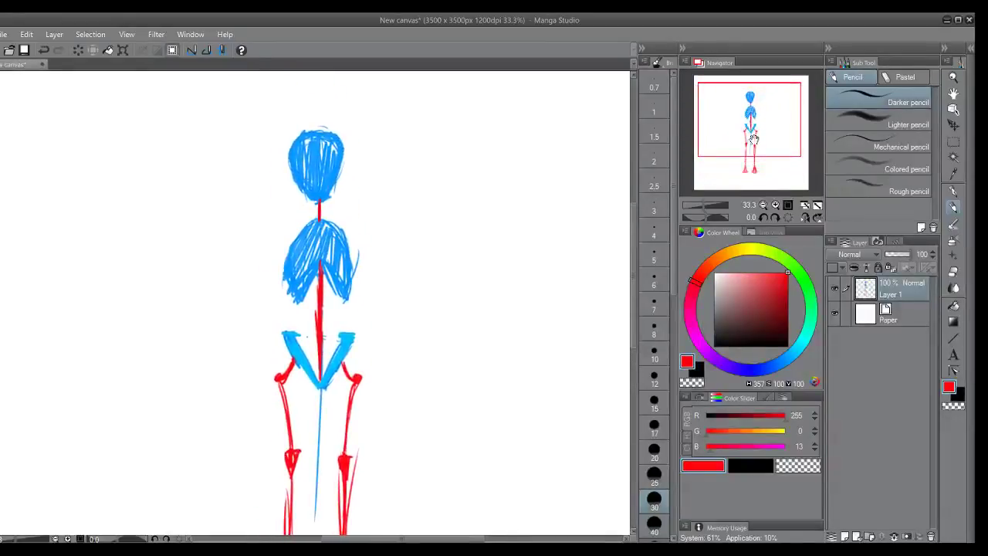
left_click(756, 369)
left_click_drag(278, 249, 348, 210)
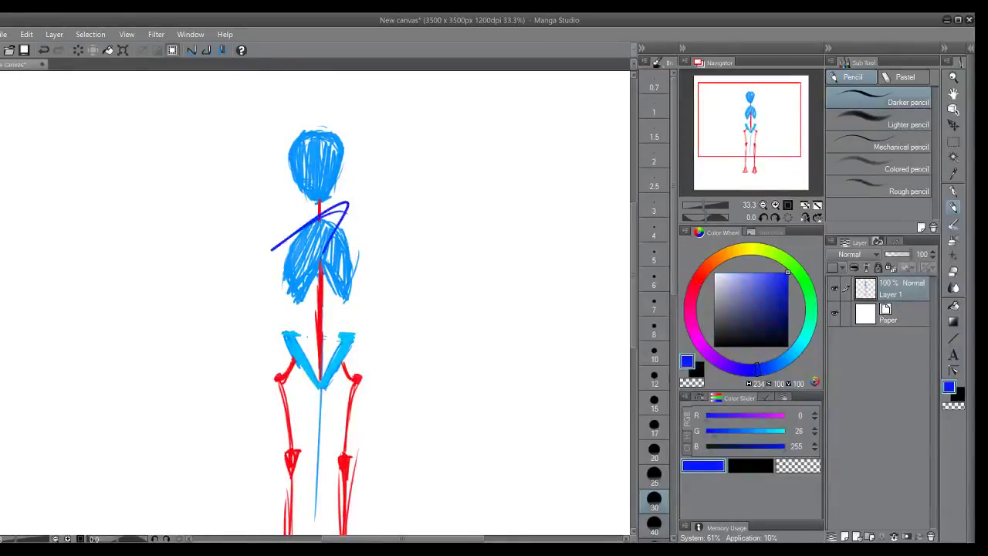
key("ctrl+z")
left_click(795, 349)
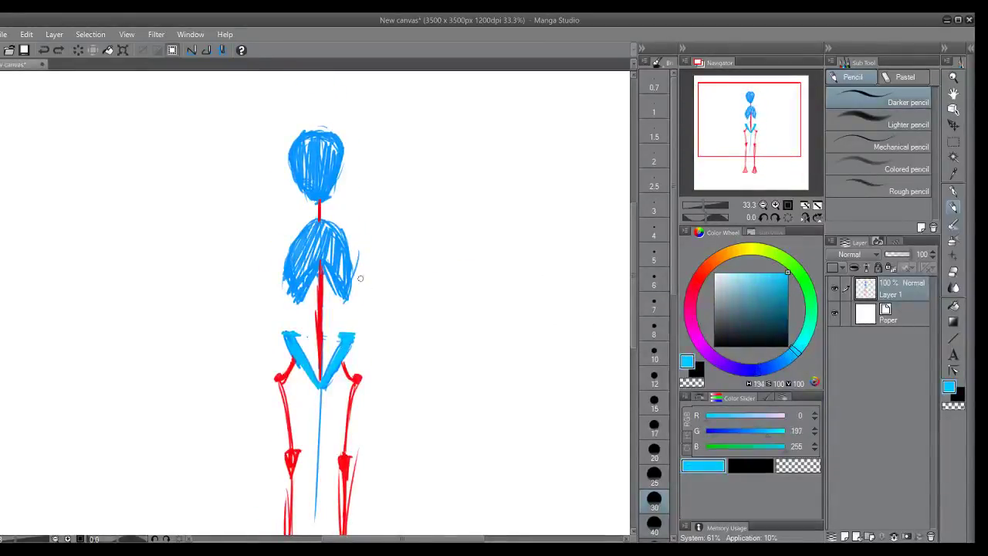
left_click_drag(355, 276, 423, 258)
key("ctrl+z")
left_click(787, 359)
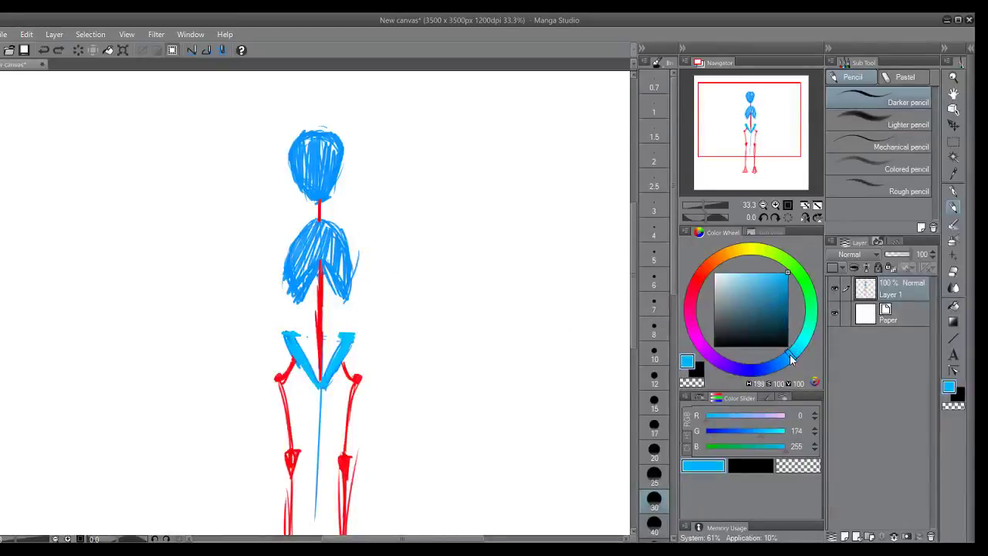
left_click_drag(305, 263, 408, 242)
key("ctrl+z")
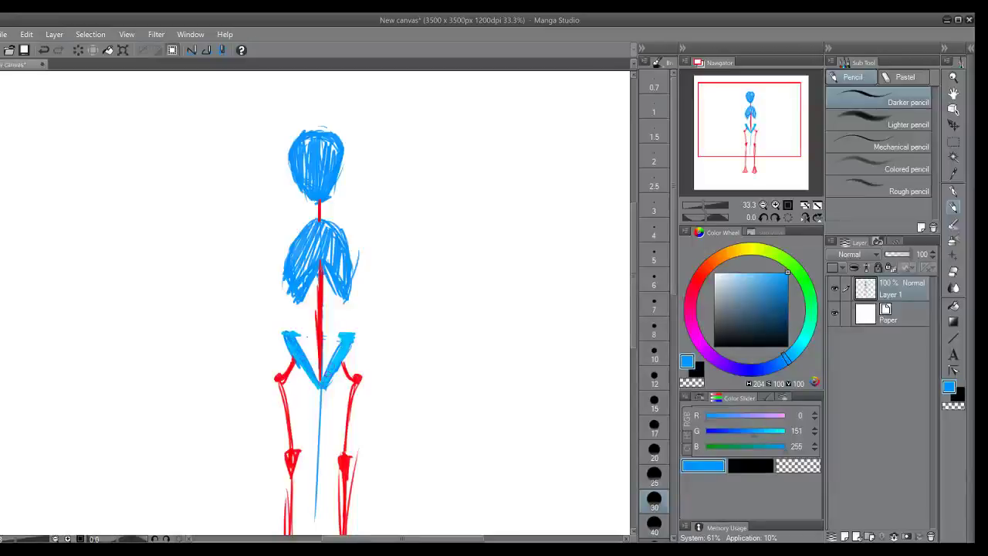
- Switch to orange-red (RGB 255, 52, 0) and draw both collarbones above the ribcage, ending in filled round shoulder joints
left_click_drag(719, 139, 719, 136)
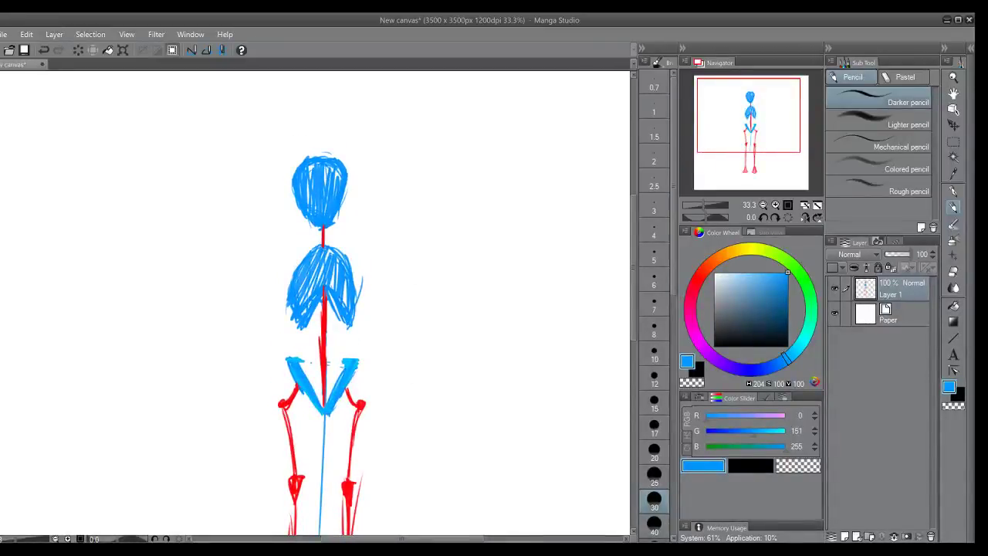
left_click_drag(750, 93, 748, 96)
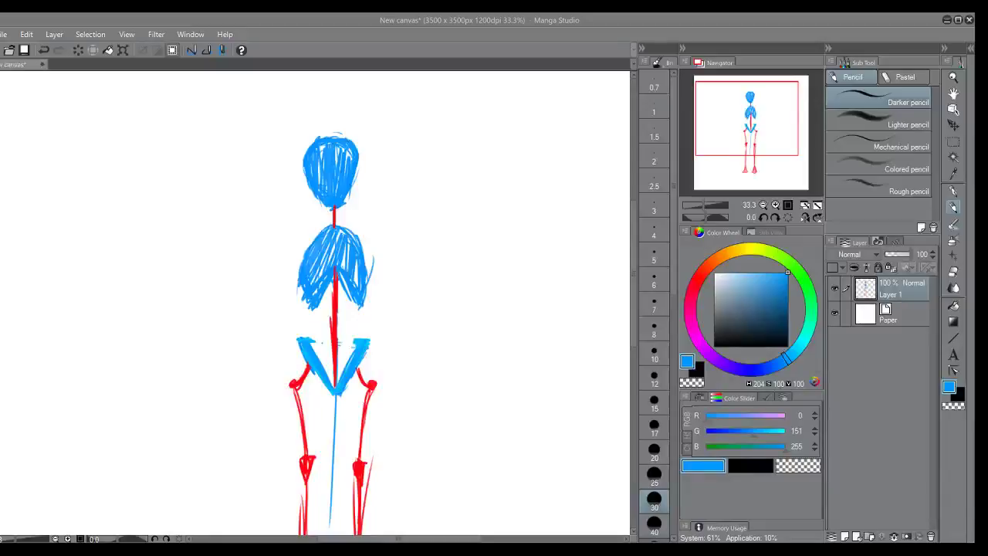
left_click(702, 266)
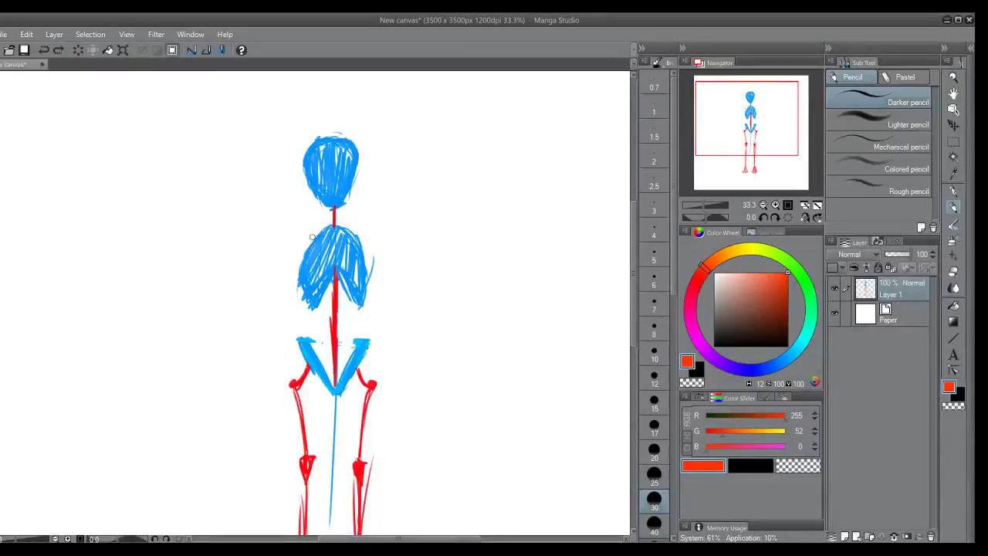
left_click_drag(318, 231, 293, 233)
left_click_drag(358, 234, 379, 234)
left_click_drag(303, 233, 295, 234)
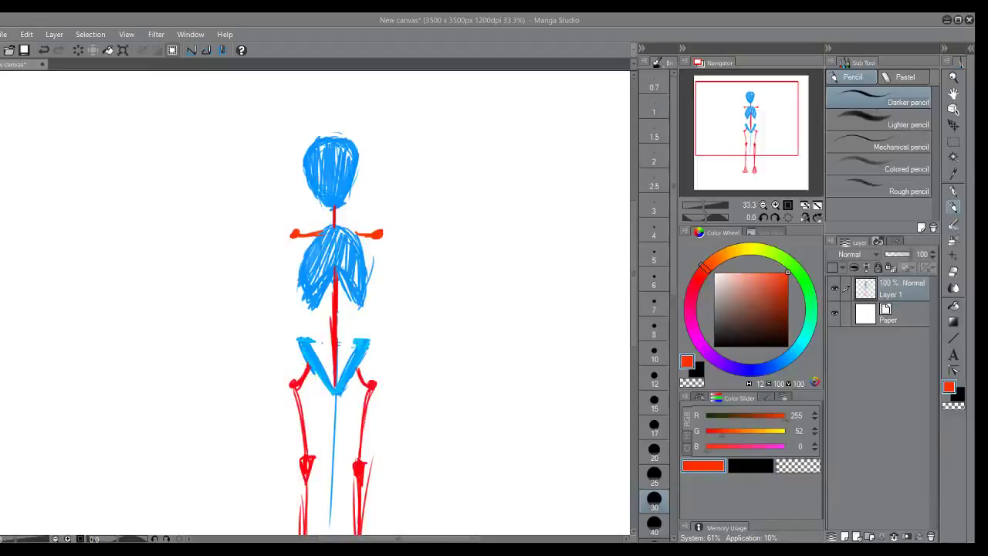
- Draw both upper arms in orange-red from the shoulders to about the ribcage's lower edge, ending in small elbow joints
left_click_drag(293, 233, 280, 305)
left_click_drag(381, 238, 390, 298)
left_click_drag(283, 298, 277, 301)
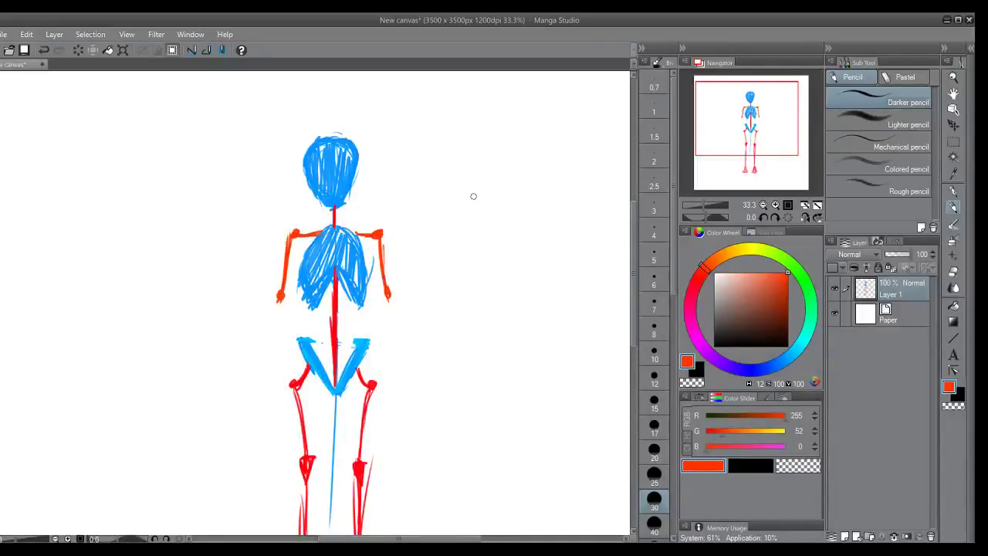
- Sketch the forearm on the viewer's left with paired orange-red strokes converging at the wrist, and add a hand with curled fingers
mouse_move(741, 116)
left_mouse_down()
mouse_move(751, 145)
mouse_move(747, 122)
left_mouse_up()
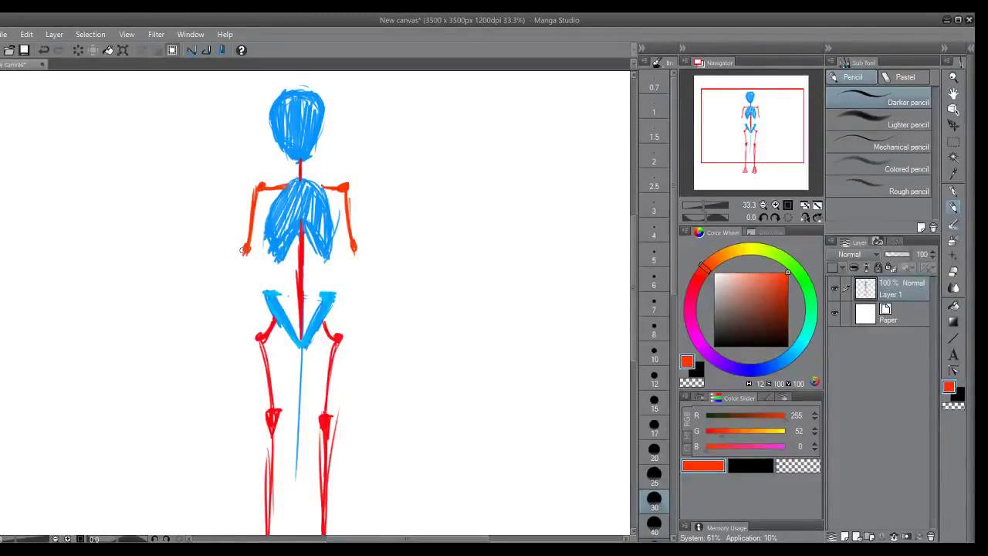
mouse_move(241, 250)
left_mouse_down()
mouse_move(229, 323)
mouse_move(244, 275)
mouse_move(235, 309)
left_mouse_up()
left_click_drag(246, 269, 230, 344)
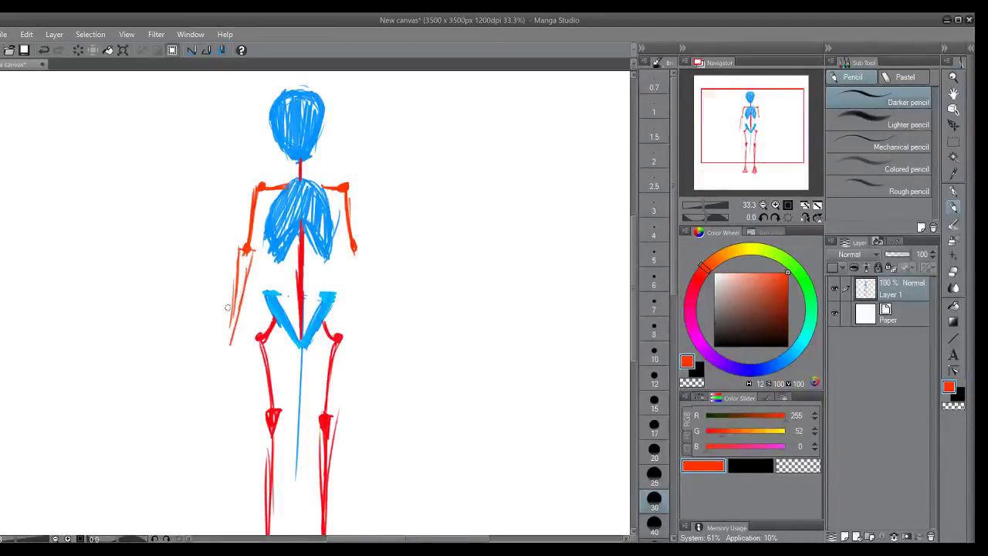
left_click_drag(242, 252, 233, 324)
left_click_drag(245, 247, 231, 324)
left_click_drag(249, 253, 230, 341)
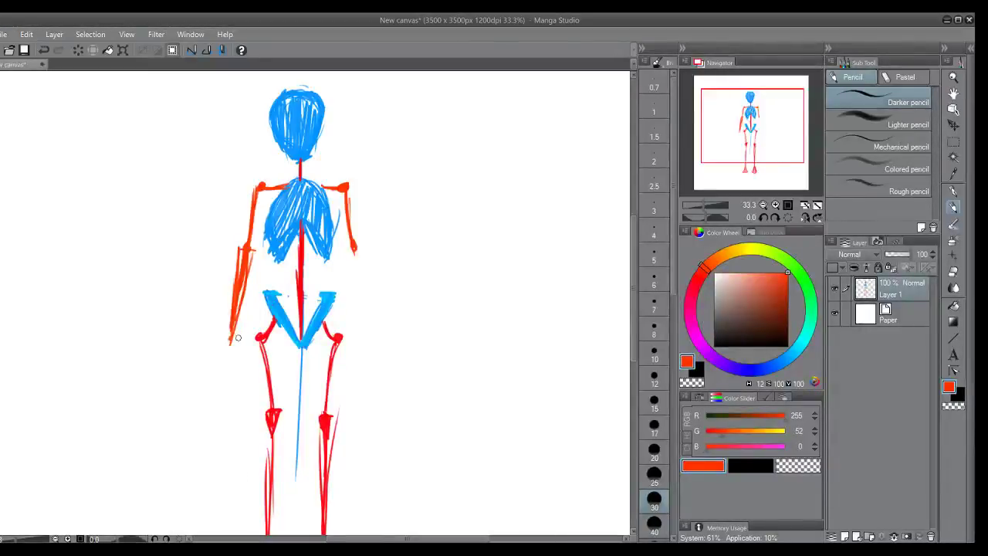
mouse_move(229, 344)
left_mouse_down()
mouse_move(234, 384)
mouse_move(228, 357)
mouse_move(239, 383)
mouse_move(256, 381)
mouse_move(232, 361)
mouse_move(245, 367)
mouse_move(236, 347)
mouse_move(257, 392)
left_mouse_up()
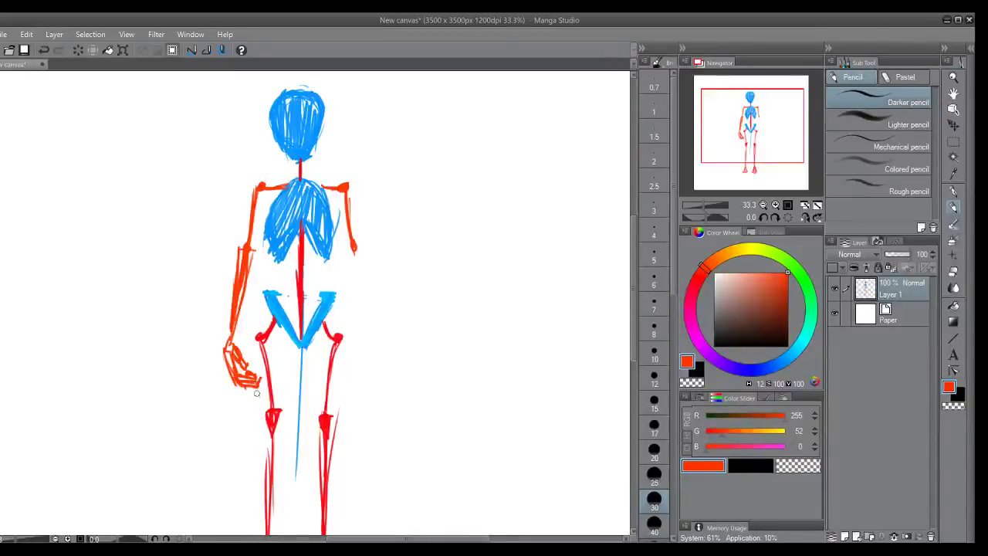
- Sketch the forearm on the viewer's right with two long orange-red strokes and add a closed hand beside the hip
left_click_drag(357, 239, 355, 253)
key("ctrl+z")
left_click_drag(354, 250, 355, 328)
left_click_drag(359, 243, 353, 346)
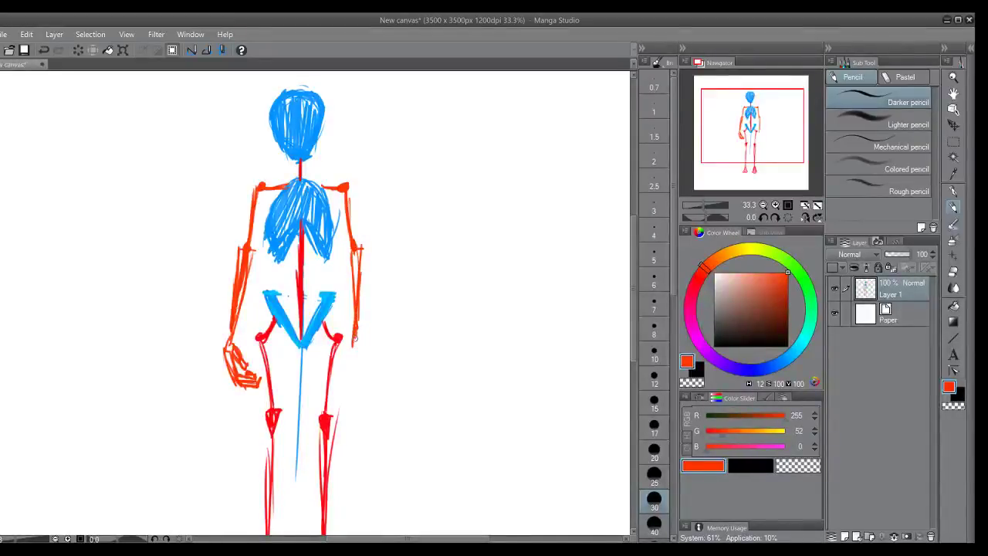
mouse_move(356, 347)
left_mouse_down()
mouse_move(360, 364)
mouse_move(346, 378)
mouse_move(337, 361)
mouse_move(340, 370)
mouse_move(349, 346)
mouse_move(346, 363)
mouse_move(357, 349)
left_mouse_up()
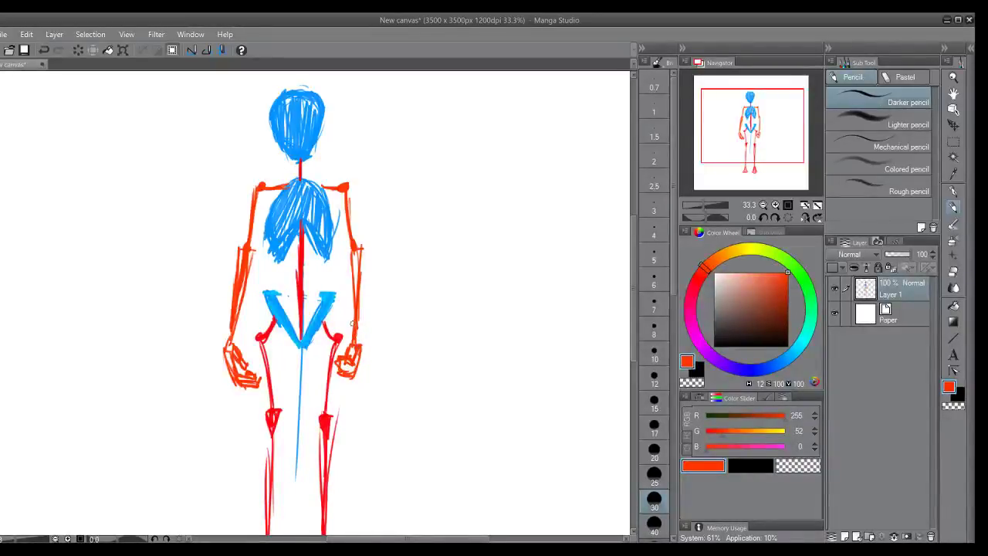
- Switch to blue (RGB 0, 158, 255) and fill in the gaps in the head and ribcage
left_click_drag(752, 125, 750, 153)
left_click(762, 204)
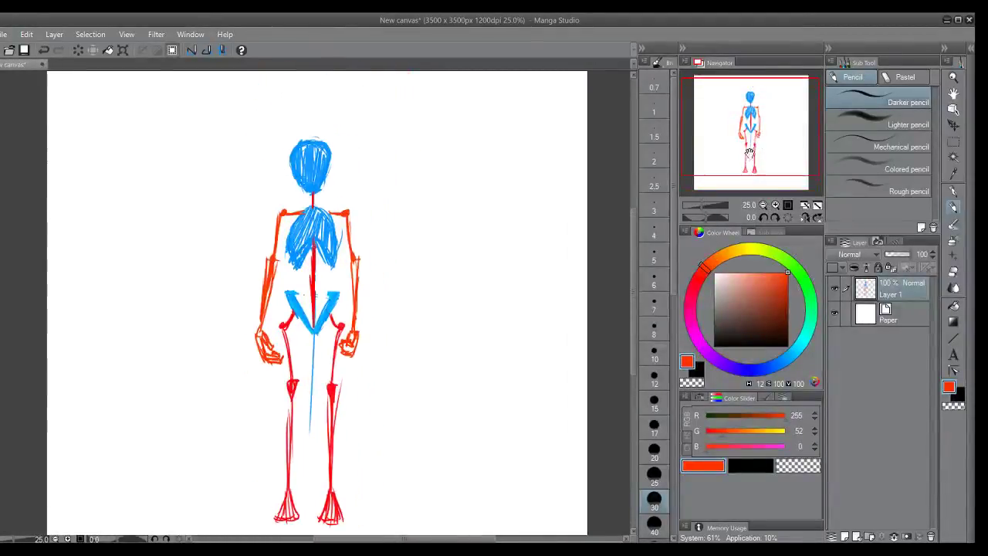
left_click(791, 359)
left_click(788, 355)
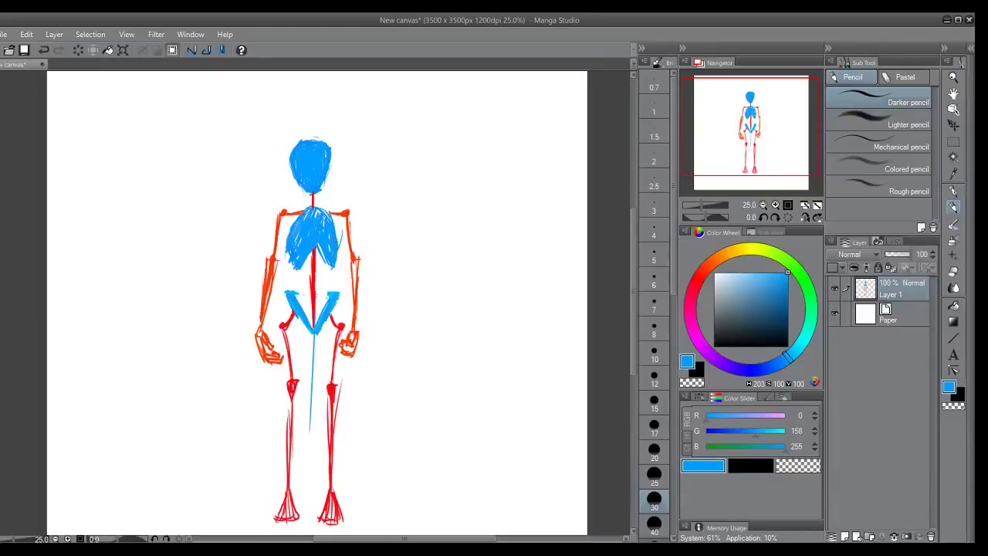
left_click(776, 205)
mouse_move(748, 147)
left_mouse_down()
mouse_move(751, 161)
mouse_move(738, 138)
mouse_move(749, 141)
left_mouse_up()
left_click(763, 205)
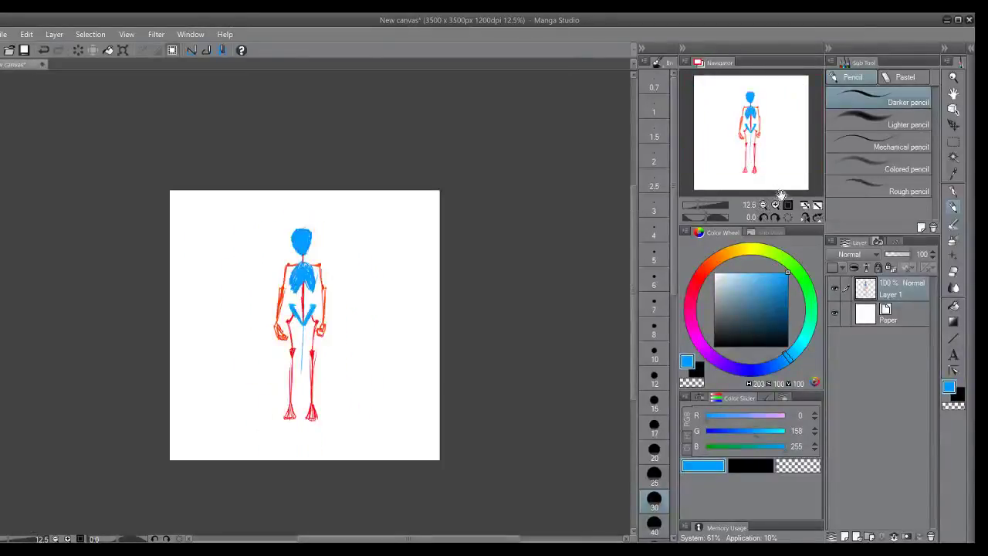
left_click(775, 205)
left_click_drag(741, 128, 745, 134)
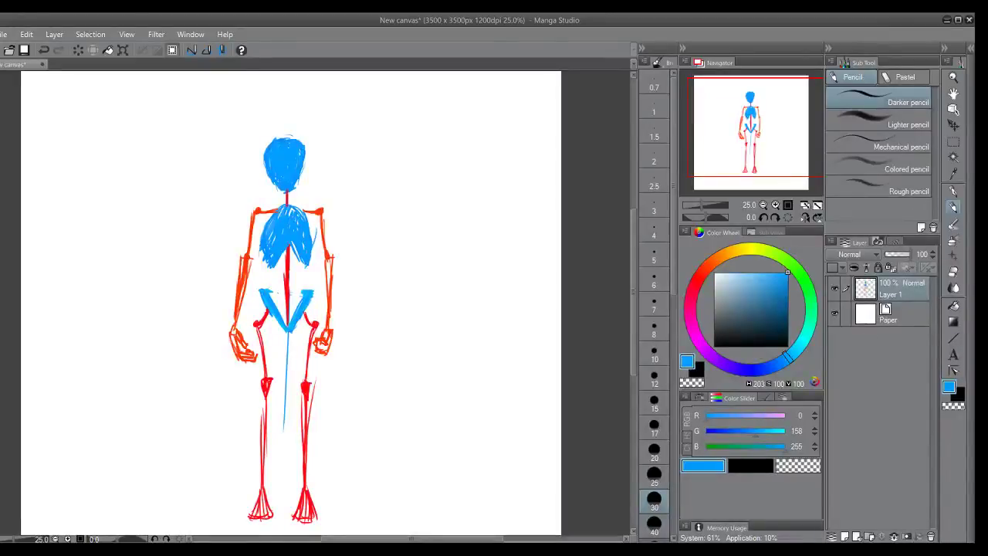
- Add a new layer beneath the skeleton's layer, naming the new one "Propor" and the skeleton's layer "Base simple"
left_click(844, 536)
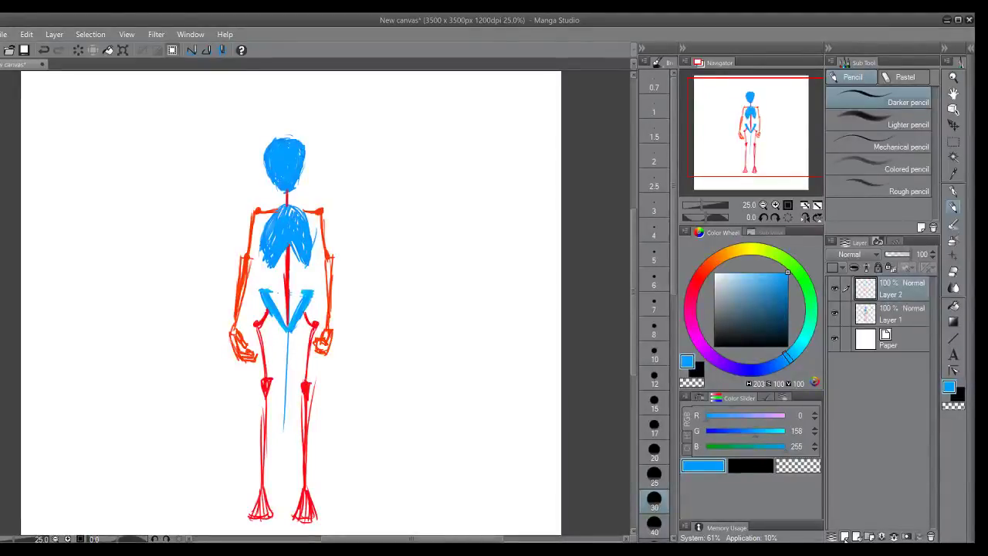
left_click(903, 317)
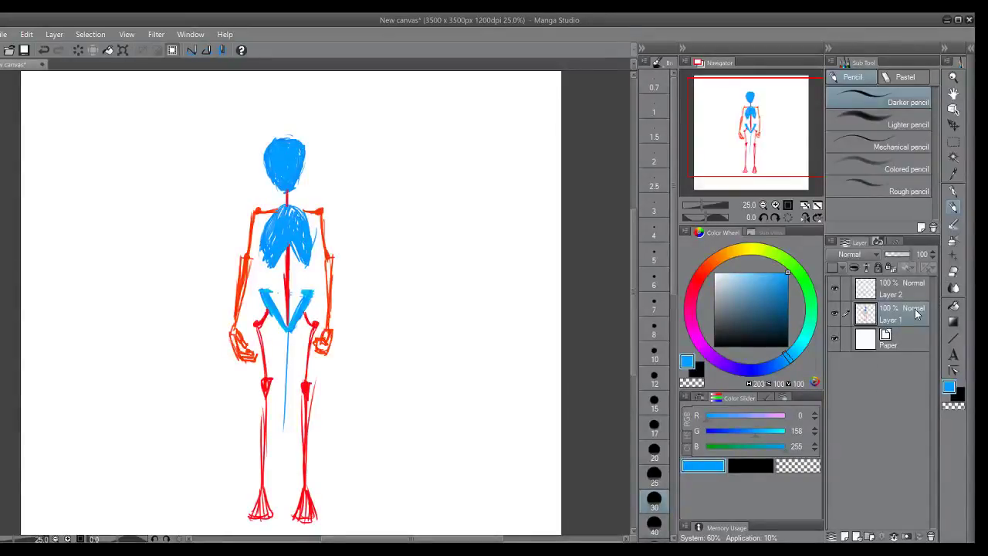
left_click(835, 312)
left_click(836, 313)
left_click_drag(894, 287, 904, 307)
left_click(910, 292)
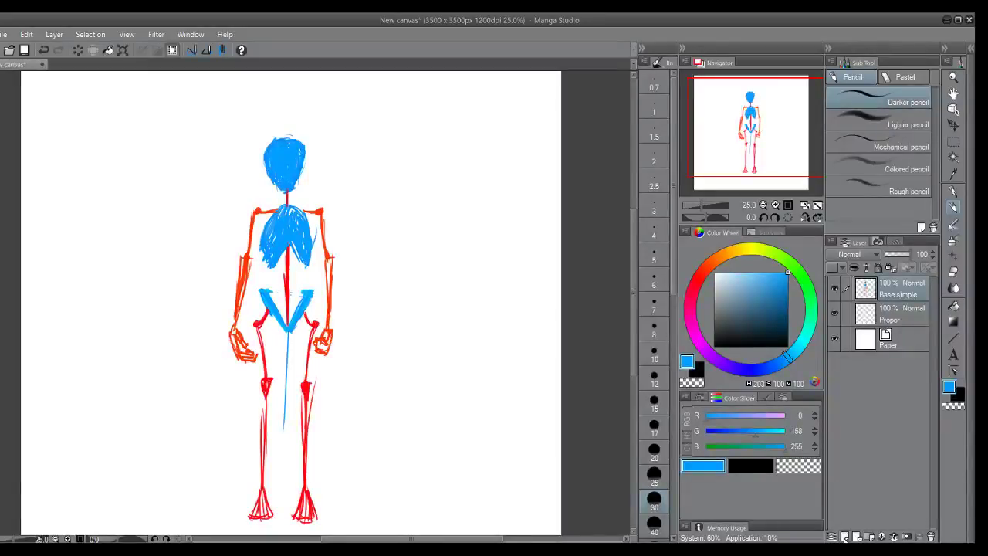
- Add a top layer named "Base con figuras" and reduce the "Base simple" layer to 50% opacity, ending on the "Propor" layer
left_click(844, 537)
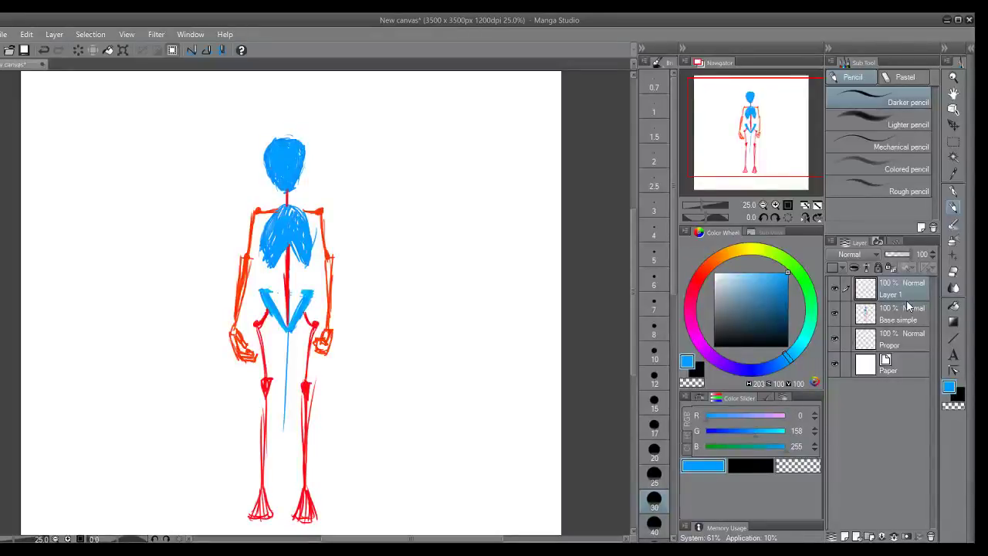
left_click(888, 340)
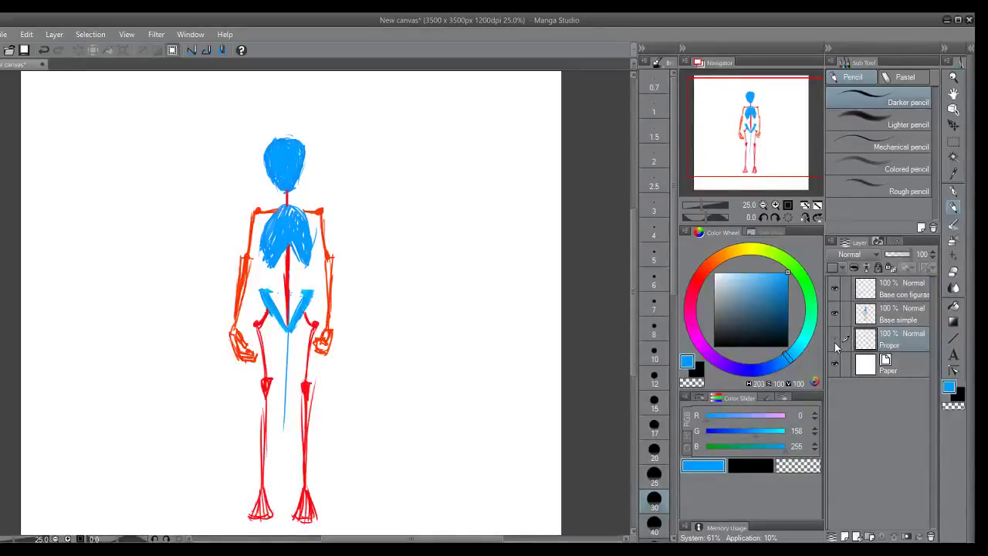
left_click(898, 311)
left_click_drag(909, 254, 897, 254)
left_click(907, 344)
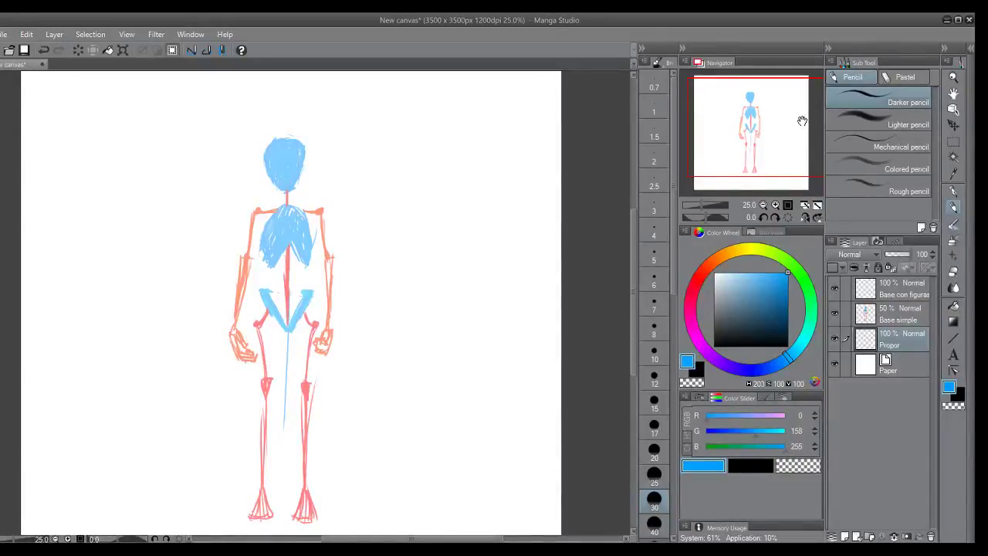
- Set the drawing colour to red (RGB 255, 10, 0) and try a horizontal guide line across the top of the head
left_click(752, 250)
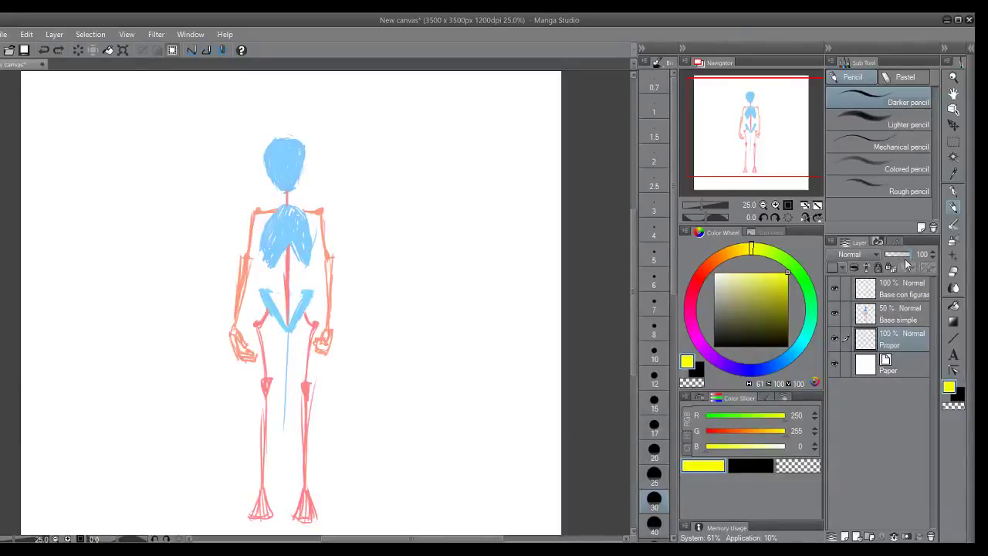
left_click(713, 346)
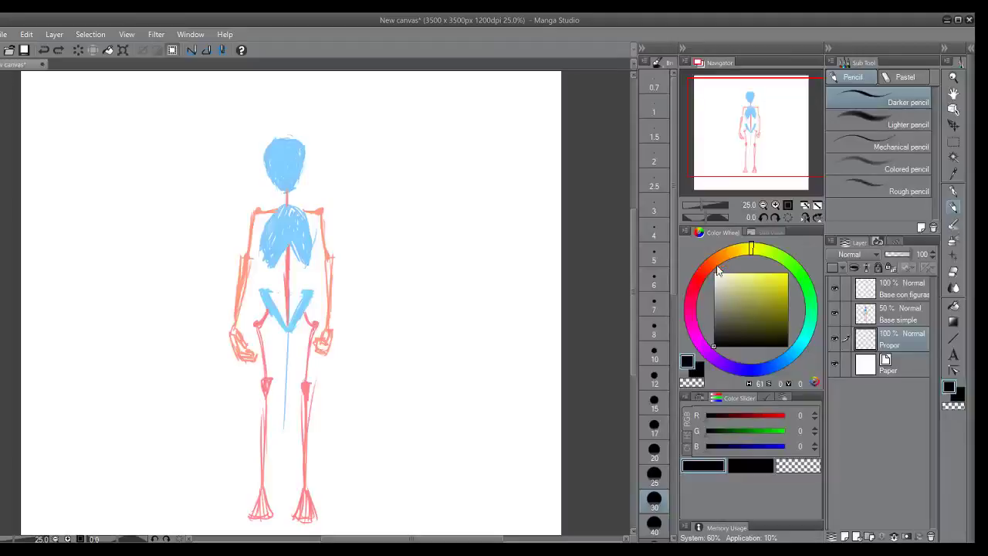
left_click(695, 277)
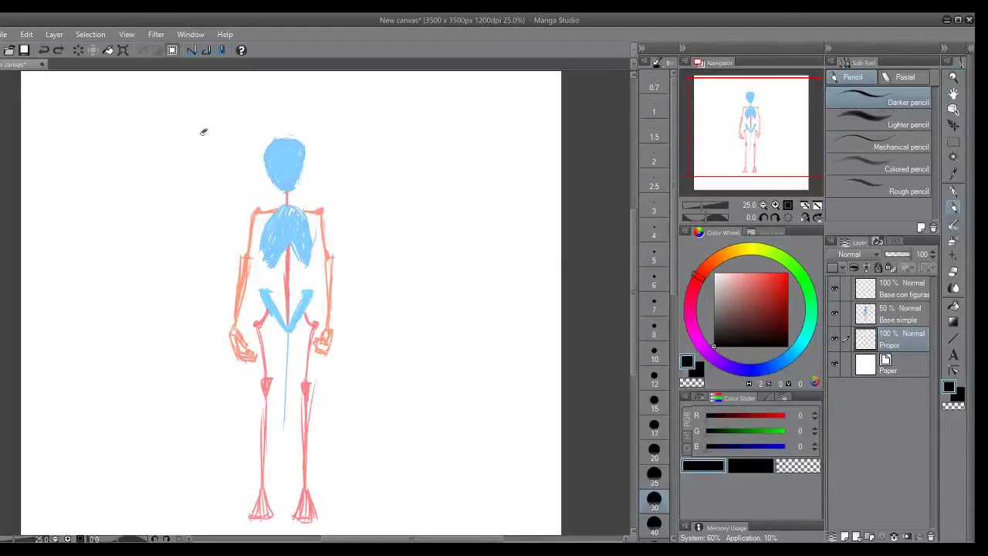
left_click_drag(719, 295, 788, 272)
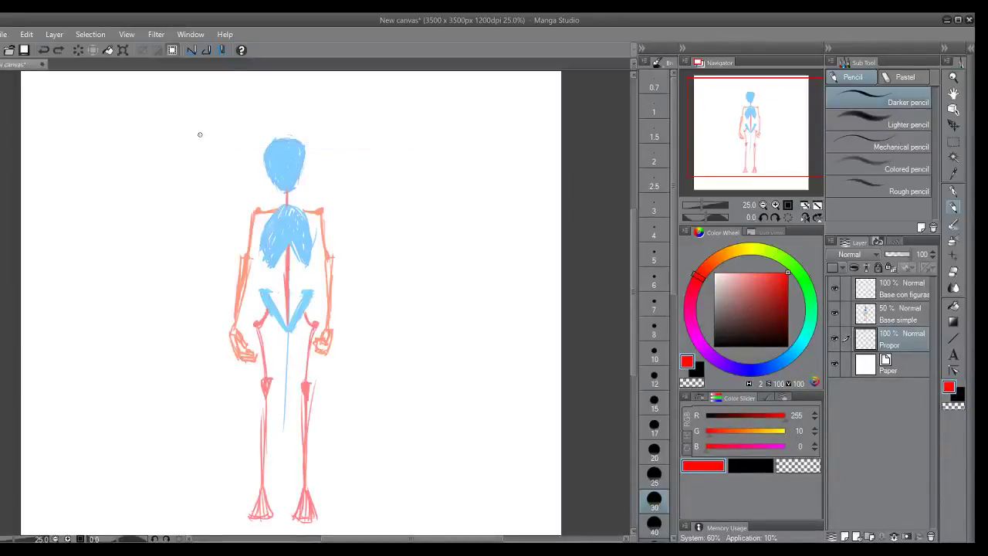
left_click_drag(187, 132, 436, 139)
key("ctrl+z")
key("ctrl+z")
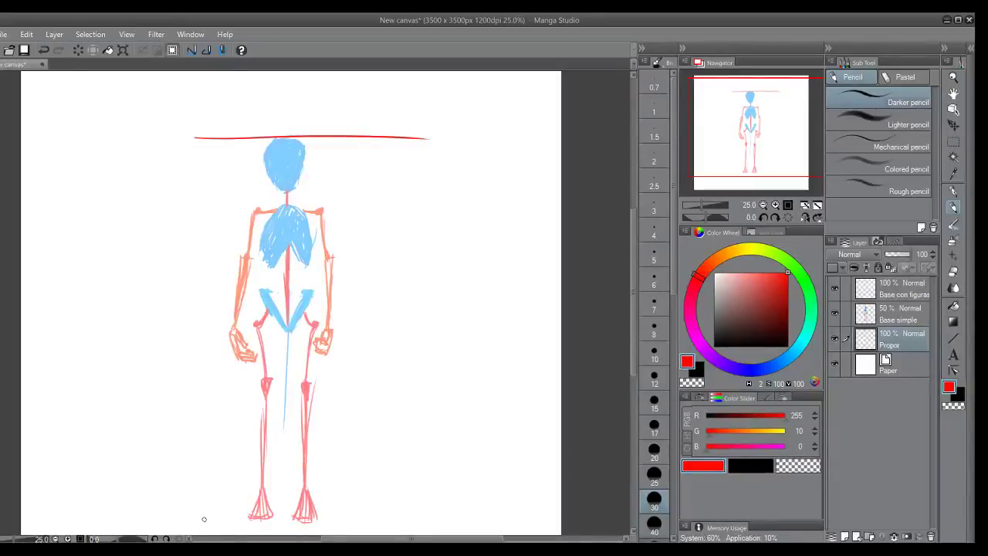
- Try a matching red guide line across the feet several times, and undo both the foot and head guides
left_click_drag(195, 522, 426, 495)
key("ctrl+z")
left_click_drag(195, 515, 427, 503)
key("ctrl+z")
left_click_drag(197, 514, 443, 495)
key("ctrl+z")
left_click_drag(198, 511, 399, 508)
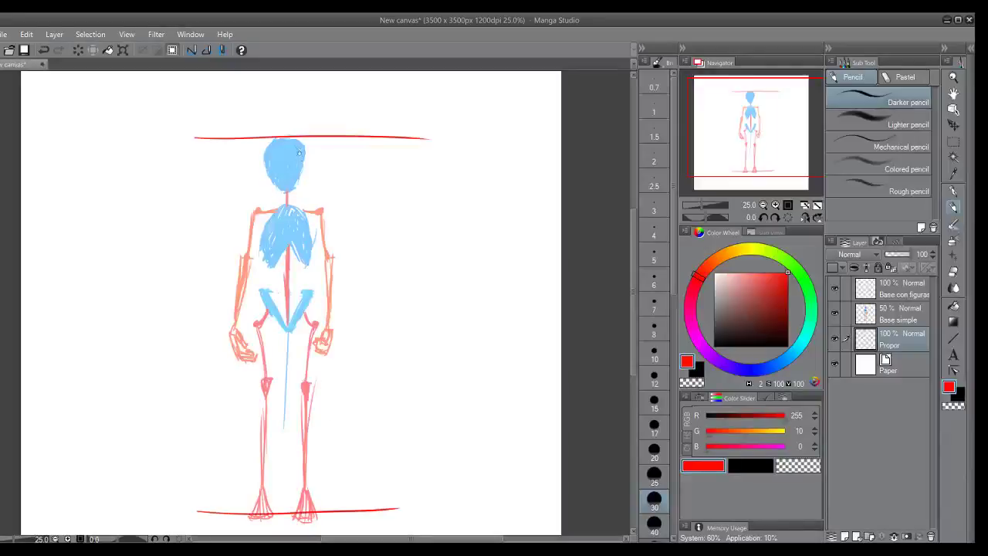
key("ctrl+z")
key("ctrl+z")
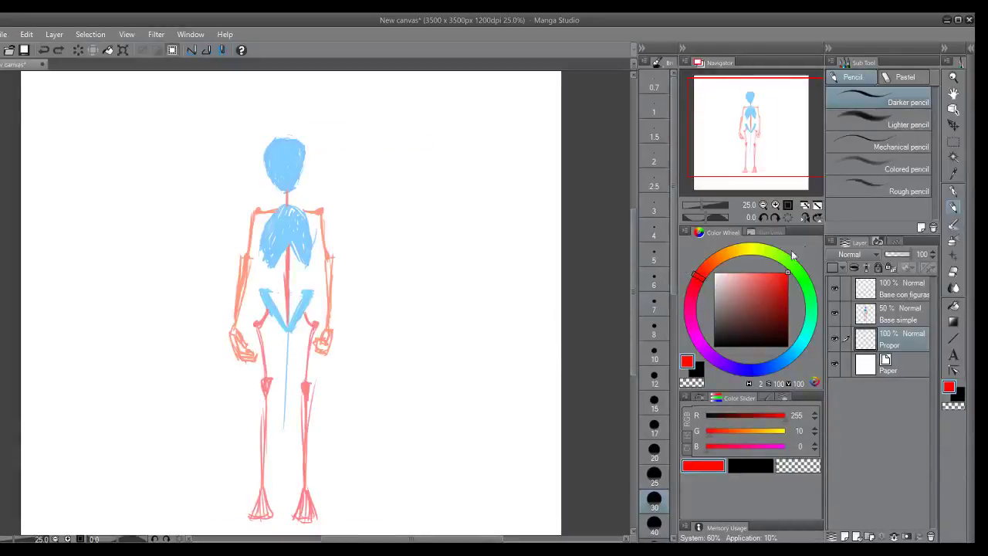
- Set the drawing colour to green (RGB 38, 255, 0) and try a horizontal guide line across the top of the head
left_click(788, 268)
left_click_drag(181, 132, 392, 148)
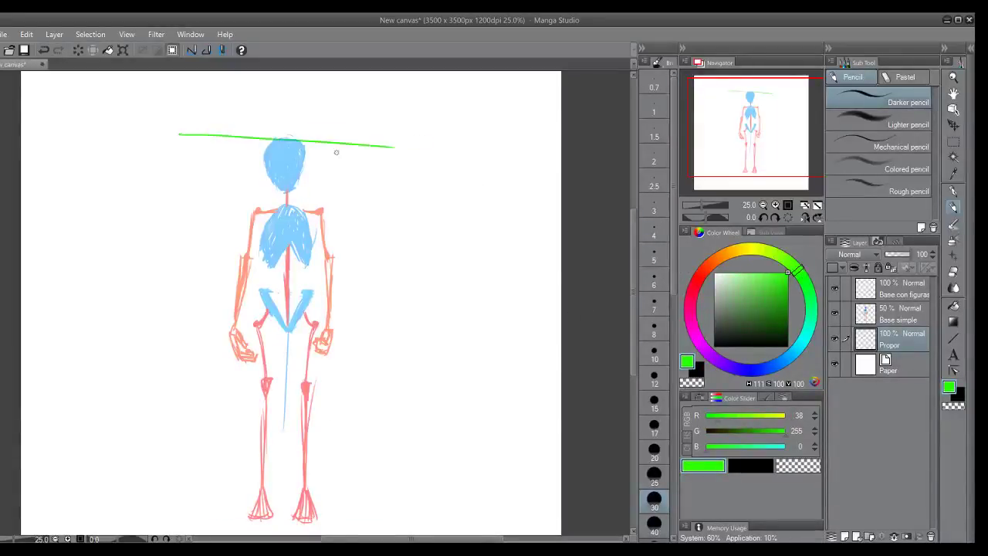
key("ctrl+z")
left_click_drag(173, 132, 370, 134)
key("ctrl+z")
left_click_drag(180, 139, 400, 145)
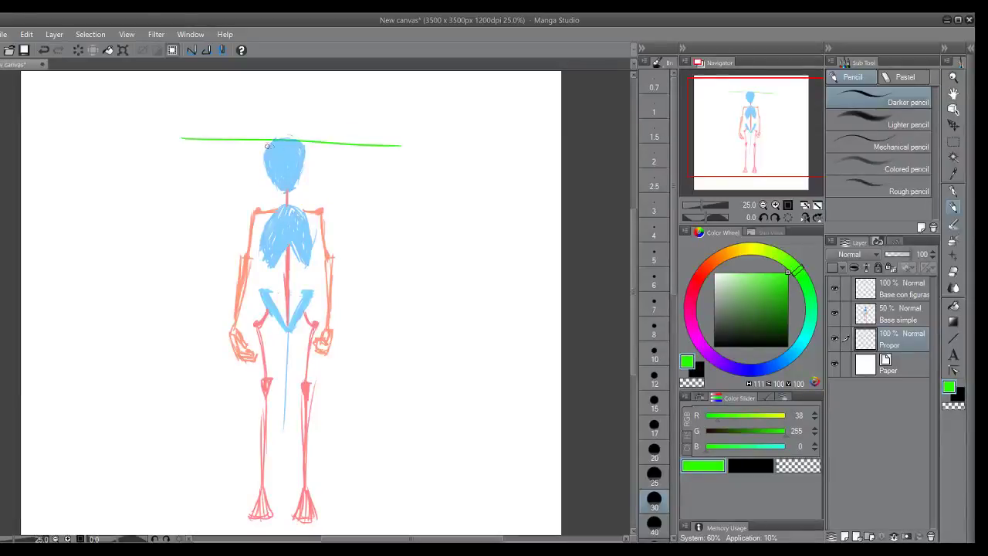
key("ctrl+z")
- Try a green guide line across the feet and a vertical centre line, and undo all the green guides
mouse_move(222, 517)
left_mouse_down()
mouse_move(409, 508)
mouse_move(402, 500)
left_mouse_up()
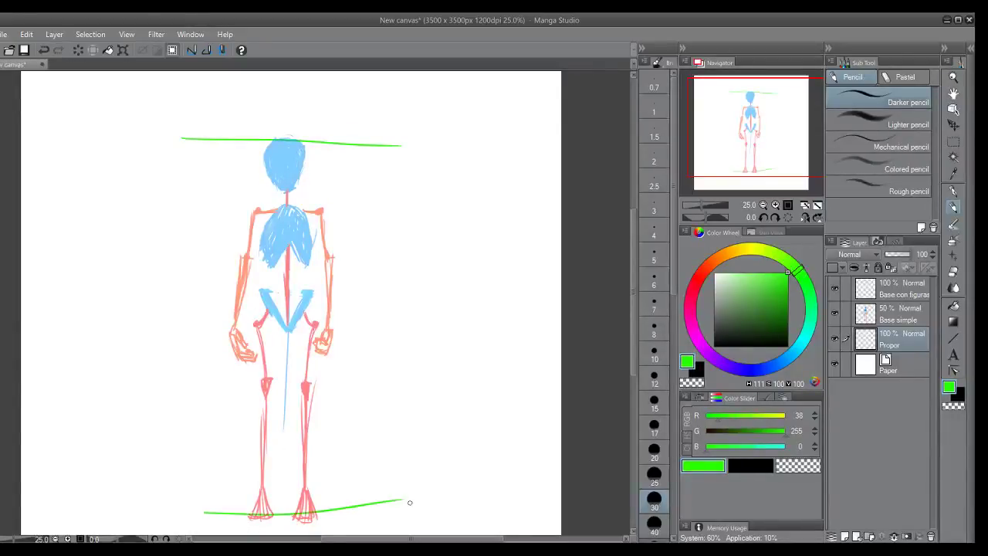
left_click_drag(285, 144, 304, 518)
key("ctrl+z")
left_click_drag(287, 144, 290, 515)
key("ctrl+z")
key("ctrl+z")
key("ctrl+z")
- Set the drawing colour to black (RGB 0, 0, 0) and try a horizontal guide line just above the head
left_click(713, 346)
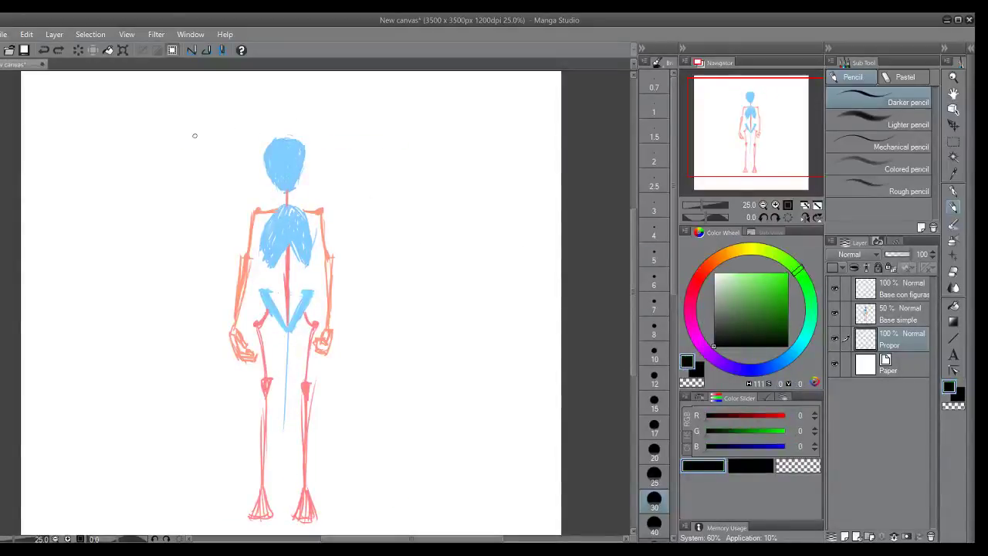
left_click_drag(193, 136, 395, 150)
key("ctrl+z")
key("ctrl+z")
mouse_move(193, 135)
left_mouse_down()
mouse_move(375, 128)
mouse_move(273, 139)
mouse_move(385, 143)
mouse_move(367, 133)
left_mouse_up()
key("ctrl+z")
key("ctrl+z")
left_click_drag(216, 135, 393, 132)
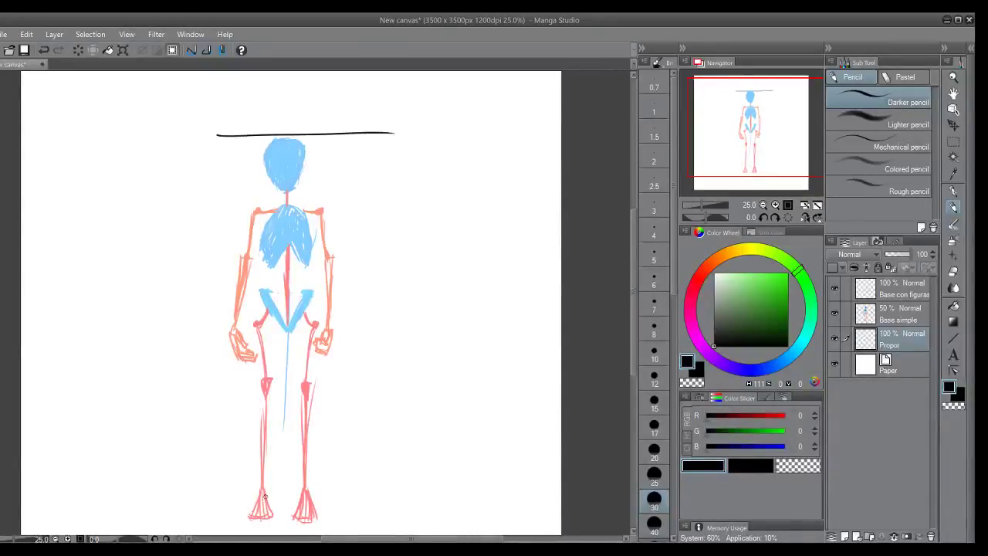
- Try a black foot guide and a vertical centre line, and undo them along with the head guide
left_click_drag(217, 517, 397, 508)
key("ctrl+z")
left_click_drag(212, 516, 391, 511)
key("ctrl+z")
left_click_drag(292, 139, 295, 478)
key("ctrl+z")
key("ctrl+z")
key("ctrl+z")
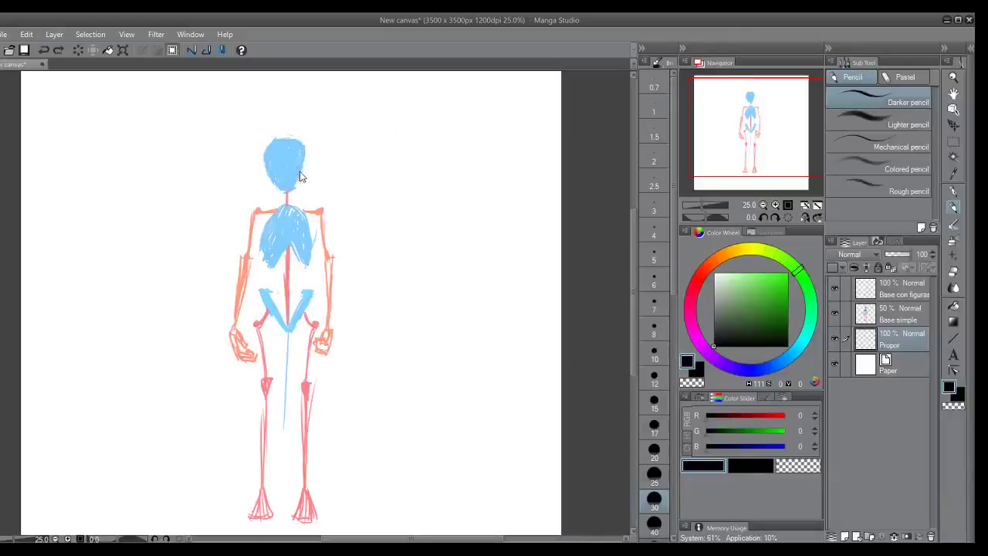
- Mark pairs of black end-point dots on both sides of the figure, level with the top of the head and with the feet
left_click_drag(210, 132, 422, 136)
key("ctrl+z")
left_click(218, 133)
left_click(348, 133)
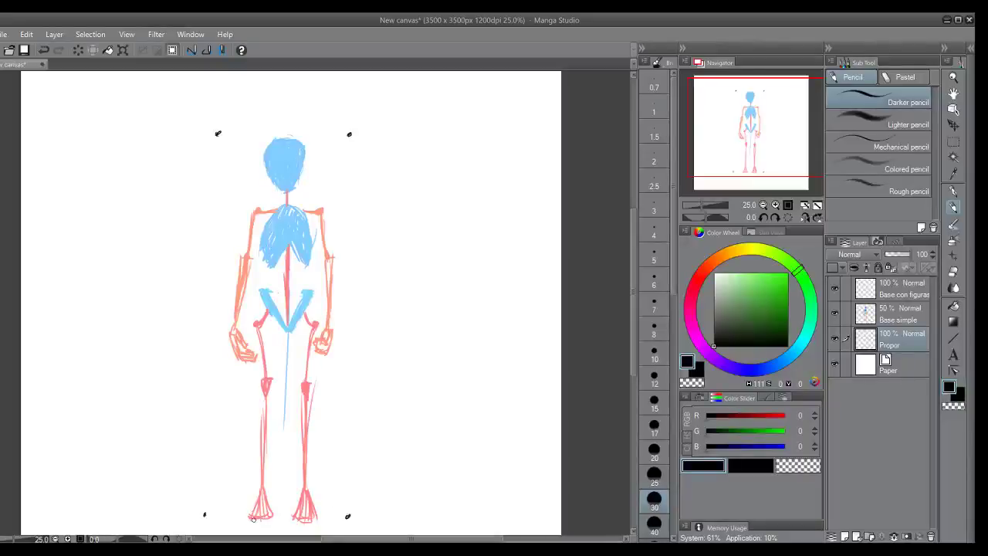
- Join the dots into horizontal guides at the feet and above the head, with a vertical centre line between them
left_click_drag(205, 514, 349, 517)
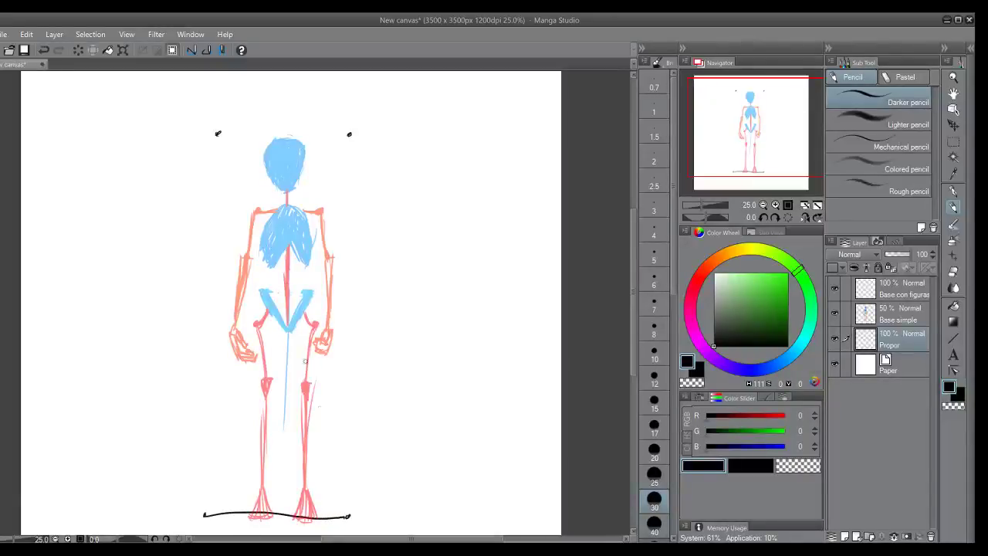
left_click_drag(217, 133, 351, 134)
left_click_drag(285, 135, 284, 517)
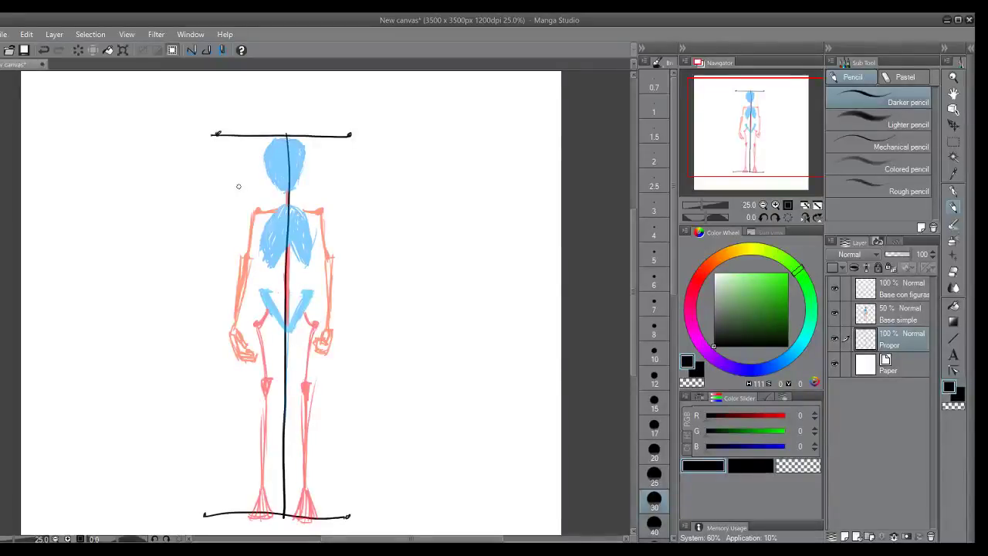
- Try horizontal guides just below the chin and across the chest, spaced one head height apart
mouse_move(209, 188)
left_mouse_down()
mouse_move(367, 198)
mouse_move(245, 184)
mouse_move(351, 185)
mouse_move(210, 192)
mouse_move(361, 188)
left_mouse_up()
key("ctrl+z")
key("ctrl+z")
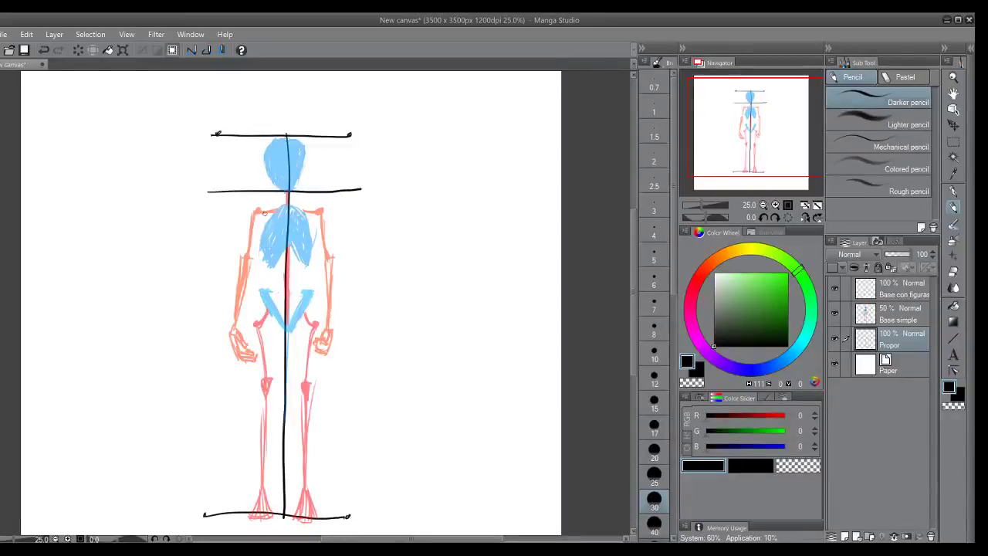
left_click(245, 227)
key("ctrl+z")
left_click_drag(205, 247, 369, 245)
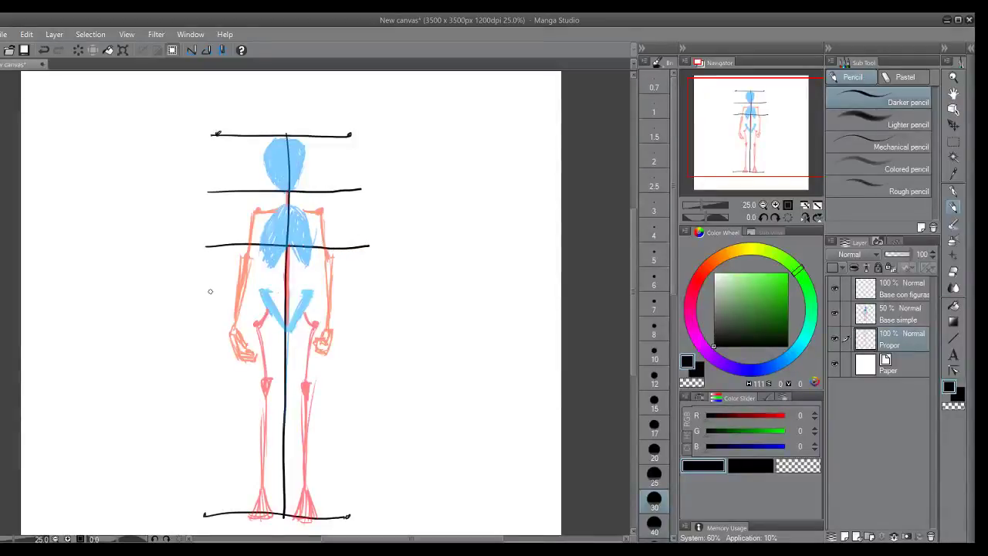
- Try four more horizontal guides down the body, across the pelvis, the hands, below the knees and the lower shins
left_click_drag(207, 298, 368, 293)
left_click_drag(206, 359, 375, 349)
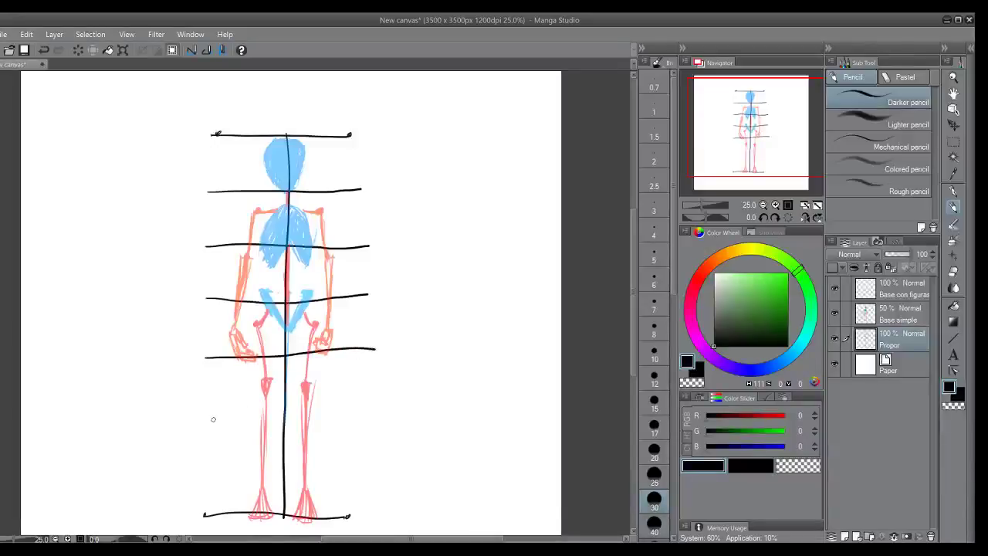
left_click_drag(205, 417, 384, 415)
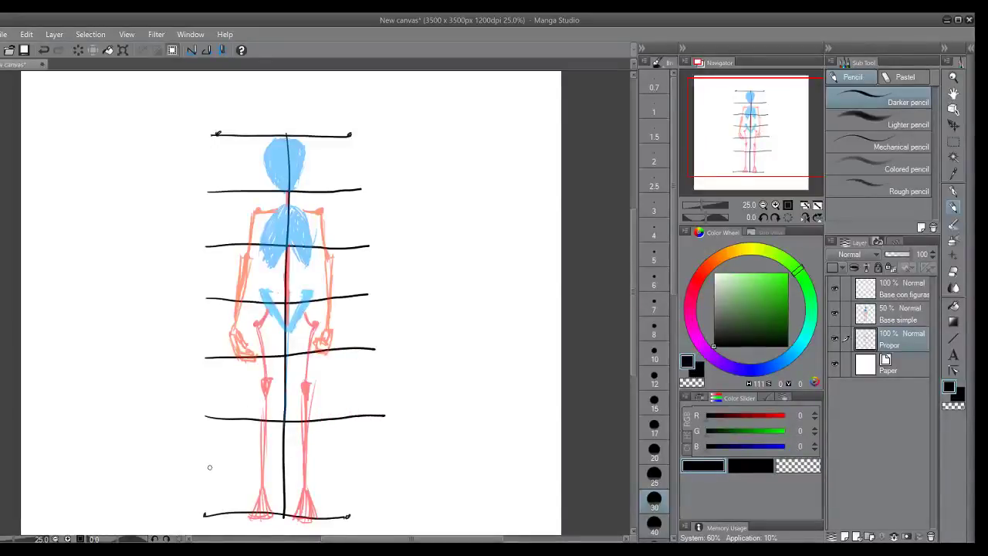
left_click_drag(209, 467, 377, 463)
key("ctrl+z")
left_click_drag(203, 466, 386, 465)
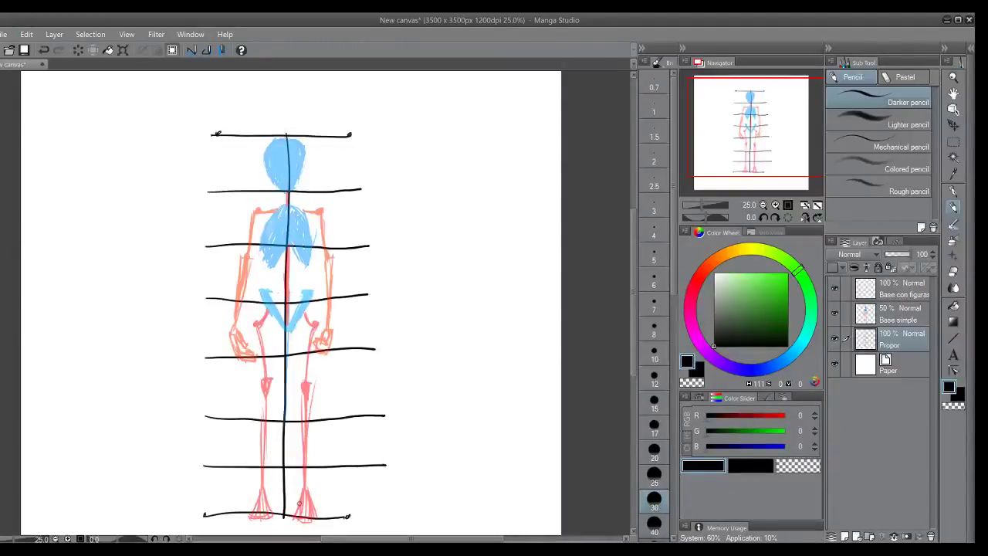
- Undo all the horizontal division guides between the head line and the foot line
key("ctrl+z")
key("ctrl+z")
key("ctrl+z")
key("ctrl+z")
key("ctrl+z")
key("ctrl+z")
key("ctrl+z")
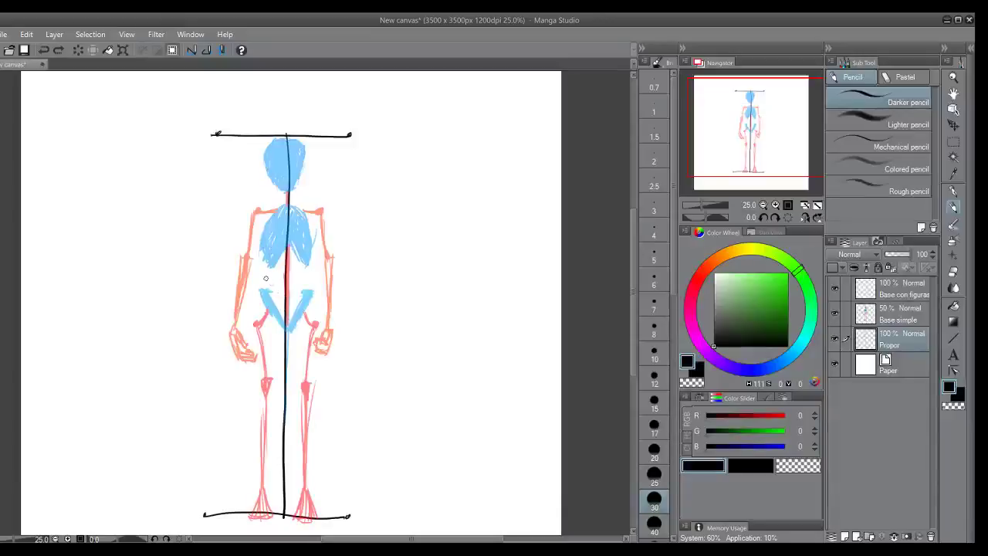
- Draw a horizontal guide across the hips at half the figure's height and another across the chest at a quarter
left_click_drag(211, 321, 378, 319)
key("ctrl+z")
left_click_drag(212, 321, 361, 324)
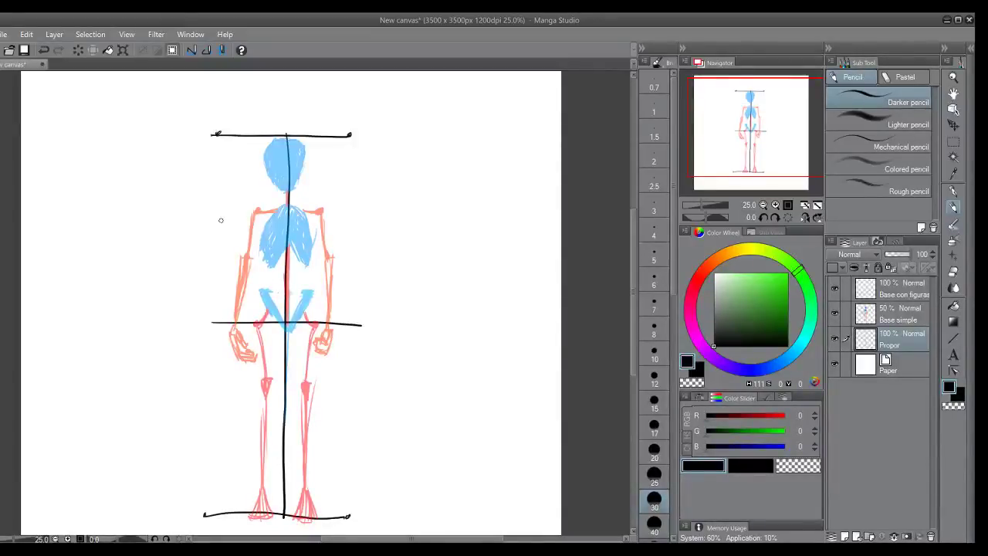
left_click_drag(207, 229, 377, 243)
key("ctrl+z")
left_click_drag(207, 228, 335, 228)
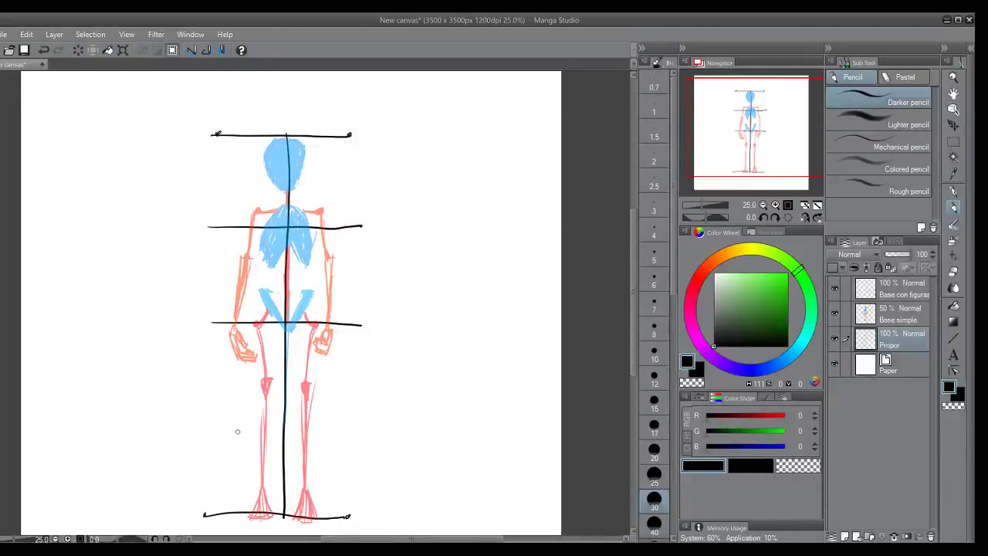
- Draw a horizontal guide below the knees, midway between the hip line and the foot line
left_click_drag(208, 437, 376, 434)
key("ctrl+z")
mouse_move(205, 419)
left_mouse_down()
mouse_move(377, 413)
mouse_move(230, 420)
mouse_move(368, 415)
left_mouse_up()
key("ctrl+z")
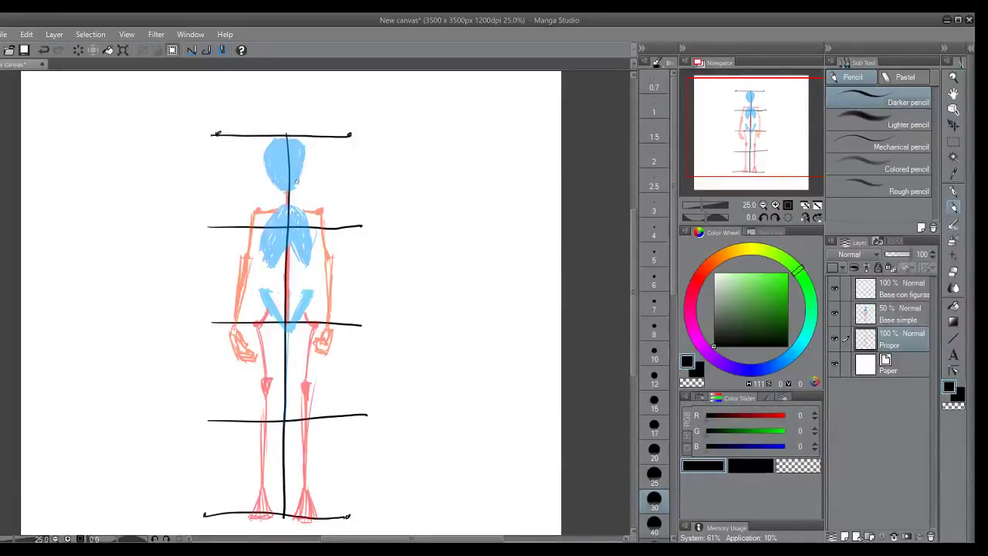
- Draw a horizontal guide across the chin, midway between the top line and the chest line
left_click_drag(222, 179, 372, 177)
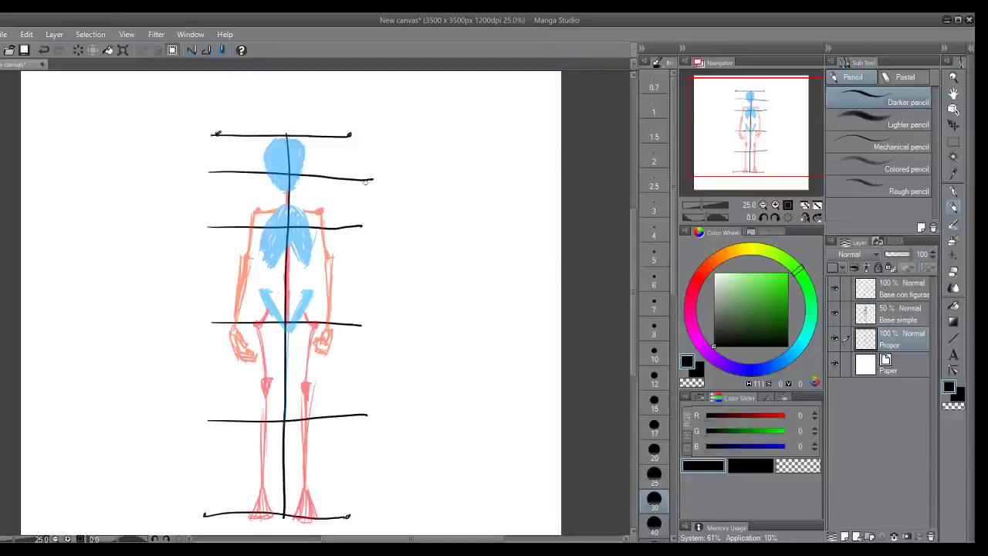
key("ctrl+z")
left_click_drag(208, 184, 289, 185)
key("ctrl+z")
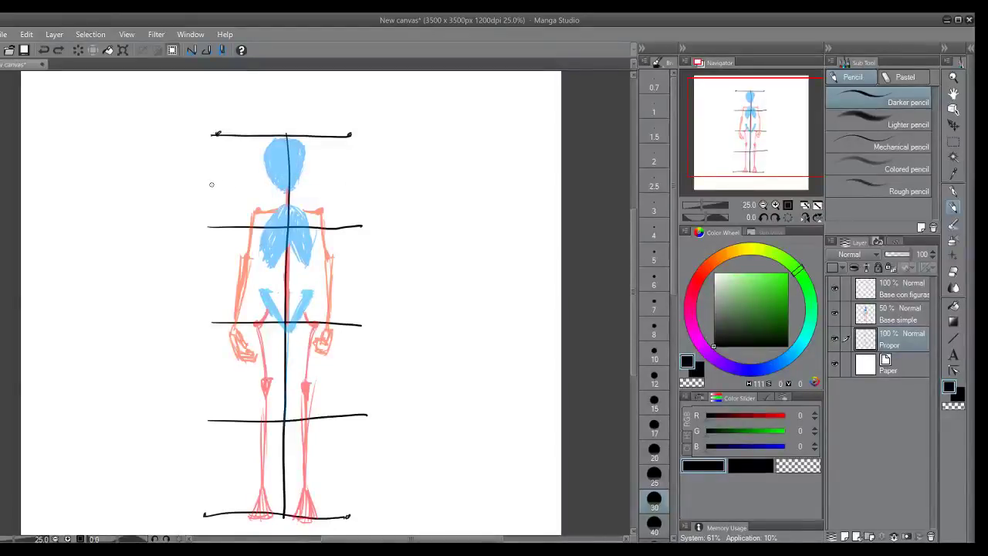
left_click_drag(211, 184, 375, 182)
key("ctrl+z")
left_click_drag(211, 183, 350, 181)
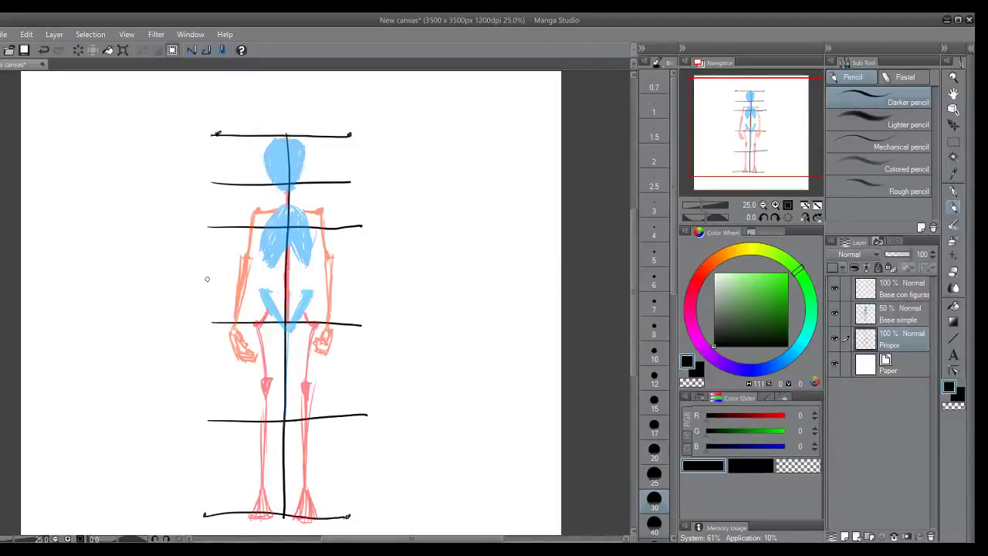
- Draw horizontal guides across the waist and just above the knees, each halving the section it crosses
left_click_drag(207, 279, 367, 278)
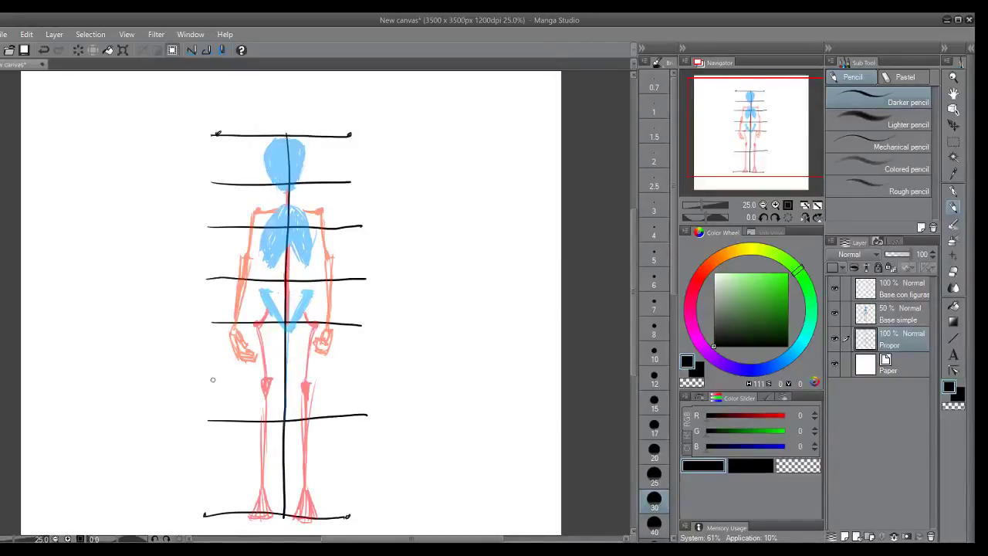
left_click_drag(207, 381, 364, 378)
key("ctrl+z")
left_click_drag(211, 384, 355, 382)
key("ctrl+z")
left_click_drag(208, 376, 366, 376)
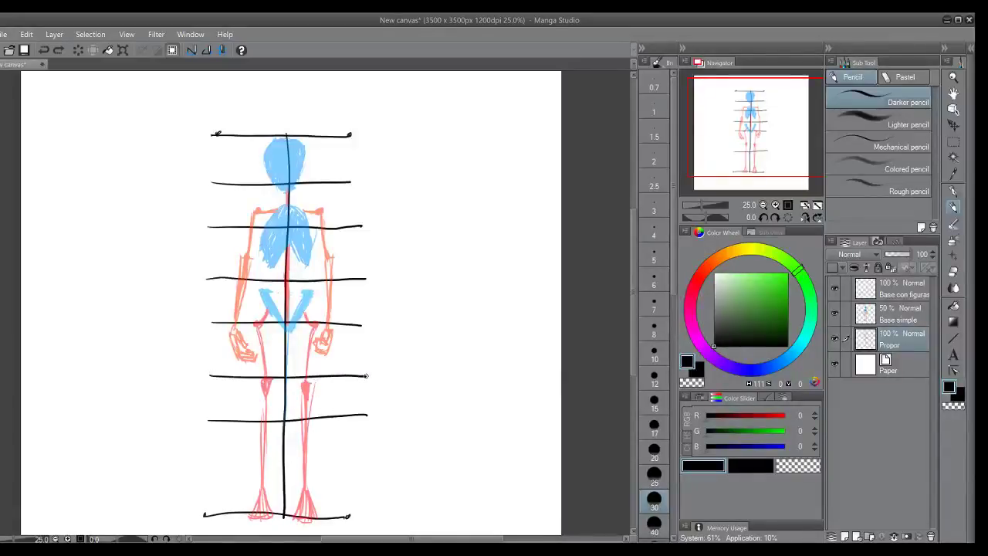
key("ctrl+z")
left_click_drag(213, 377, 373, 377)
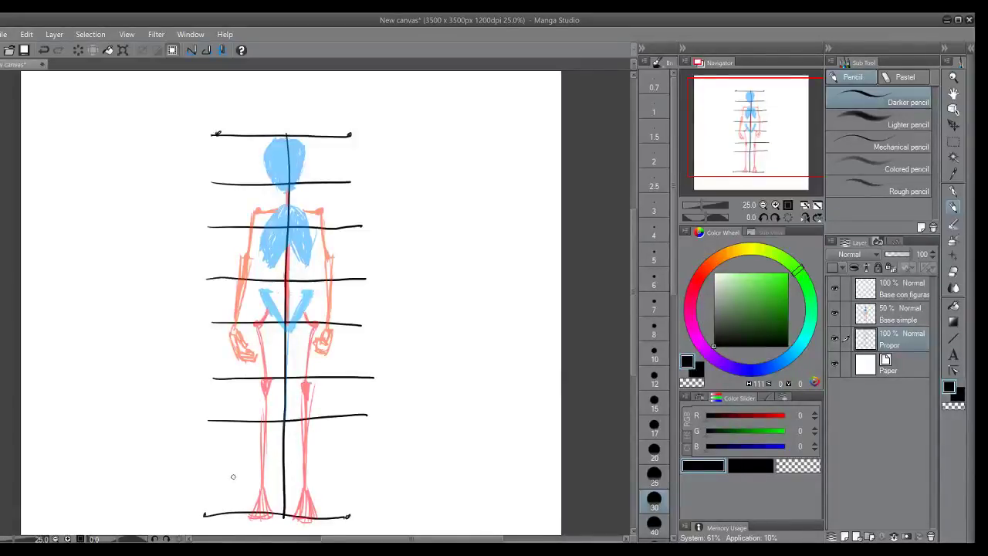
- Draw a horizontal guide across the lower shins, midway between the line below the knees and the foot line
left_click_drag(210, 470, 378, 466)
key("ctrl+z")
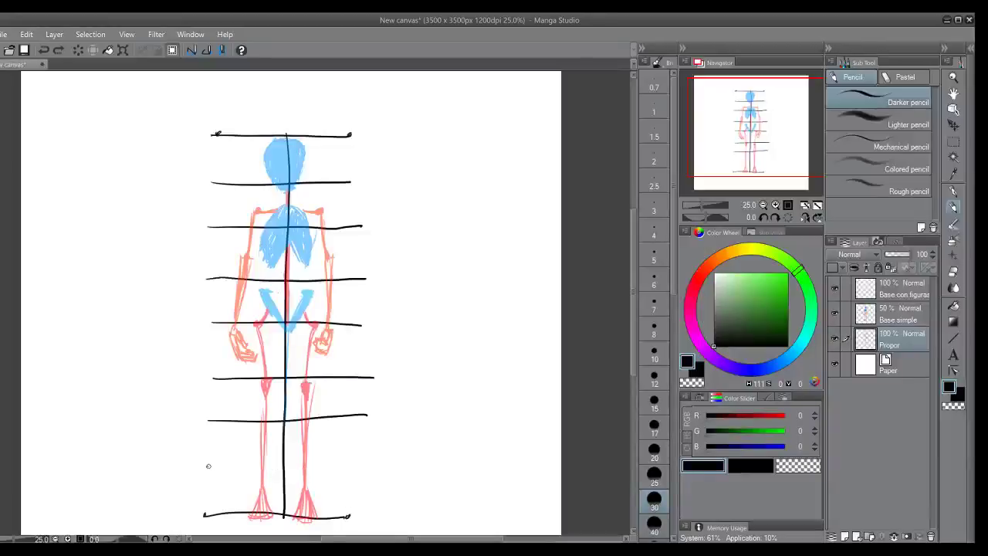
left_click_drag(207, 468, 368, 469)
key("ctrl+z")
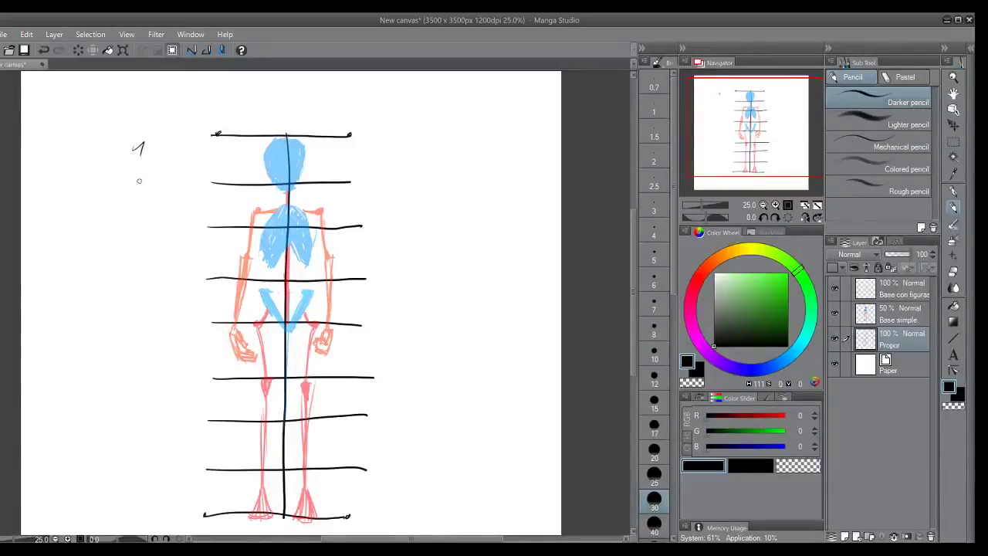
- Number the eight body sections 1 to 8 by hand, from head to feet, in a column beside the figure
key("ctrl+z")
mouse_move(142, 150)
left_mouse_down()
mouse_move(150, 142)
mouse_move(148, 163)
left_mouse_up()
key("ctrl+z")
key("ctrl+z")
key("ctrl+z")
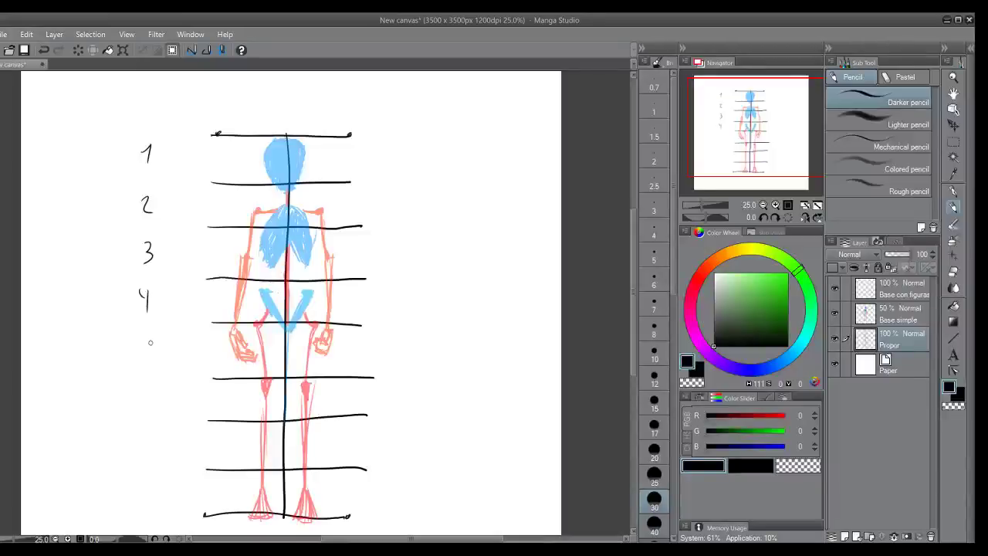
left_click_drag(159, 391, 155, 401)
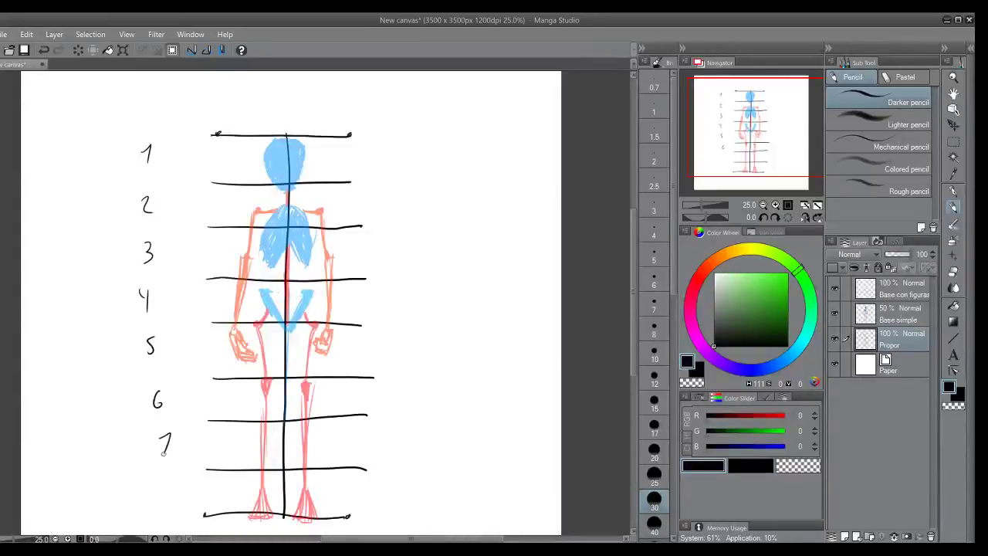
left_click_drag(171, 490, 170, 481)
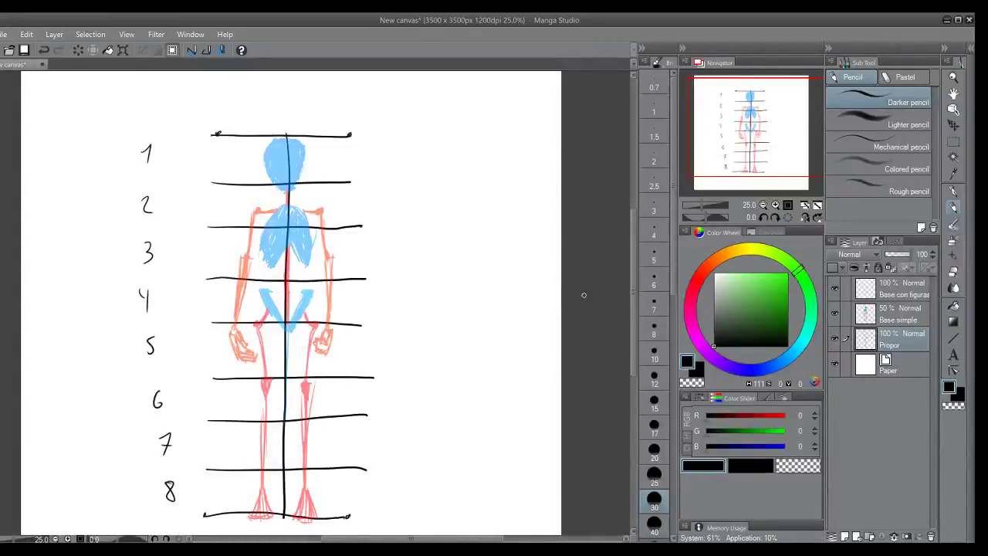
- Handwrite the note "NO ES EXACTA EN" in black in the empty space on the other side of the figure from the numbers
left_click_drag(409, 218, 413, 228)
left_click_drag(476, 222, 472, 242)
left_click_drag(486, 242, 496, 229)
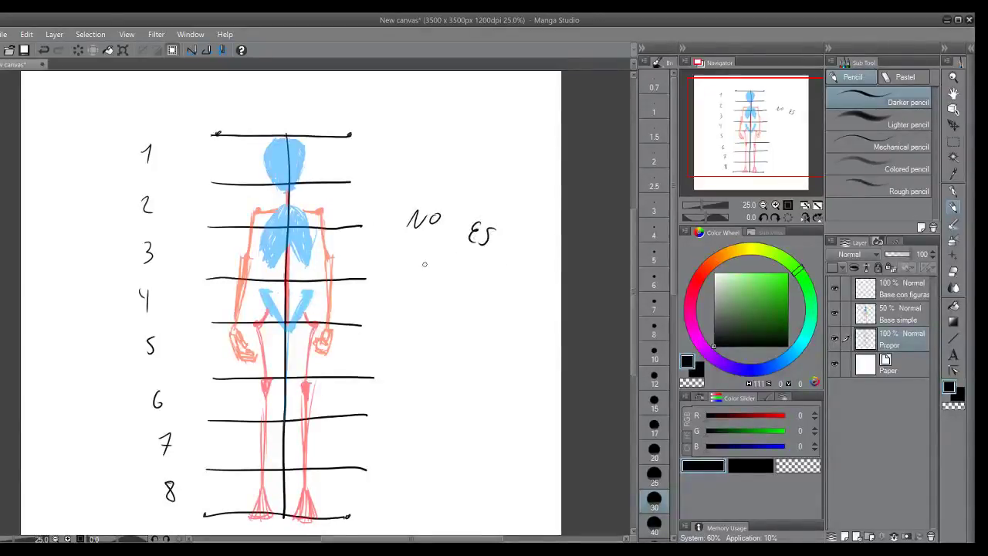
mouse_move(426, 260)
left_mouse_down()
mouse_move(430, 279)
mouse_move(456, 274)
left_mouse_up()
left_click_drag(448, 271, 469, 281)
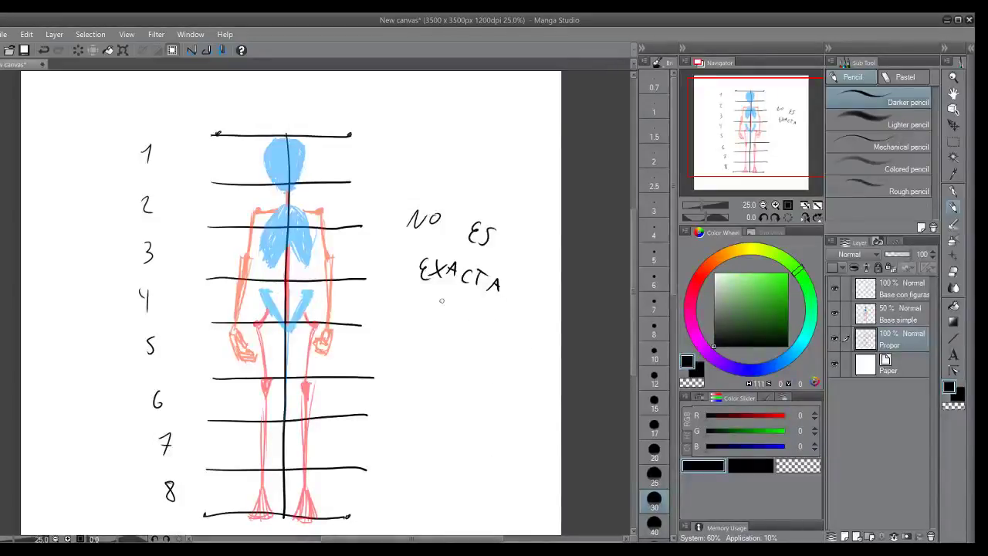
left_click_drag(444, 329, 460, 323)
- Try adding the words "MI CASO" in black beneath the note, and undo them
left_click_drag(422, 368, 433, 362)
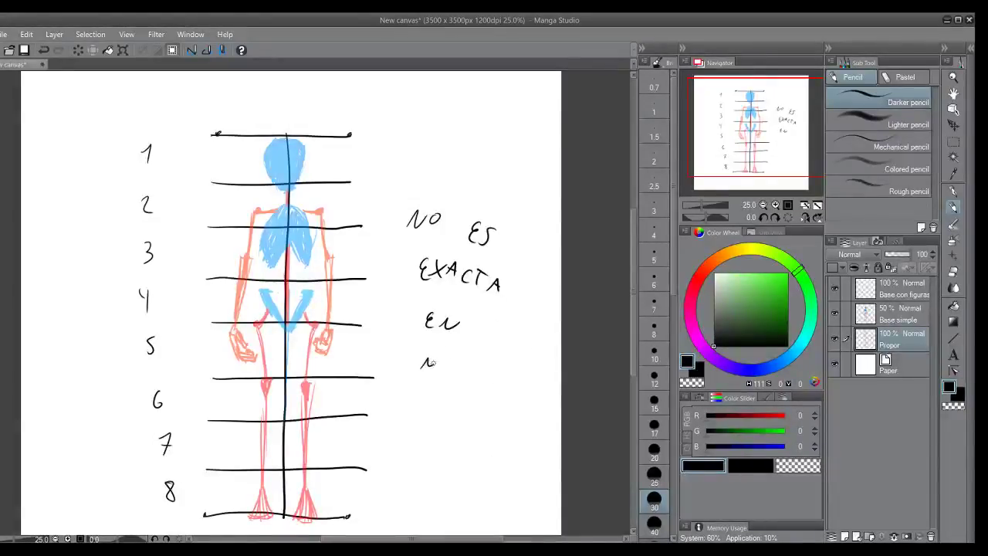
left_click_drag(443, 407, 460, 407)
left_click_drag(476, 397, 478, 398)
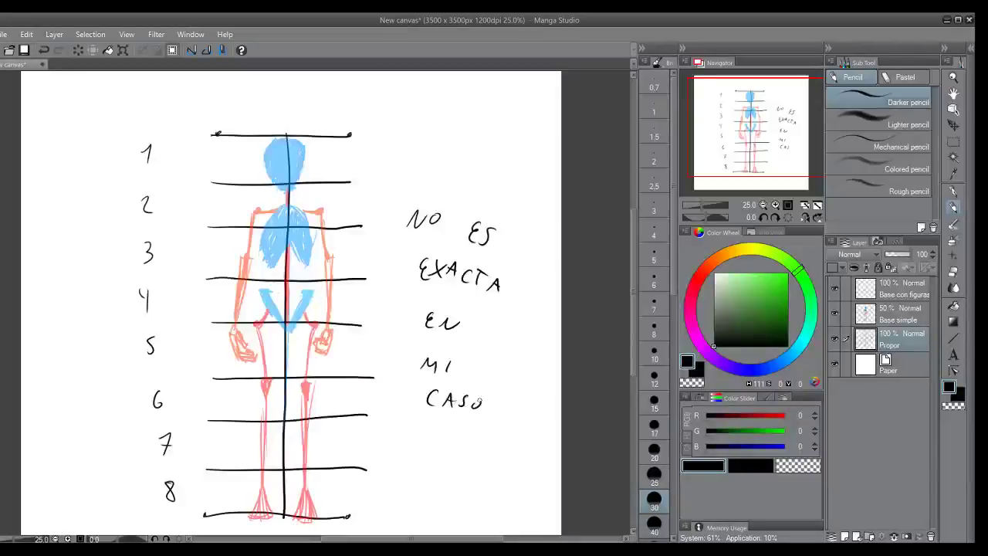
key("ctrl+z")
key("ctrl+z")
key("ctrl+z")
key("ctrl+z")
key("ctrl+z")
key("ctrl+z")
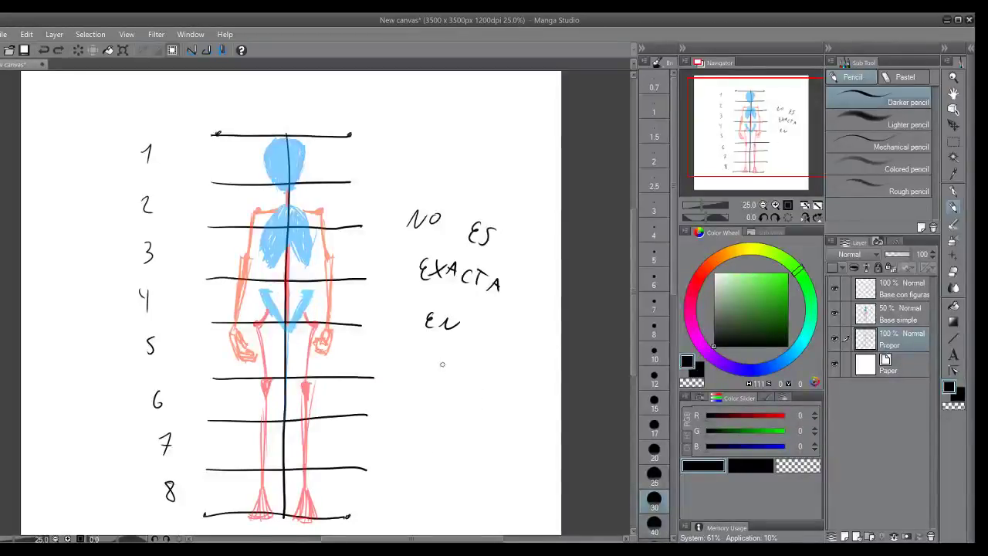
- Handwrite the word "ESTE" in red beneath "EN" in the note
left_click(698, 273)
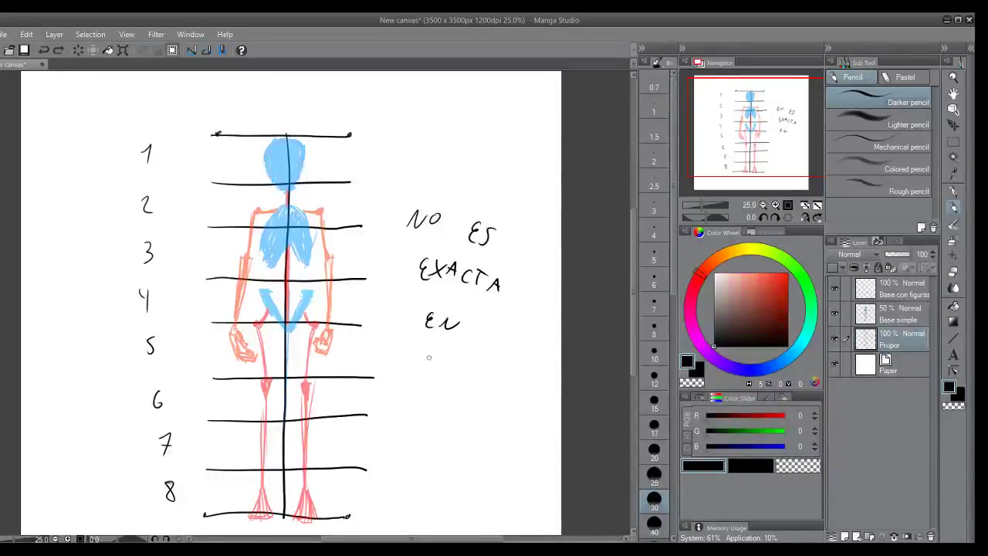
mouse_move(438, 347)
left_mouse_down()
mouse_move(432, 368)
mouse_move(440, 365)
left_mouse_up()
key("ctrl+z")
left_click_drag(739, 308, 783, 272)
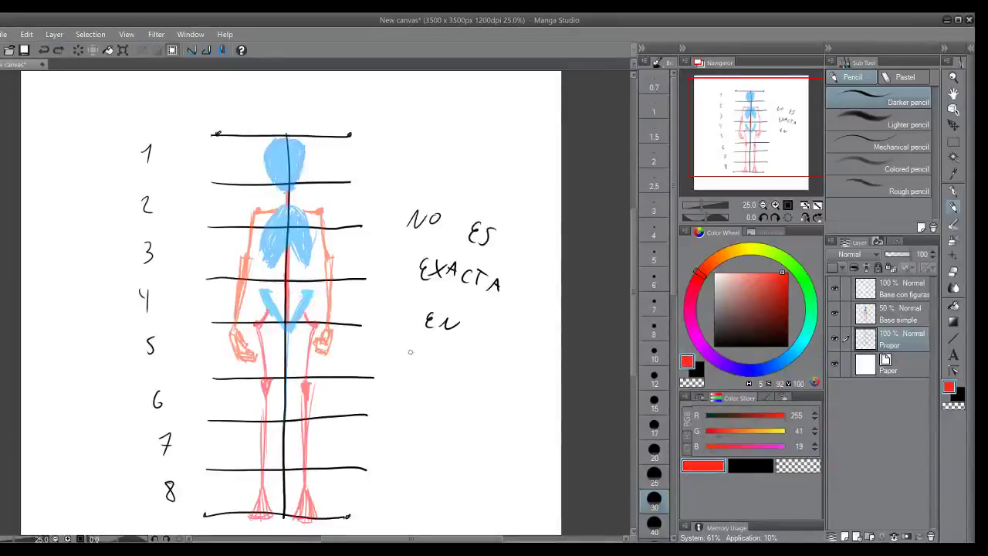
mouse_move(439, 347)
left_mouse_down()
mouse_move(434, 362)
mouse_move(489, 375)
left_mouse_up()
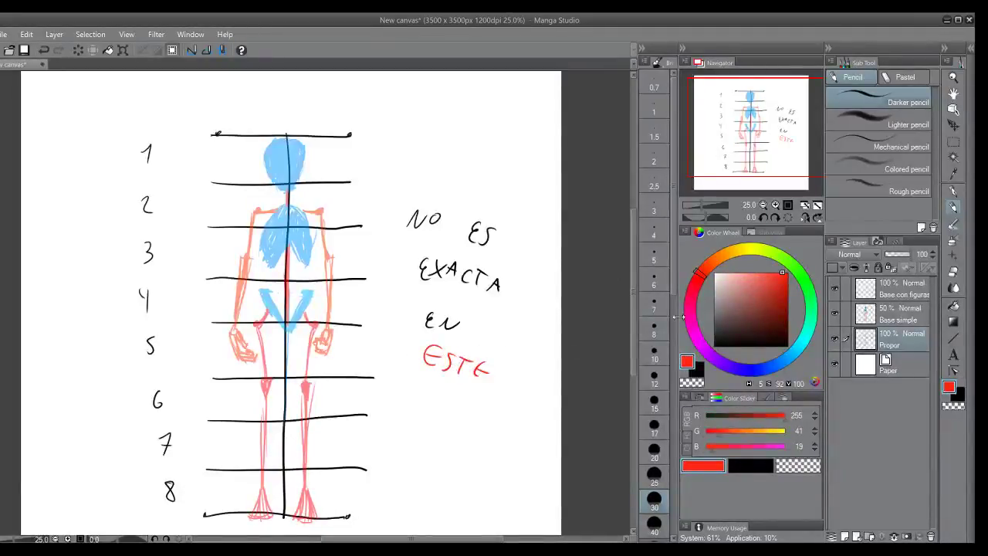
- Finish the note by handwriting "CASO" in black beneath the red "ESTE"
key("x")
left_click_drag(426, 389, 429, 406)
left_click_drag(434, 406, 471, 397)
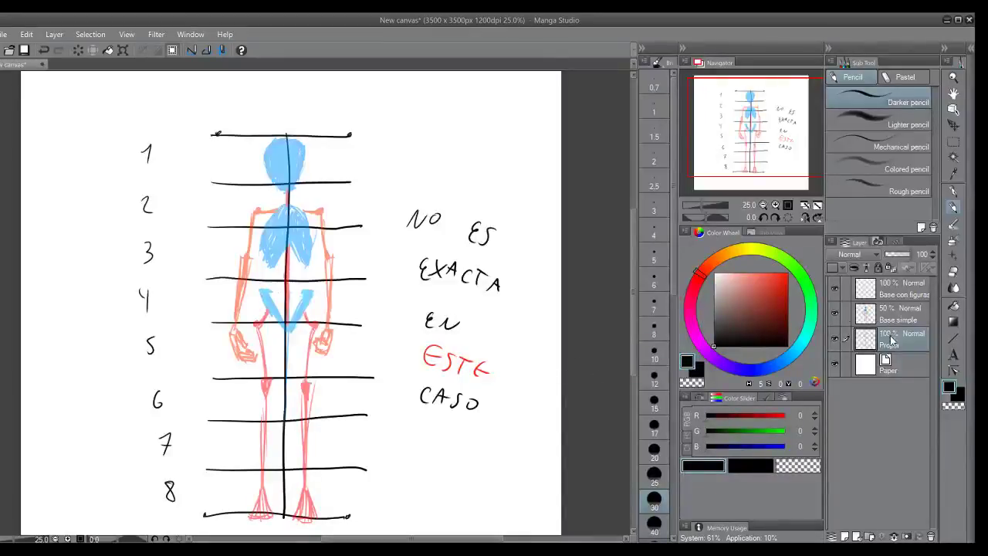
- Hide the "Propor" layer and make the "Base con figuras" layer active for drawing
left_click(838, 340)
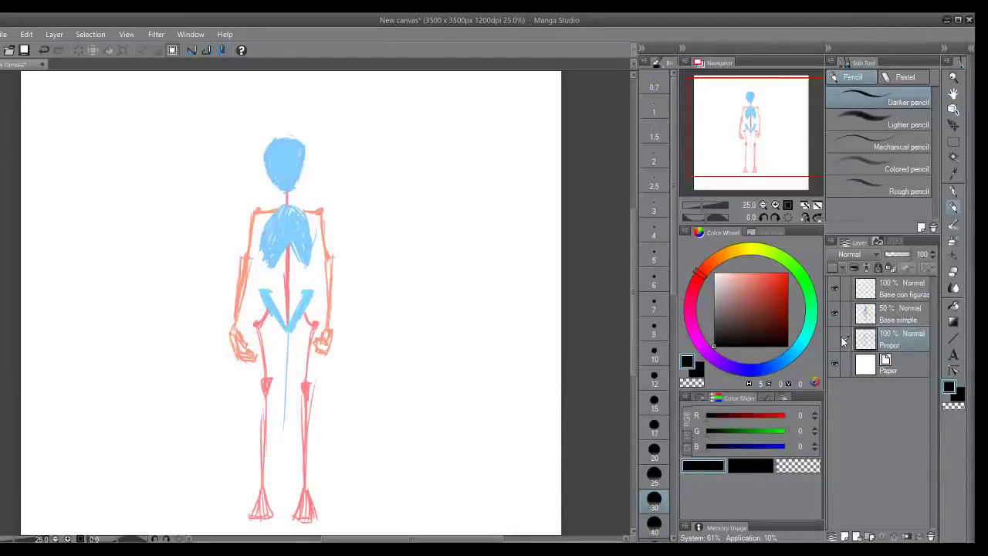
left_click(835, 314)
left_click(834, 314)
left_click(888, 316)
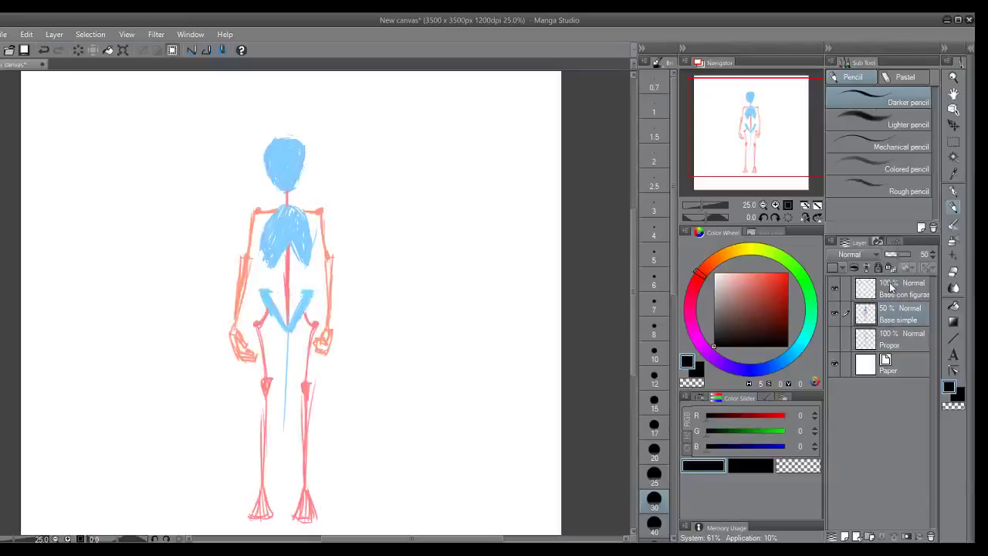
left_click(890, 287)
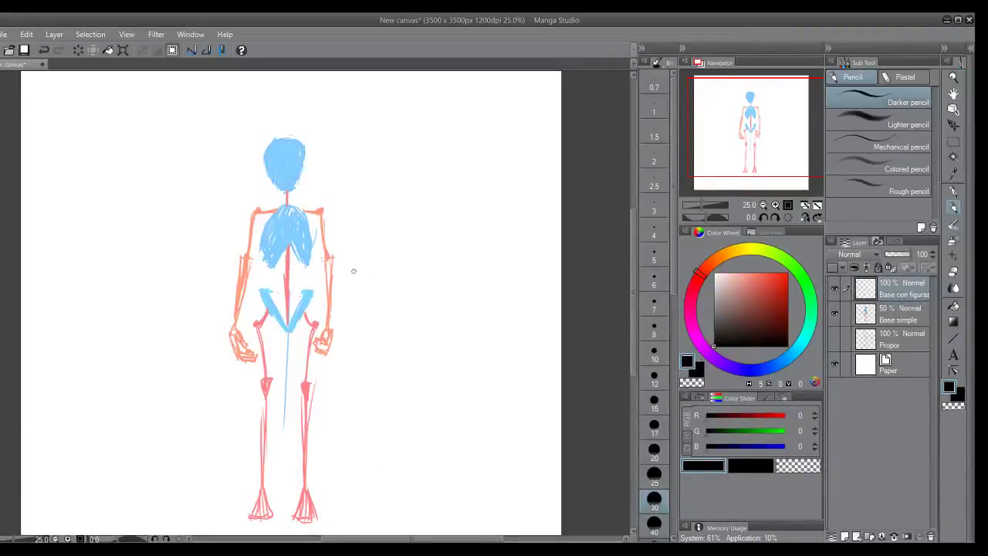
- Trace the ribcage's outer curve in black on the figure's right side, from the neck base to the lower tip
left_click_drag(282, 278, 352, 244)
key("ctrl+z")
left_click(775, 204)
left_click_drag(754, 143, 750, 135)
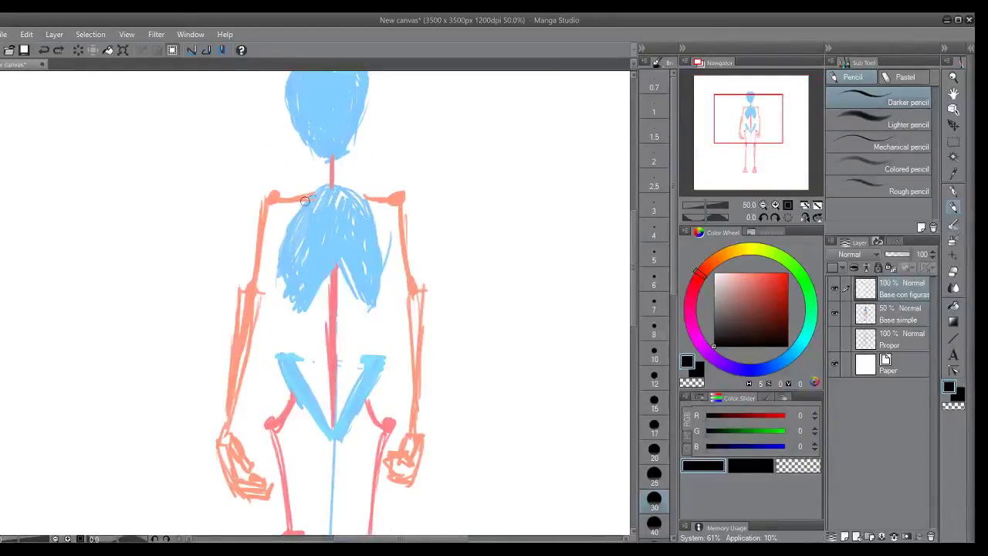
left_click_drag(324, 185, 287, 237)
key("ctrl+z")
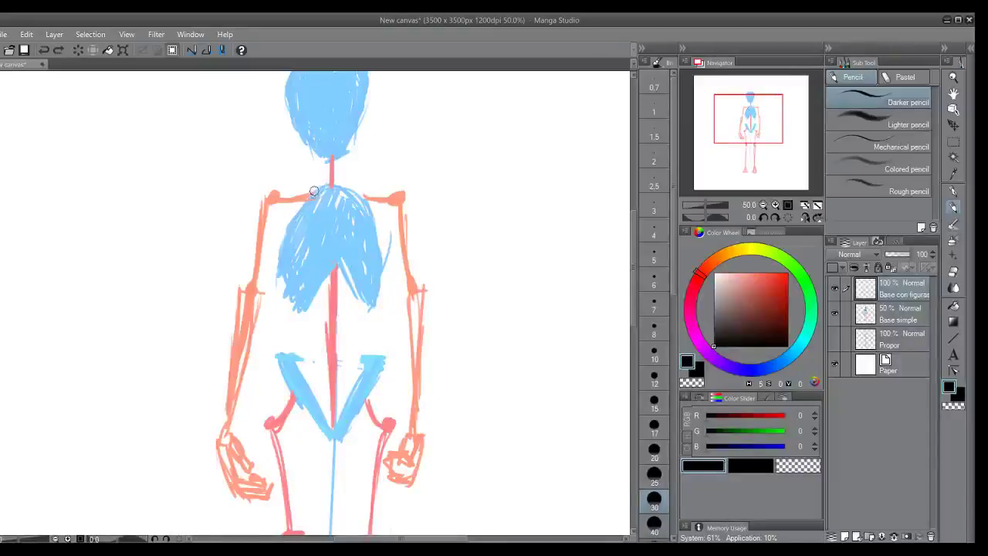
mouse_move(325, 186)
left_mouse_down()
mouse_move(288, 236)
mouse_move(283, 287)
mouse_move(298, 313)
left_mouse_up()
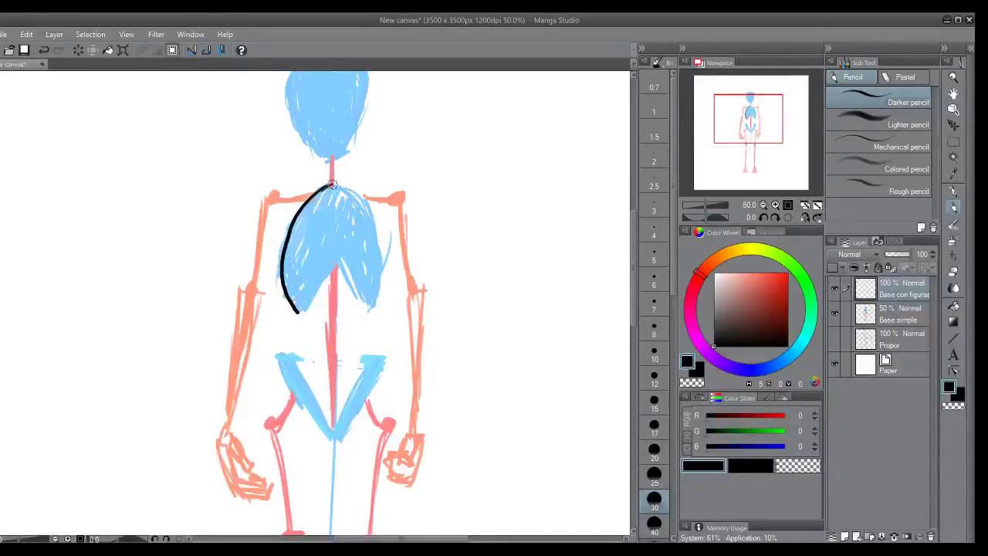
- Trace the ribcage's matching outer curve in black on the figure's left side, meeting the first curve at the neck base
mouse_move(370, 308)
left_mouse_down()
mouse_move(380, 266)
mouse_move(359, 200)
mouse_move(339, 182)
left_mouse_up()
key("ctrl+z")
mouse_move(369, 310)
left_mouse_down()
mouse_move(380, 219)
mouse_move(355, 189)
left_mouse_up()
key("ctrl+z")
mouse_move(370, 308)
left_mouse_down()
mouse_move(381, 273)
mouse_move(361, 205)
mouse_move(335, 181)
left_mouse_up()
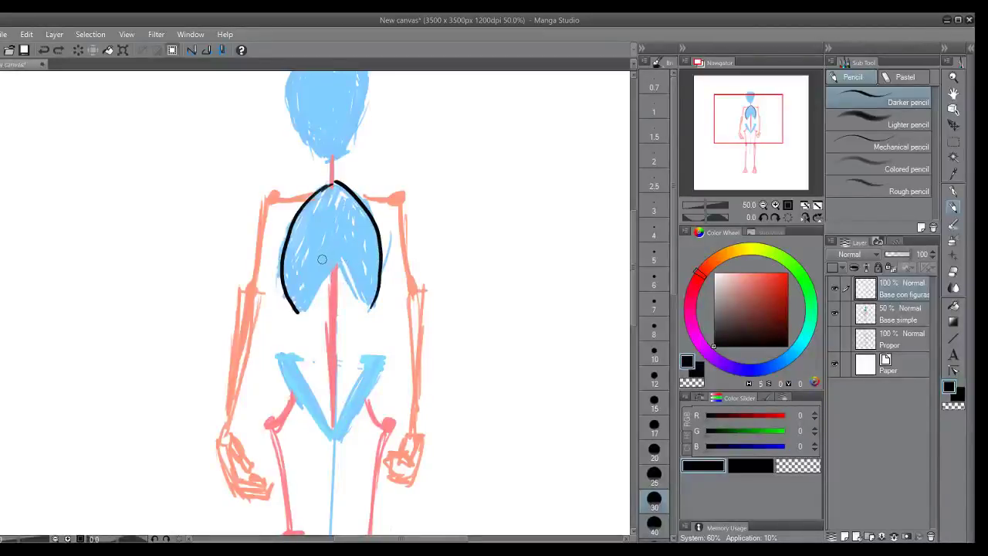
- Draw the arched opening at the ribcage's lower edge and close it with a slightly curved line between the tips
mouse_move(318, 266)
left_mouse_down()
mouse_move(352, 263)
mouse_move(300, 310)
left_mouse_up()
key("ctrl+z")
mouse_move(325, 256)
left_mouse_down()
mouse_move(301, 309)
mouse_move(326, 256)
mouse_move(367, 308)
left_mouse_up()
key("ctrl+z")
left_click_drag(344, 259, 366, 308)
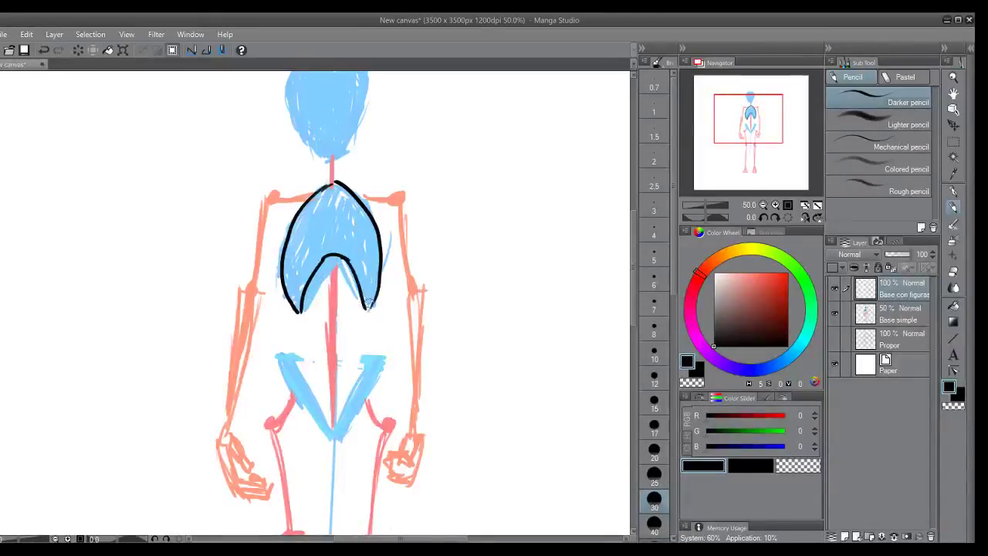
key("ctrl+z")
left_click_drag(303, 306, 374, 305)
key("ctrl+z")
key("ctrl+z")
- Fill the arched opening of the ribcage with slanted black hatching
mouse_move(299, 311)
left_mouse_down()
mouse_move(358, 302)
mouse_move(310, 294)
mouse_move(322, 293)
mouse_move(330, 269)
left_mouse_up()
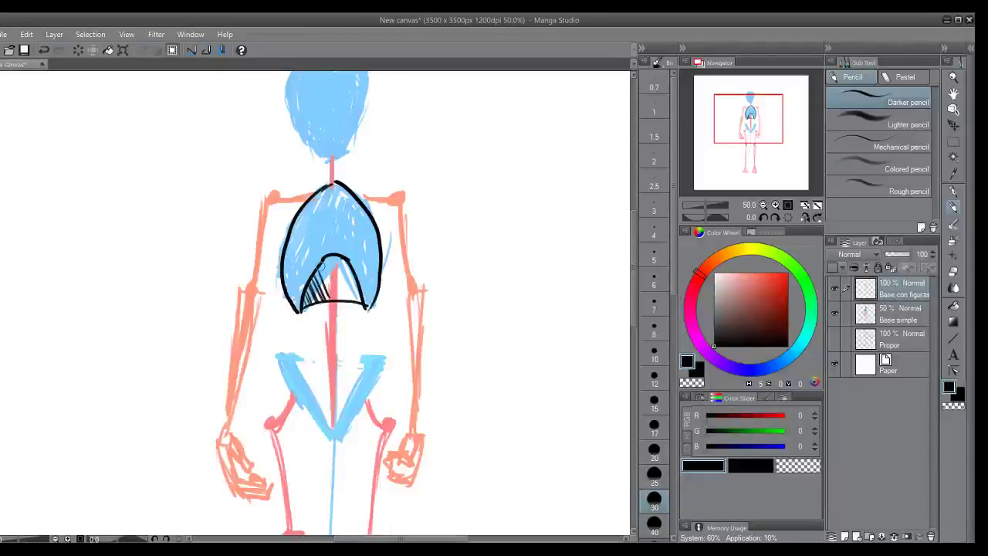
mouse_move(327, 305)
left_mouse_down()
mouse_move(340, 270)
mouse_move(348, 279)
mouse_move(358, 266)
left_mouse_up()
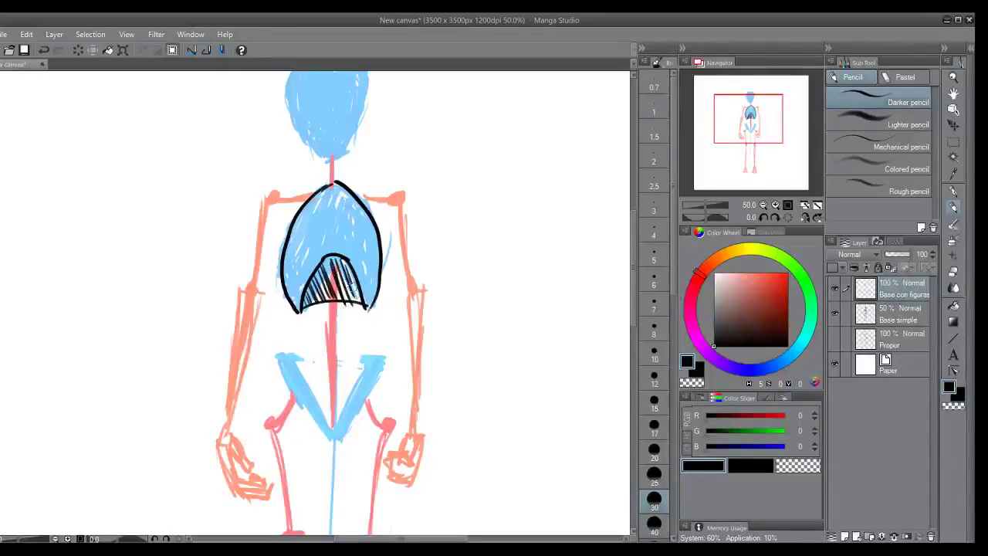
left_click_drag(356, 308, 366, 279)
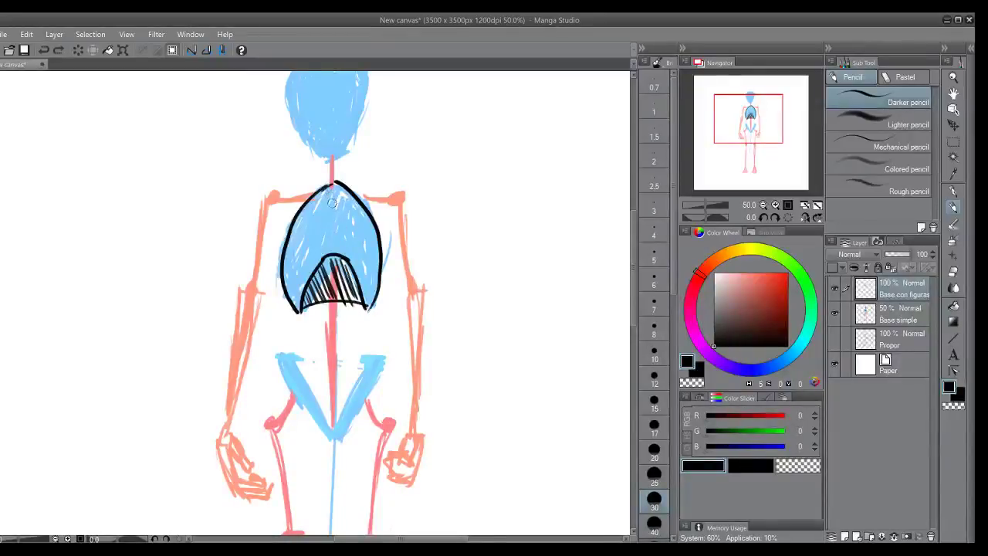
- Draw a small hatched diamond at the ribcage's peak, just below the neck
key("ctrl+z")
mouse_move(323, 189)
left_mouse_down()
mouse_move(335, 203)
mouse_move(343, 191)
left_mouse_up()
key("ctrl+z")
key("ctrl+z")
key("ctrl+z")
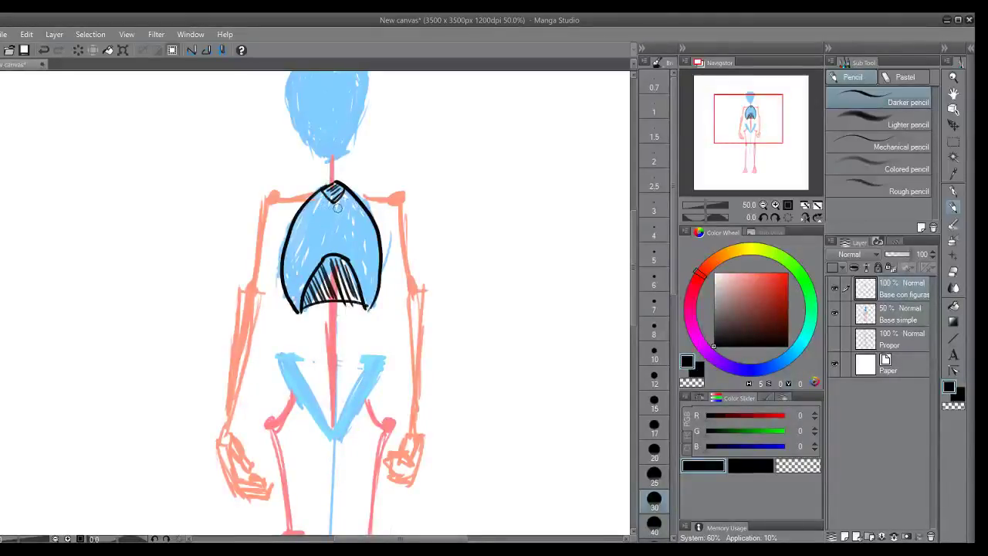
- Draw the sternum line from the small diamond down to the arched opening, and discard a trial collarbone stroke
left_click_drag(337, 207, 333, 247)
key("ctrl+z")
left_click_drag(333, 199, 333, 248)
left_click_drag(311, 191, 271, 202)
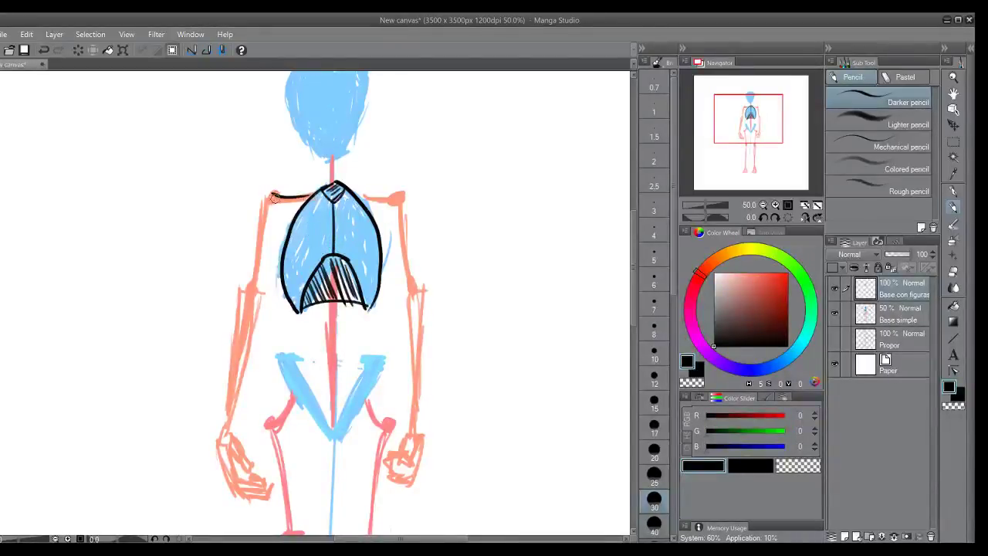
key("ctrl+z")
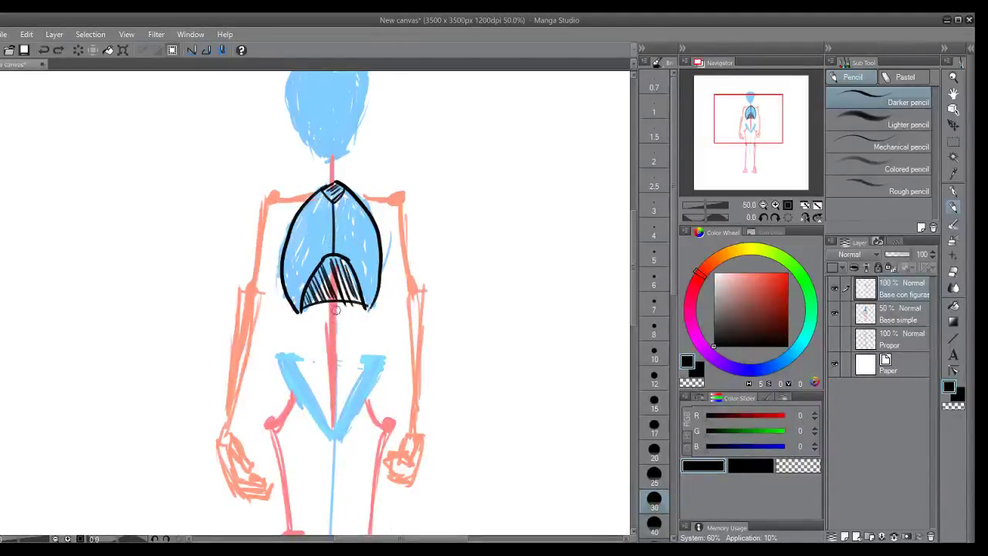
- Outline the lower spine as a narrow taper from the ribcage to the pelvis, divided by short horizontal vertebra marks
left_click_drag(334, 310, 331, 397)
key("ctrl+z")
left_click_drag(327, 311, 329, 392)
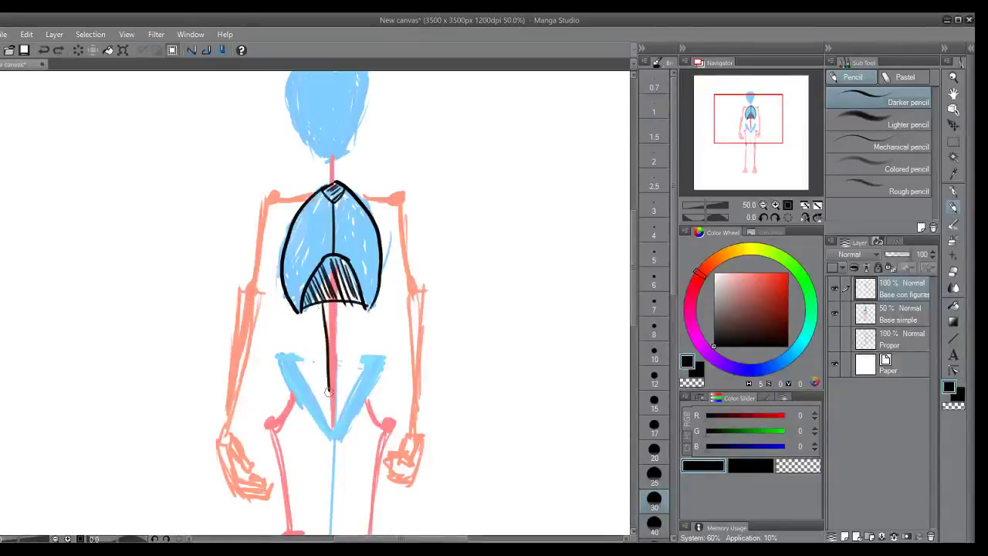
key("ctrl+z")
left_click_drag(324, 304, 332, 423)
left_click_drag(326, 309, 340, 319)
left_click_drag(327, 332, 337, 332)
left_click_drag(326, 342, 336, 354)
left_click_drag(328, 366, 336, 366)
mouse_move(276, 356)
left_mouse_down()
mouse_move(280, 367)
mouse_move(301, 356)
mouse_move(281, 373)
mouse_move(302, 410)
mouse_move(297, 373)
mouse_move(286, 369)
mouse_move(318, 433)
left_mouse_up()
key("ctrl+z")
key("ctrl+z")
key("ctrl+z")
key("ctrl+z")
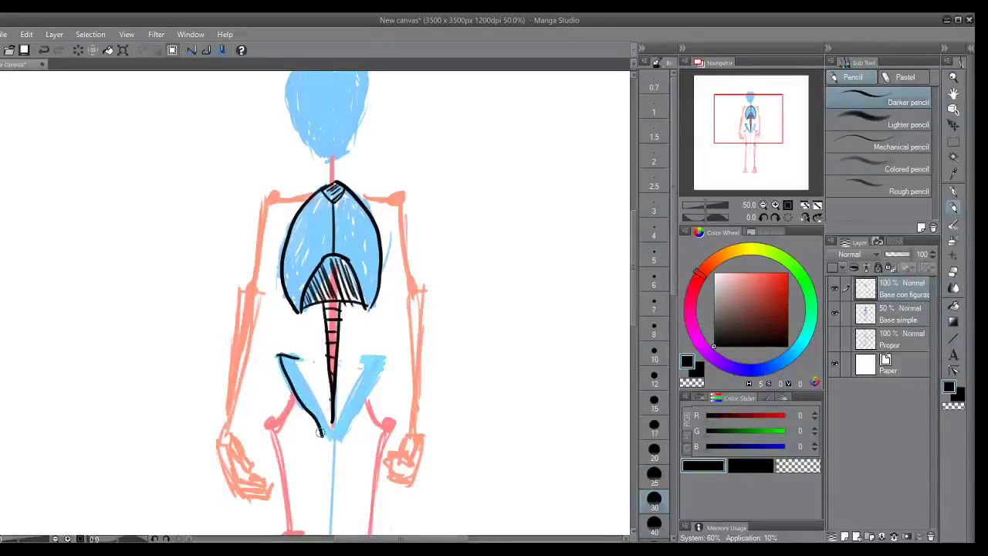
left_click_drag(300, 360, 327, 432)
key("ctrl+z")
key("ctrl+z")
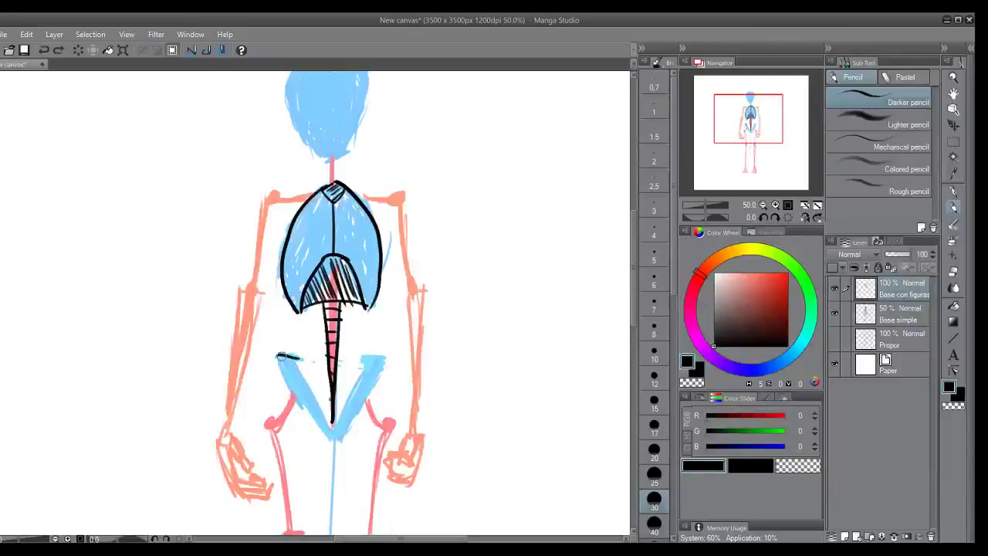
- Outline both slanted pelvis bars in black, meeting at the crotch, and hatch their upper ends
left_click_drag(278, 359, 327, 440)
key("ctrl+z")
left_click_drag(281, 371, 324, 434)
mouse_move(296, 360)
left_mouse_down()
mouse_move(322, 434)
mouse_move(339, 442)
mouse_move(367, 367)
mouse_move(338, 419)
left_mouse_up()
key("ctrl+z")
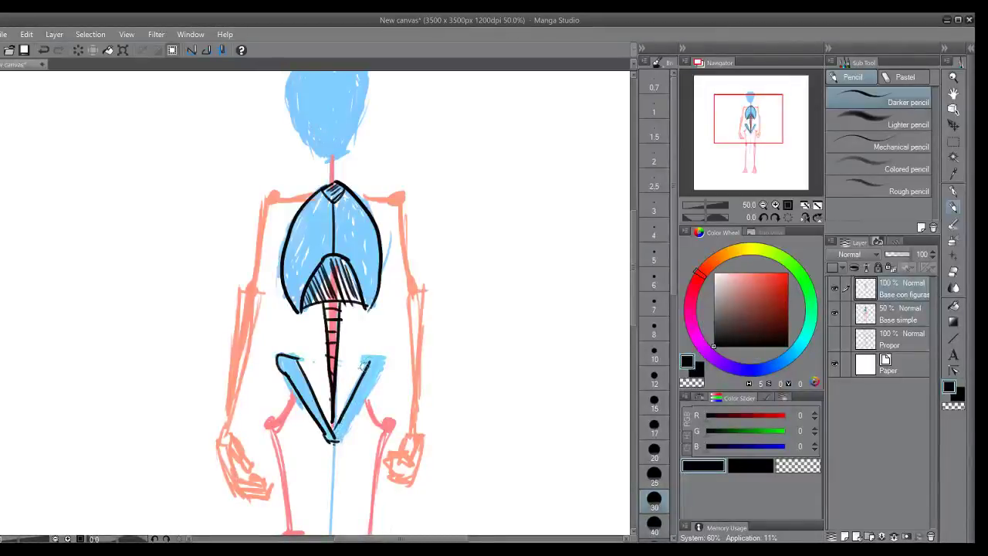
mouse_move(364, 360)
left_mouse_down()
mouse_move(382, 360)
mouse_move(342, 440)
left_mouse_up()
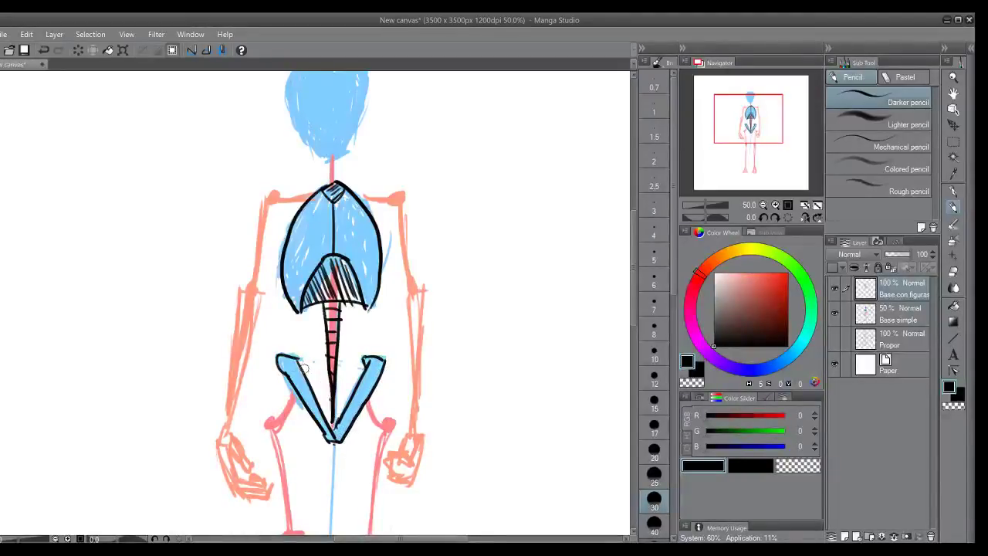
left_click_drag(282, 369, 296, 370)
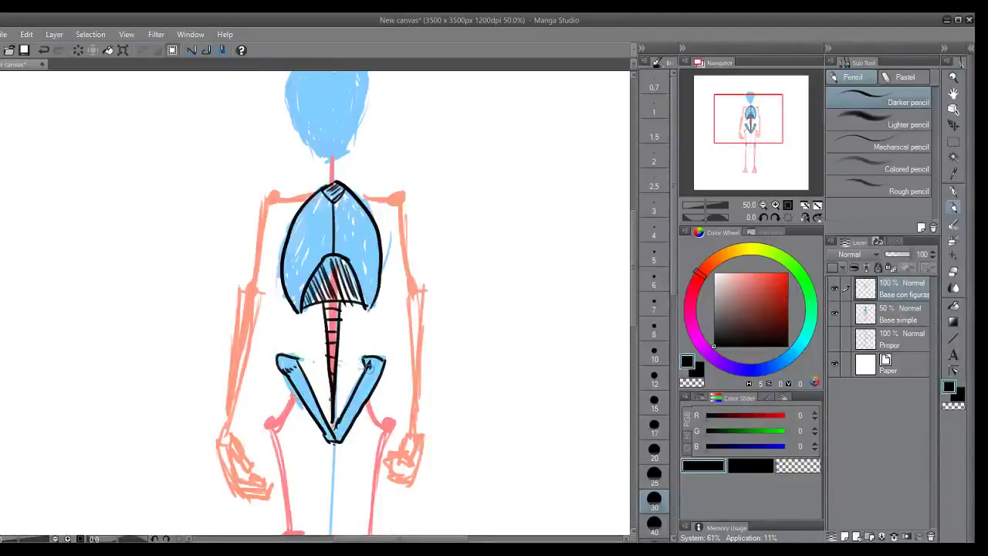
- Draw the collarbone and the slanted shoulder blade edge in black on each side of the ribcage
mouse_move(319, 188)
left_mouse_down()
mouse_move(279, 192)
mouse_move(267, 205)
mouse_move(284, 241)
left_mouse_up()
key("ctrl+z")
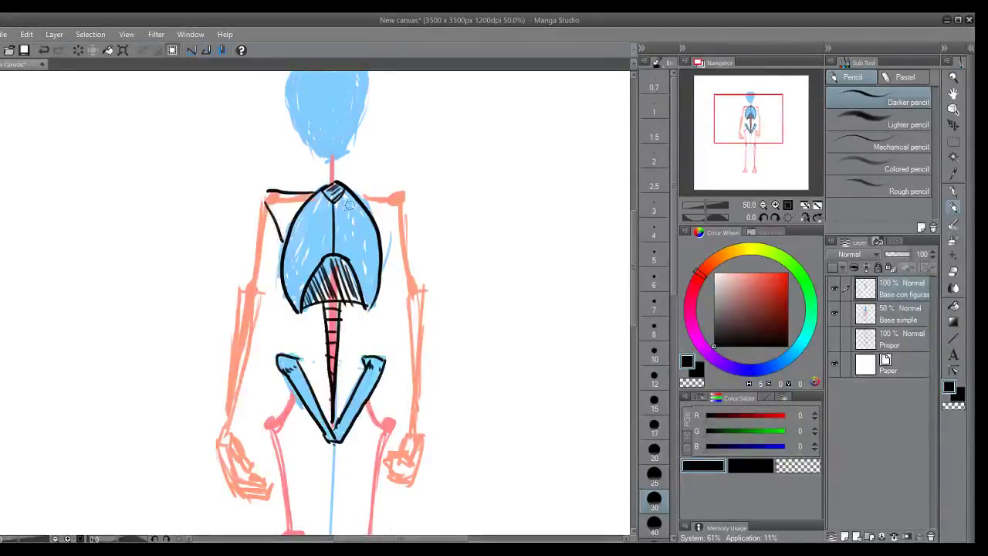
left_click_drag(380, 247, 403, 210)
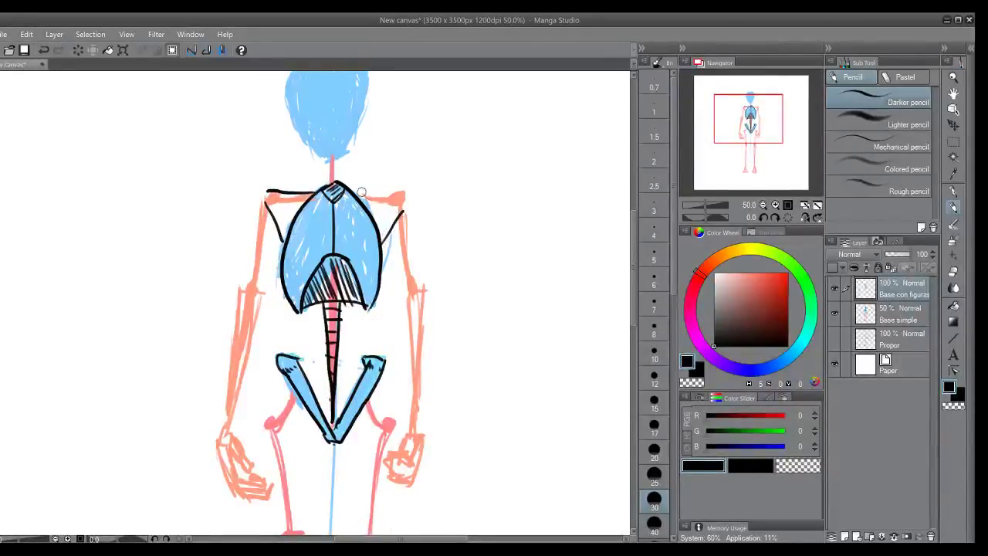
mouse_move(352, 192)
left_mouse_down()
mouse_move(409, 195)
mouse_move(406, 203)
left_mouse_up()
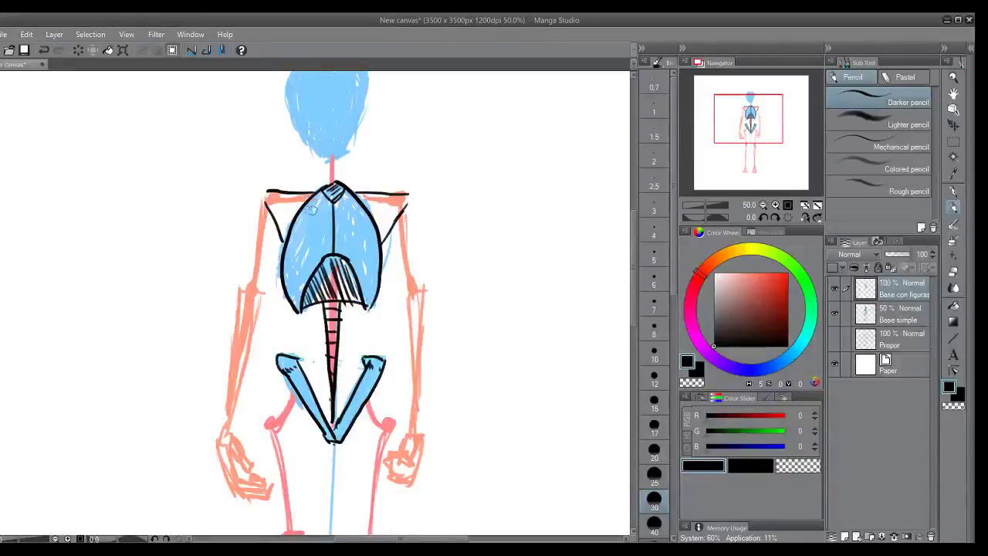
- Circle both shoulder joints and hatch the triangular shoulder blades beside the ribcage
left_click_drag(271, 197, 261, 195)
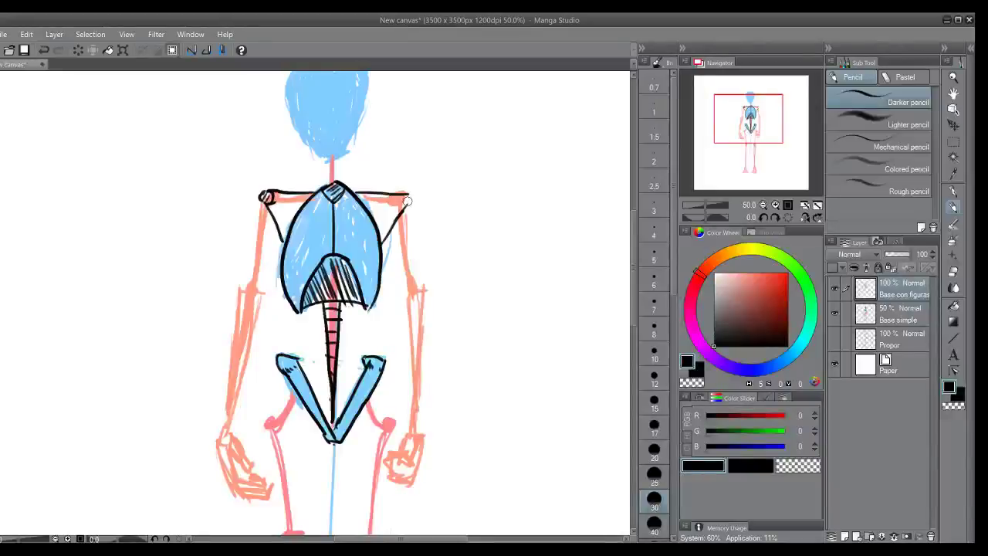
left_click_drag(406, 200, 406, 199)
mouse_move(283, 195)
left_mouse_down()
mouse_move(278, 212)
mouse_move(304, 225)
mouse_move(312, 201)
mouse_move(371, 208)
mouse_move(373, 222)
mouse_move(401, 217)
left_mouse_up()
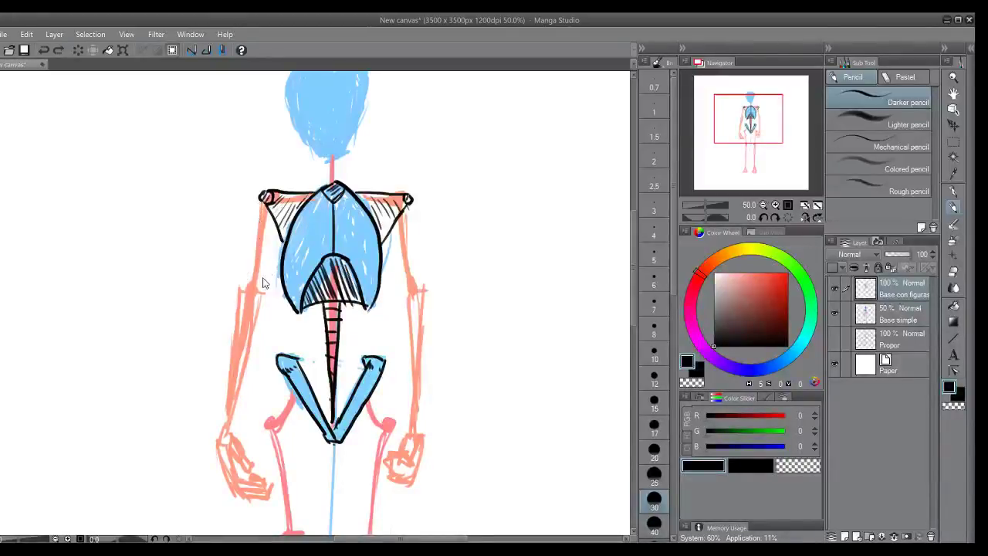
- Outline both upper arm bones in black from the shoulder joints to the elbows
left_click_drag(261, 199, 246, 278)
key("ctrl+z")
left_click_drag(263, 197, 244, 292)
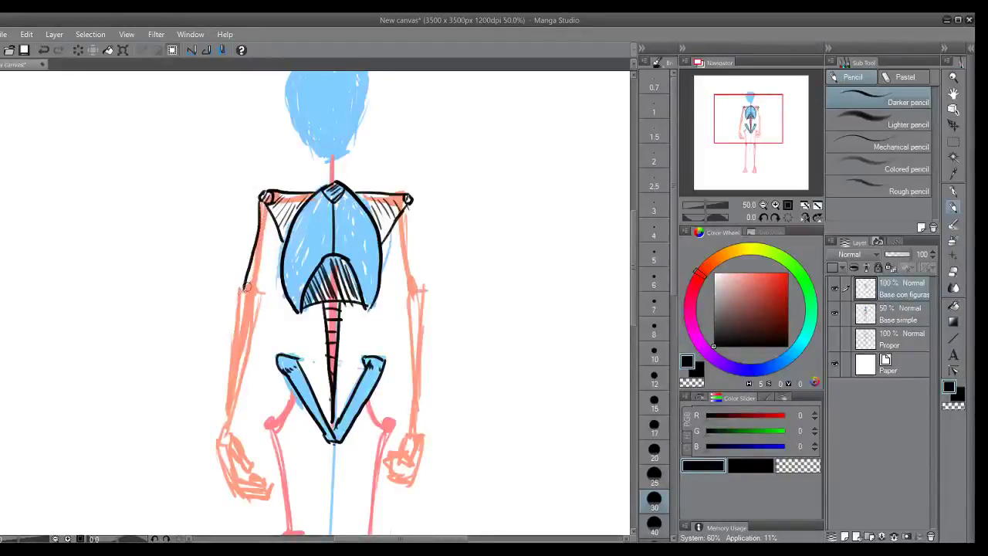
key("ctrl+z")
left_click_drag(263, 199, 245, 291)
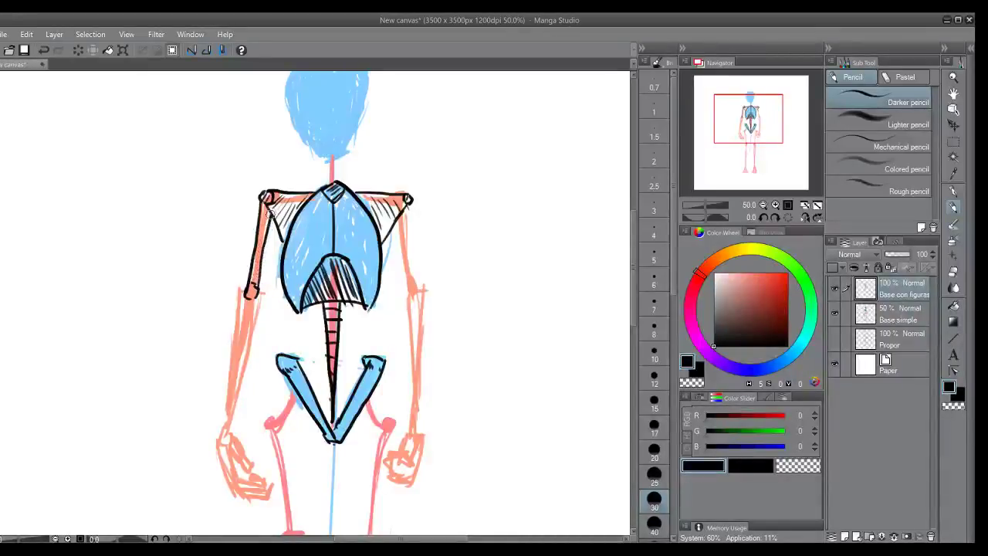
mouse_move(403, 210)
left_mouse_down()
mouse_move(408, 291)
mouse_move(420, 294)
mouse_move(406, 204)
left_mouse_up()
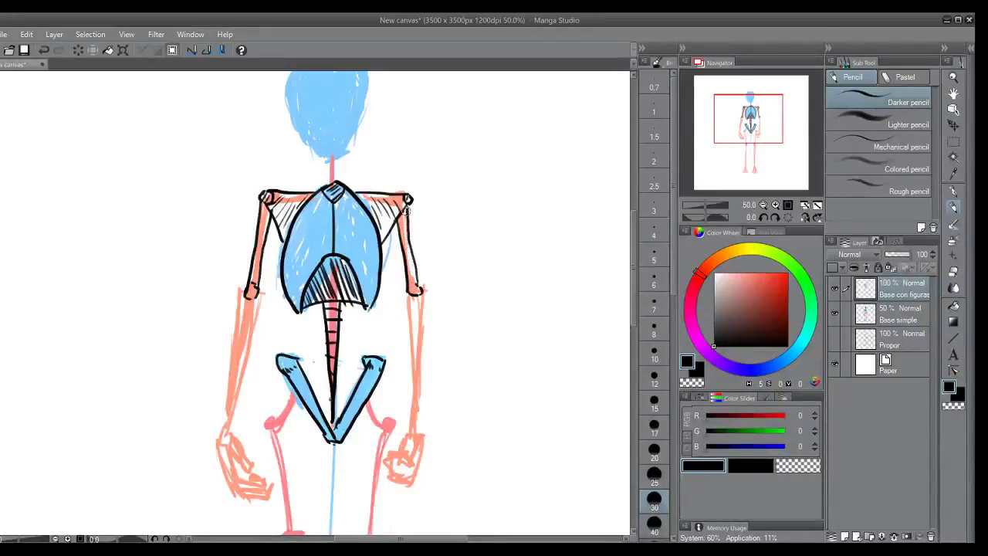
- Shade the upper arm bone on the figure's right side with a row of small black dots
left_click(257, 258)
left_click(258, 251)
left_click(260, 241)
left_click(263, 231)
left_click(263, 223)
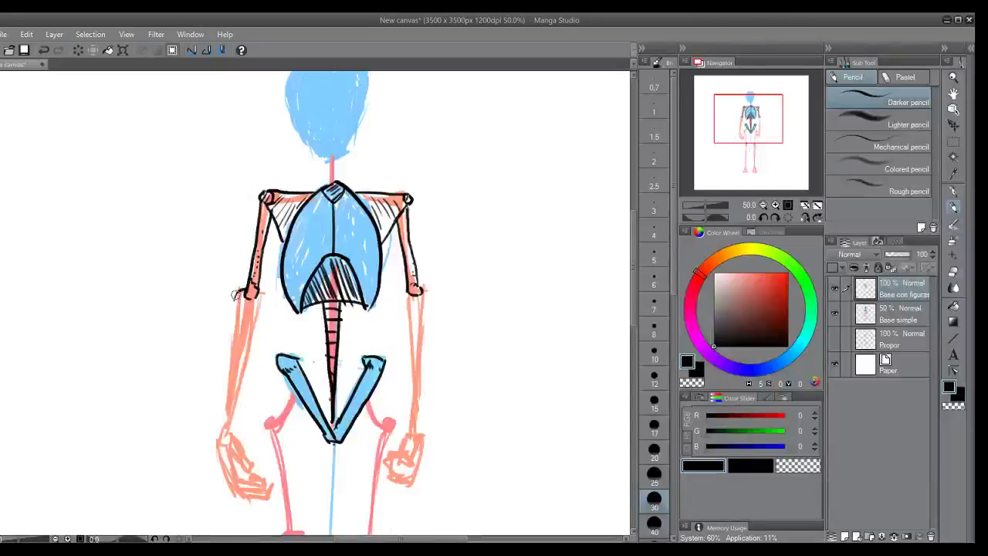
- Outline the forearm bones on the figure's right side in black from the elbow to the wrist
left_click_drag(229, 345, 226, 426)
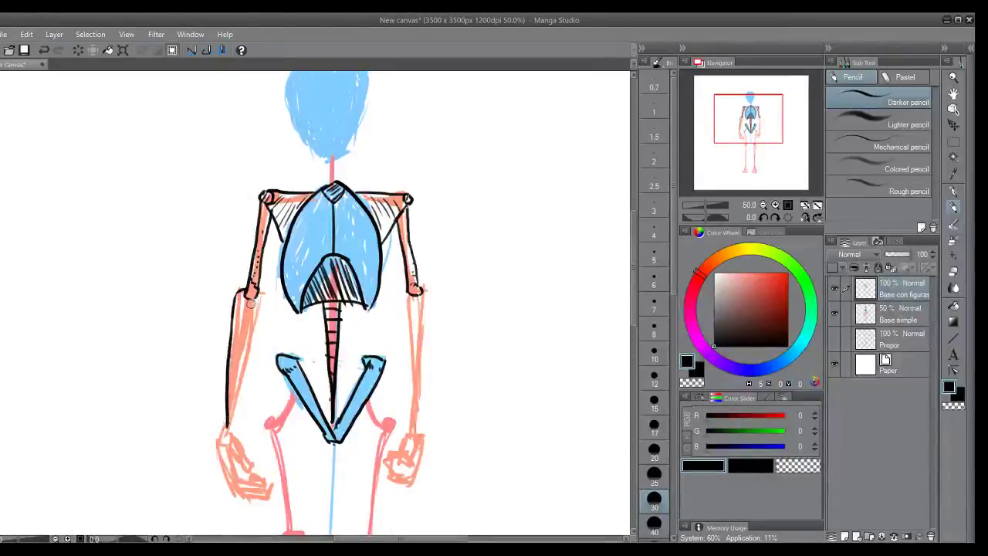
left_click_drag(244, 318, 224, 414)
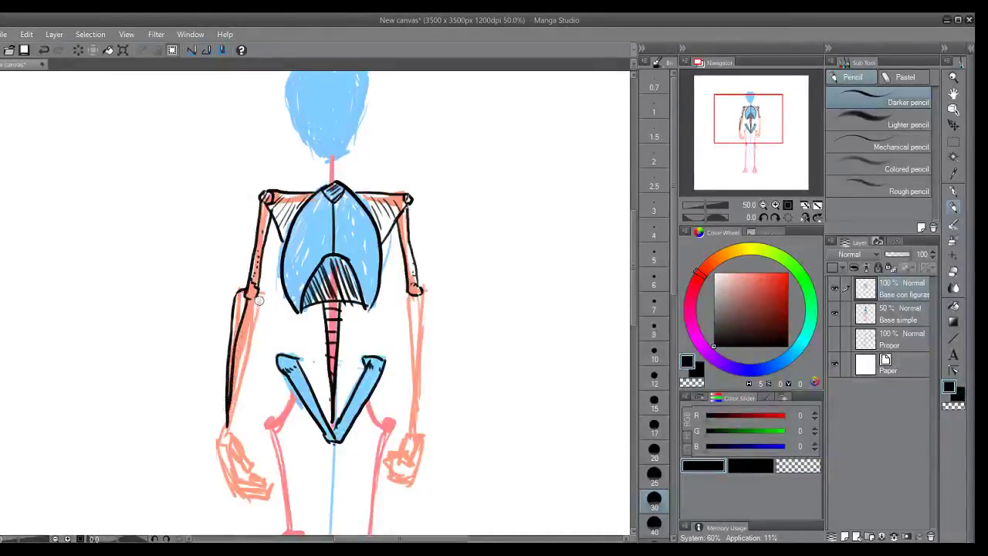
left_click_drag(262, 300, 227, 402)
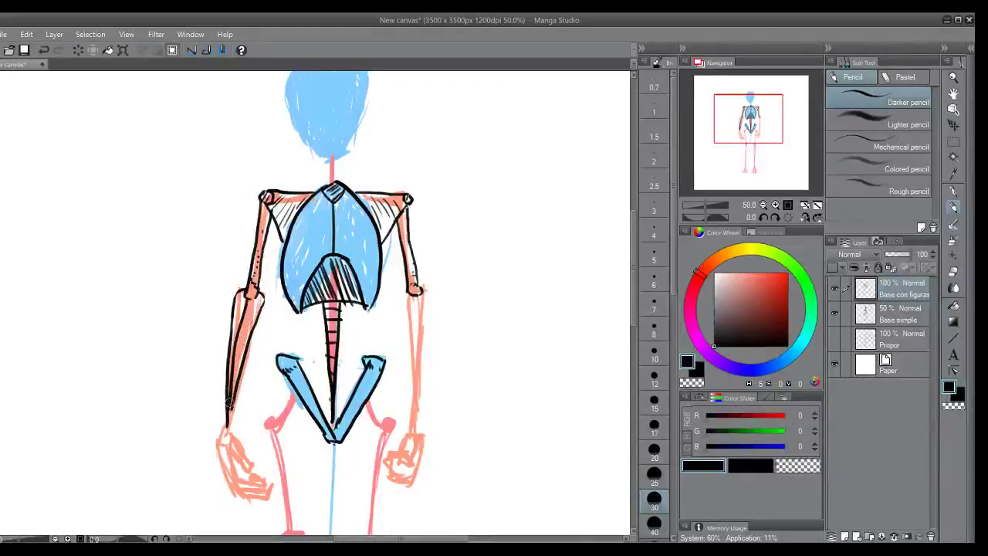
left_click_drag(238, 359, 226, 408)
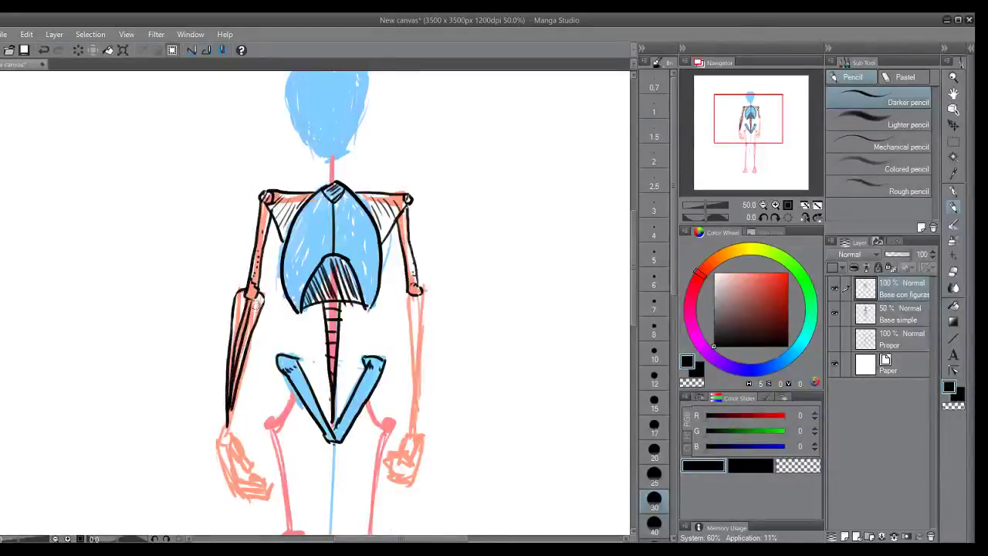
mouse_move(247, 290)
left_mouse_down()
mouse_move(239, 393)
mouse_move(248, 363)
mouse_move(245, 307)
left_mouse_up()
key("ctrl+z")
- Outline the forearm bones on the figure's left side in black and darken the inner line of the opposite forearm
left_click_drag(400, 308, 410, 429)
left_click_drag(414, 300, 406, 418)
left_click_drag(426, 298, 409, 413)
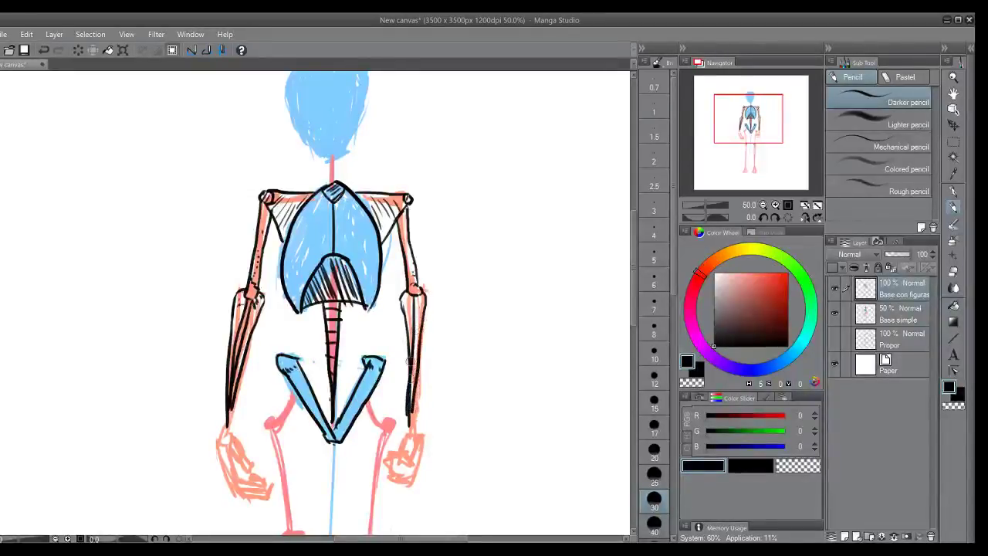
left_click_drag(418, 310, 407, 379)
key("ctrl+z")
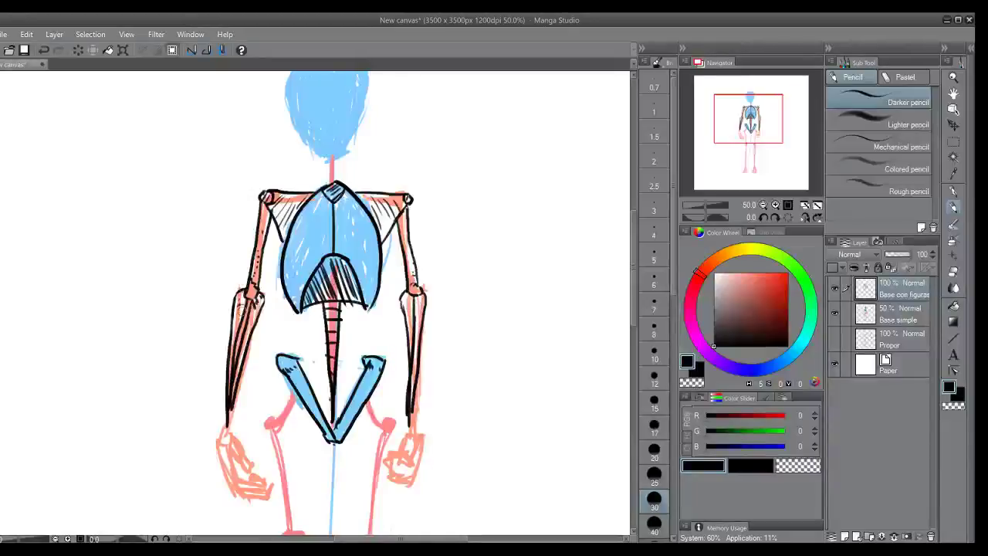
mouse_move(255, 306)
left_mouse_down()
mouse_move(241, 324)
mouse_move(248, 340)
left_mouse_up()
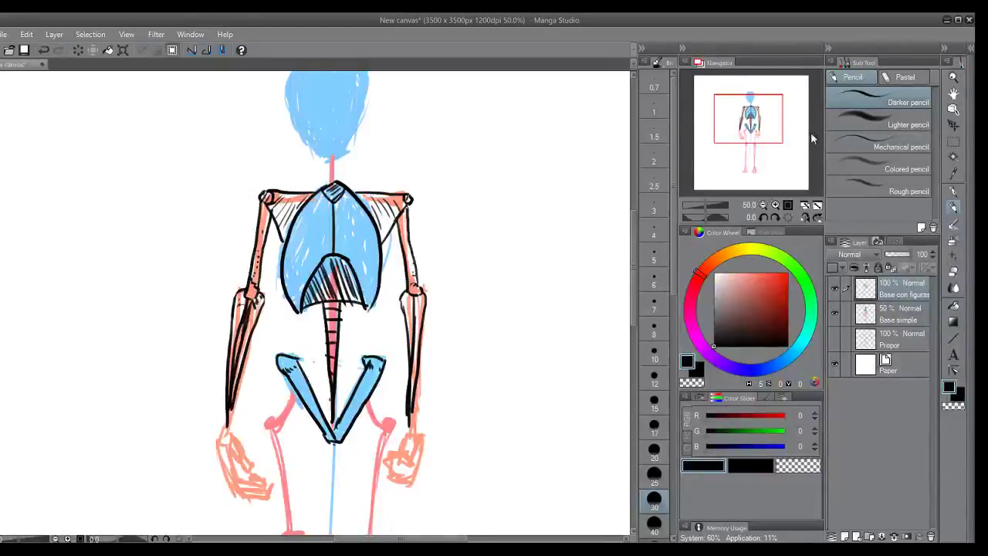
- Trace both hands in black as simple angular palms with bent fingers, joining them to the wrists
left_click_drag(763, 128, 761, 136)
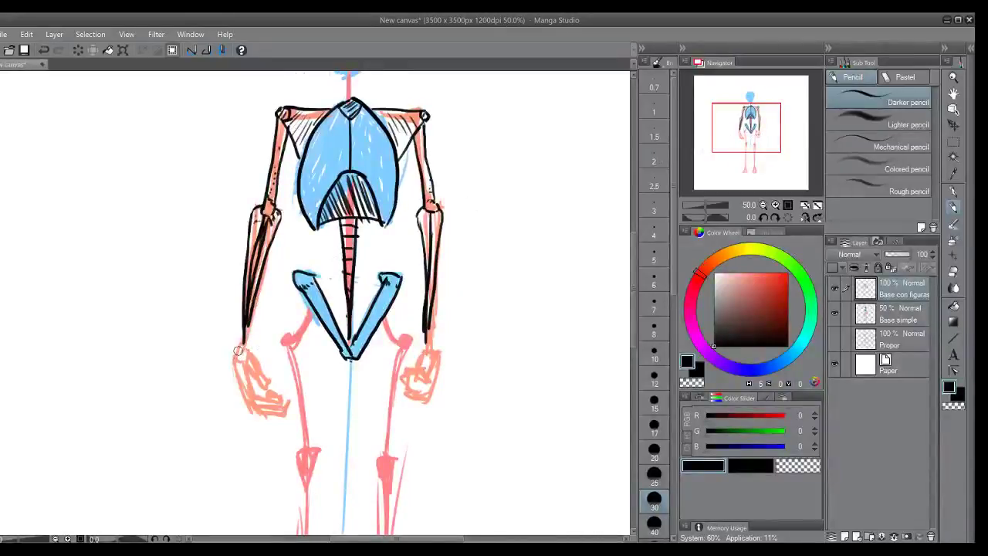
key("ctrl+z")
mouse_move(244, 338)
left_mouse_down()
mouse_move(244, 391)
mouse_move(245, 328)
left_mouse_up()
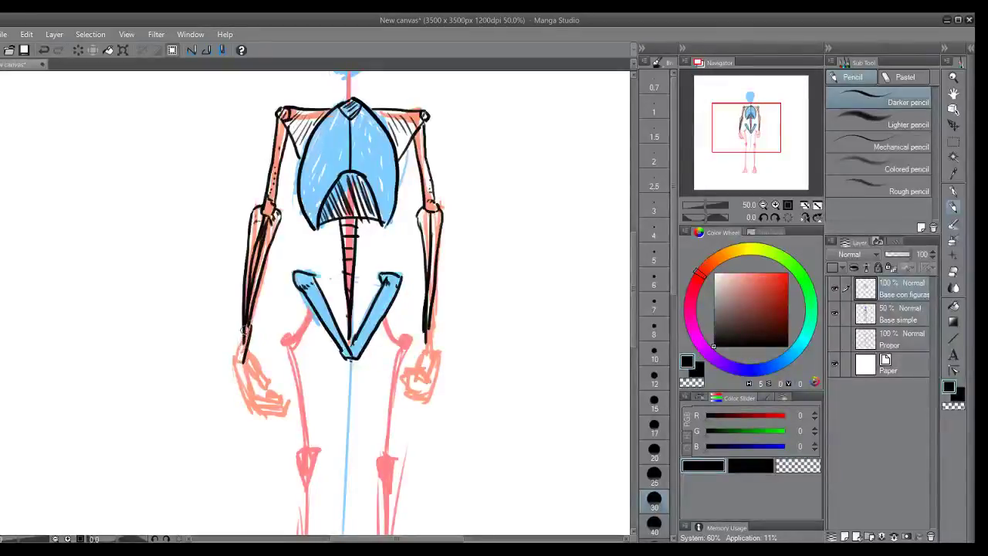
left_click_drag(247, 405, 259, 398)
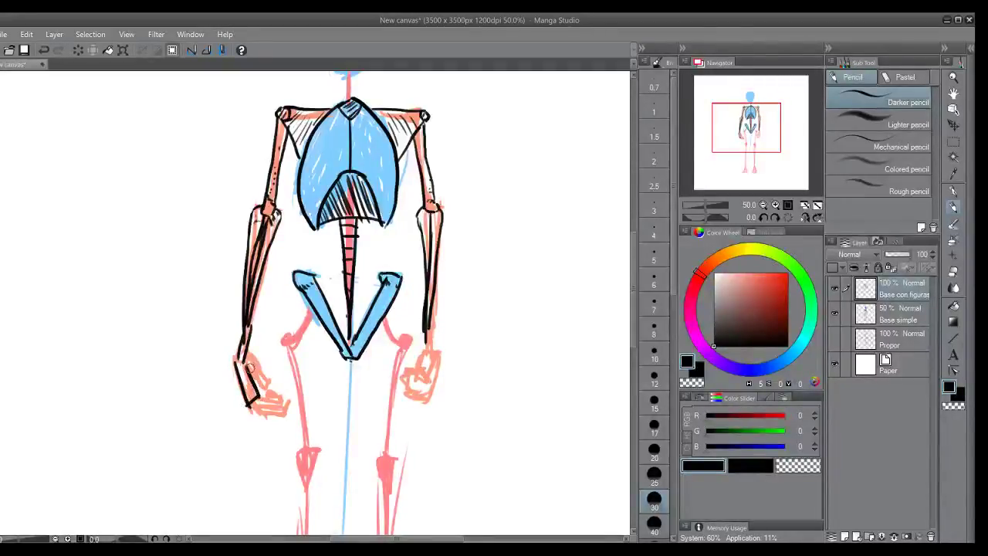
left_click_drag(249, 354, 250, 368)
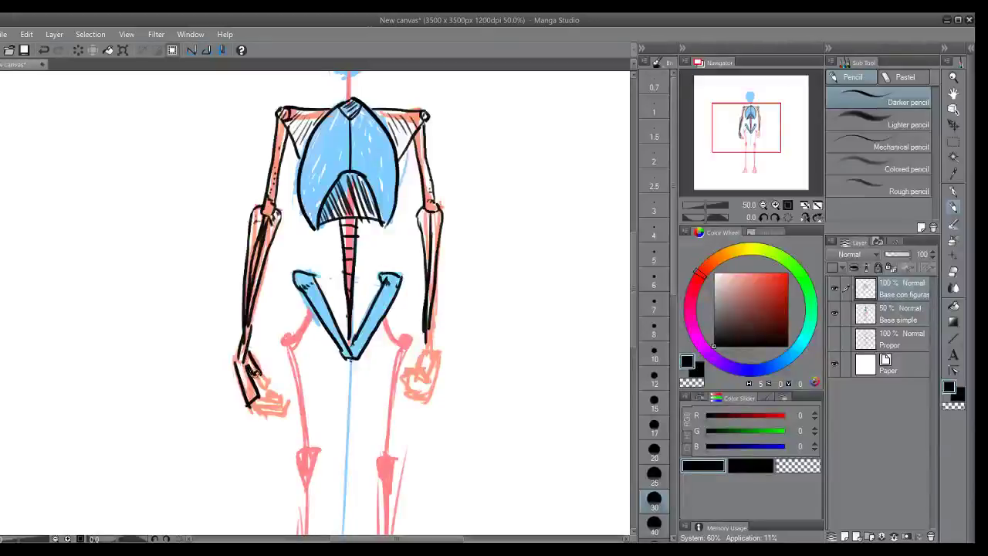
left_click_drag(249, 406, 262, 395)
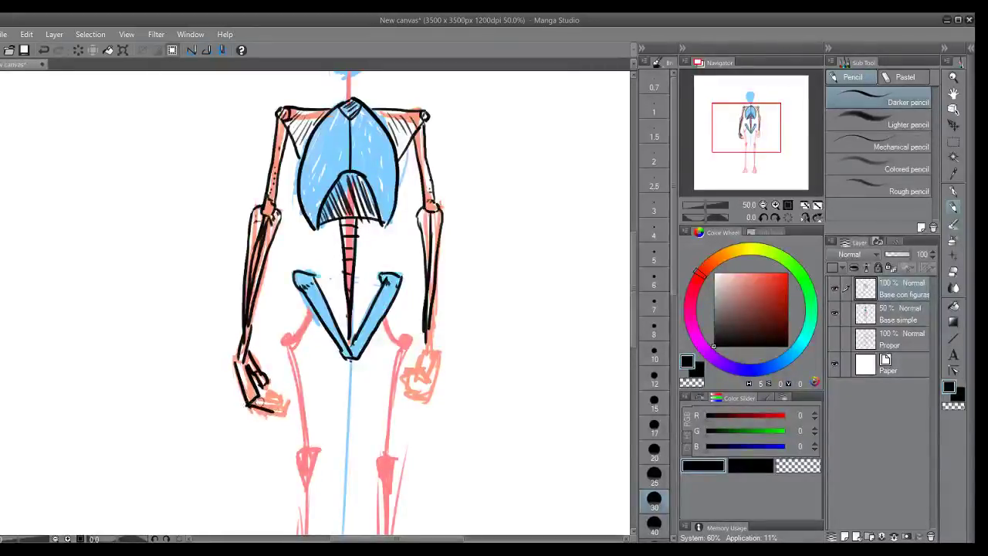
mouse_move(274, 410)
left_mouse_down()
mouse_move(287, 387)
mouse_move(268, 392)
mouse_move(274, 415)
left_mouse_up()
mouse_move(428, 358)
left_mouse_down()
mouse_move(419, 346)
mouse_move(437, 328)
mouse_move(429, 403)
mouse_move(408, 400)
mouse_move(424, 372)
mouse_move(414, 361)
mouse_move(408, 372)
left_mouse_up()
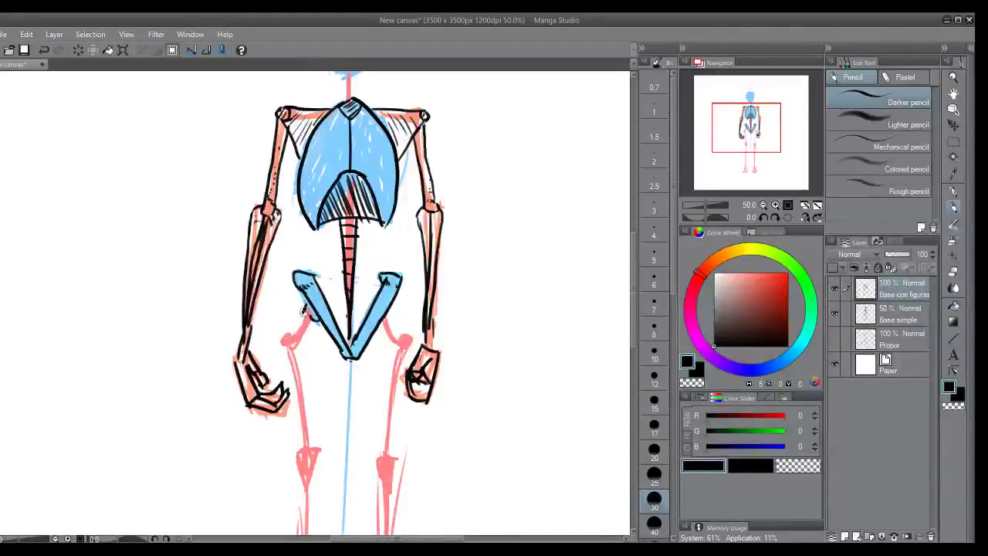
- Trace the hip joint, thigh bone and pointed knee shape of the figure's right leg in black
mouse_move(281, 337)
left_mouse_down()
mouse_move(312, 324)
mouse_move(287, 354)
mouse_move(299, 438)
mouse_move(305, 402)
left_mouse_up()
key("ctrl+z")
key("ctrl+z")
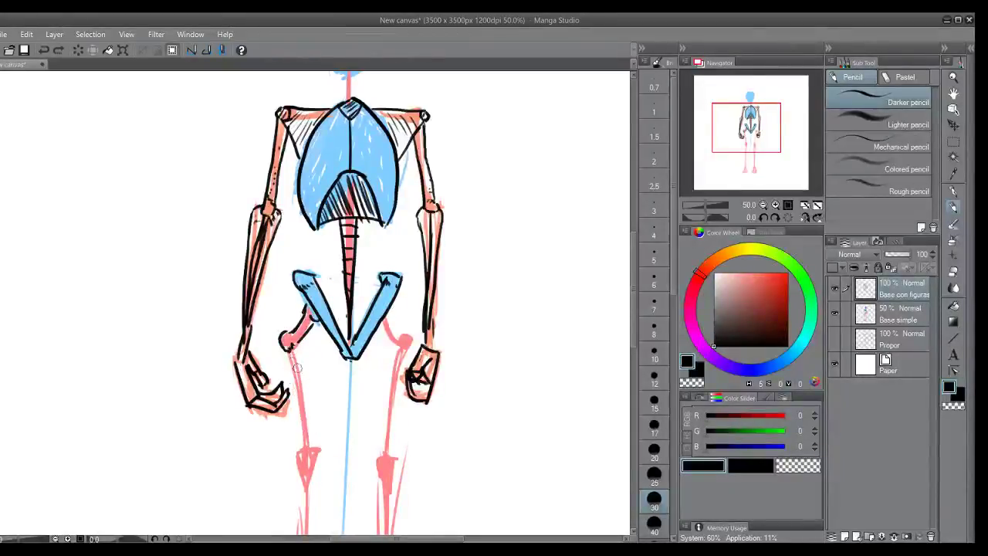
left_click_drag(292, 349, 308, 477)
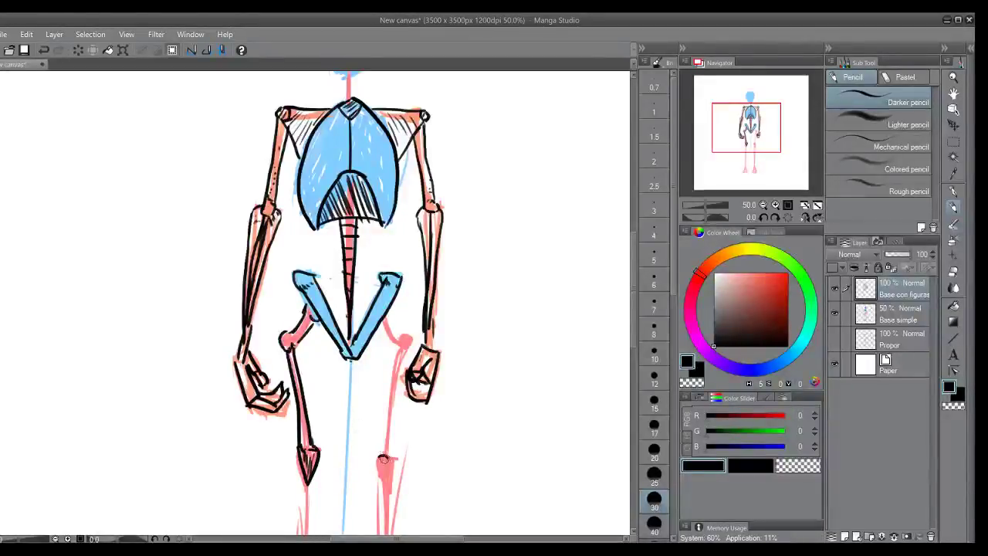
- Trace the pointed knee shape, thigh bone and hip joint of the figure's left leg in black
mouse_move(389, 458)
left_mouse_down()
mouse_move(380, 460)
mouse_move(384, 484)
mouse_move(396, 455)
mouse_move(378, 465)
mouse_move(388, 484)
mouse_move(383, 474)
mouse_move(397, 459)
left_mouse_up()
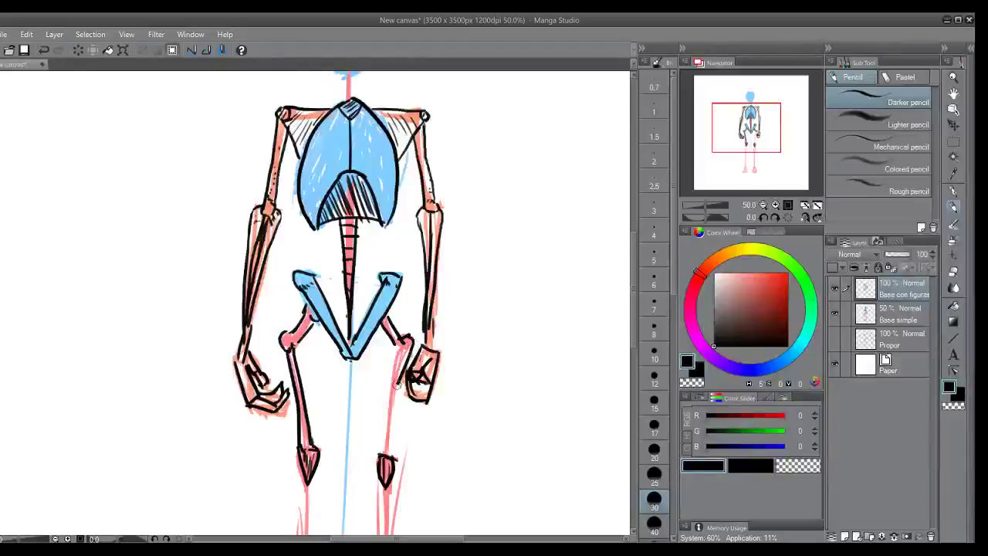
left_click_drag(395, 395, 384, 455)
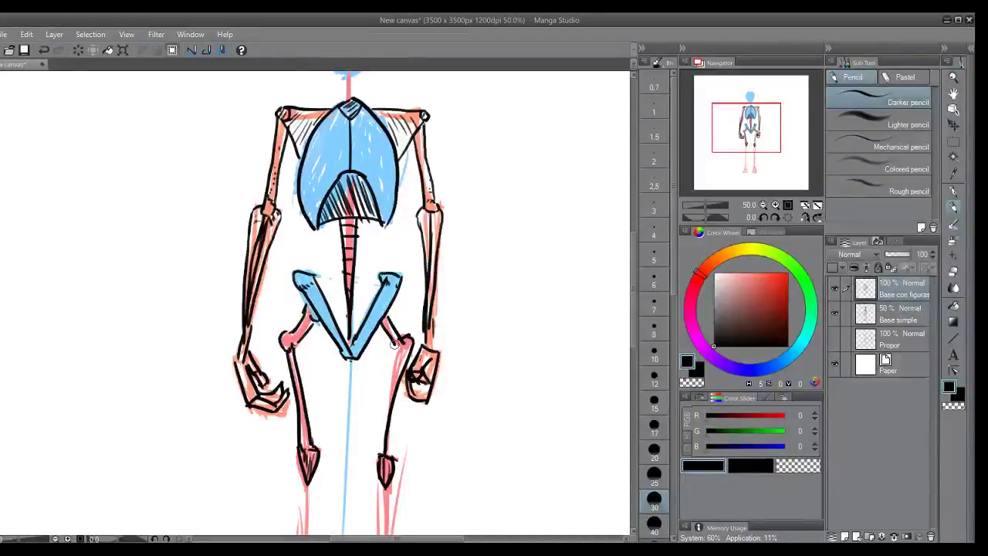
scroll(313, 187, "down", 3)
left_click_drag(734, 134, 750, 124)
scroll(434, 360, "up", 5)
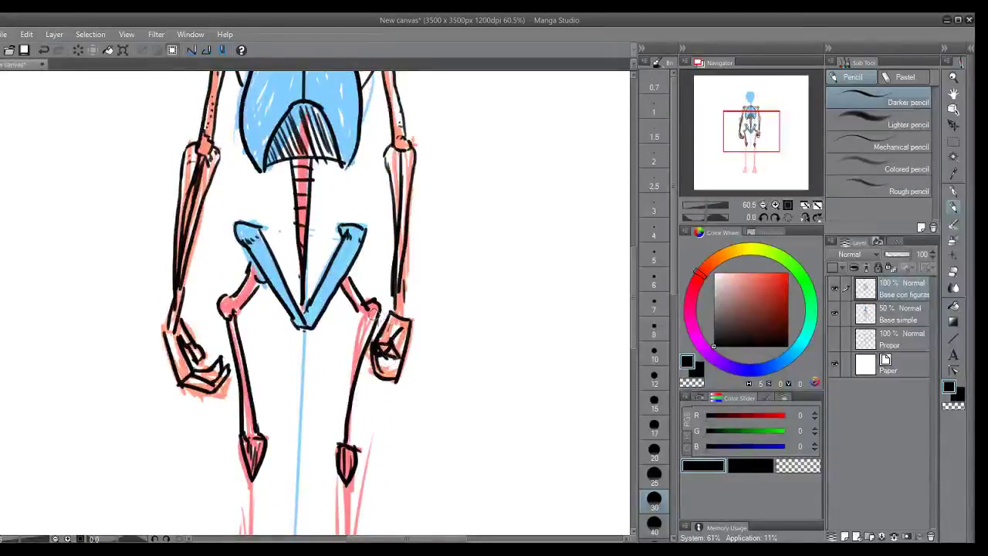
left_click_drag(356, 372, 345, 446)
left_click_drag(358, 310, 367, 304)
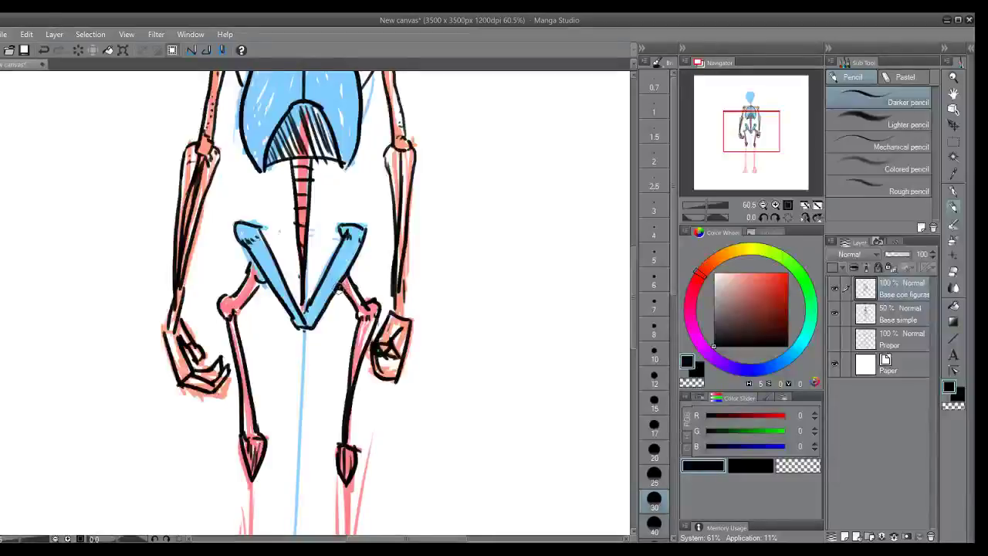
- Draw both edges of the upper shin in black, starting beside the knee of the figure's right leg
mouse_move(753, 130)
left_mouse_down()
mouse_move(772, 139)
mouse_move(748, 142)
left_mouse_up()
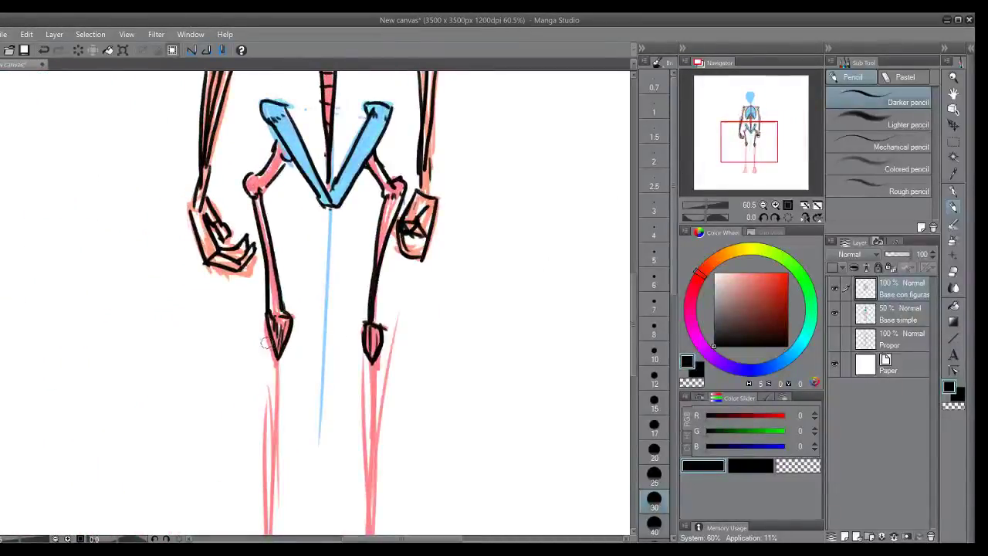
left_click_drag(265, 326, 271, 390)
key("ctrl+z")
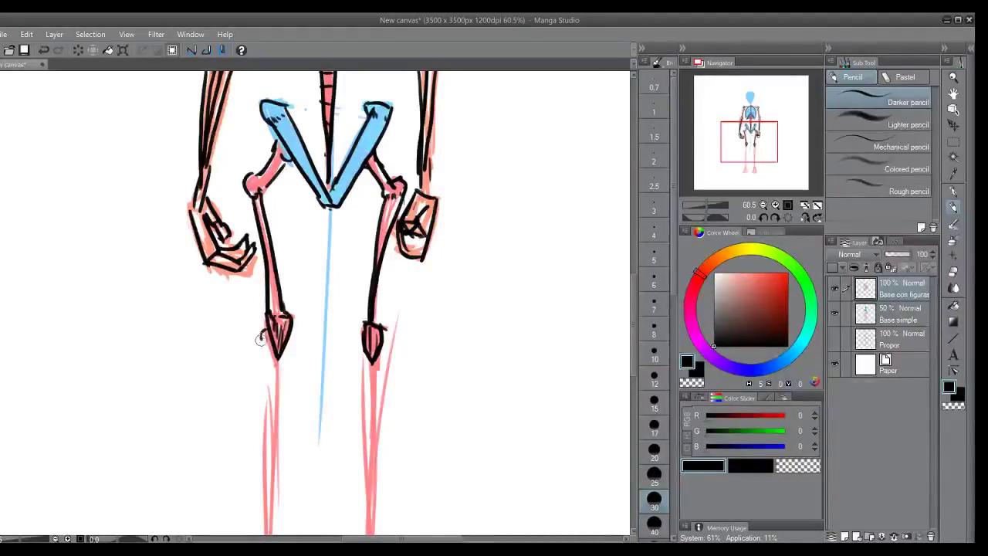
left_click_drag(262, 332, 272, 433)
key("ctrl+z")
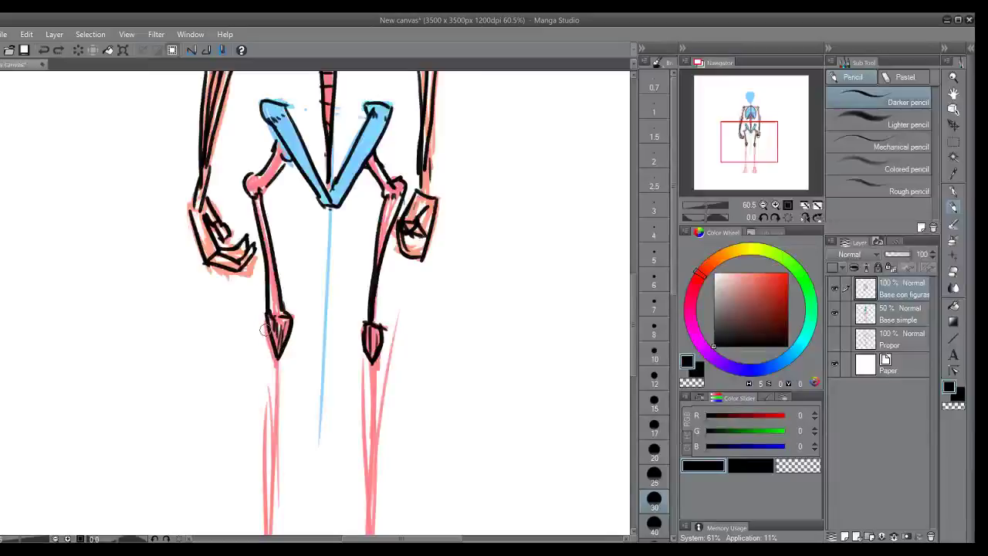
left_click_drag(261, 339, 270, 426)
left_click_drag(295, 338, 277, 447)
- Extend the right shin lines to the ankle and draw a flared, wedge-shaped foot with bone lines inside
left_click_drag(738, 142, 743, 158)
left_click_drag(338, 207, 332, 411)
mouse_move(345, 247)
left_mouse_down()
mouse_move(336, 411)
mouse_move(348, 391)
mouse_move(323, 407)
mouse_move(339, 418)
mouse_move(347, 408)
mouse_move(304, 461)
mouse_move(355, 467)
left_mouse_up()
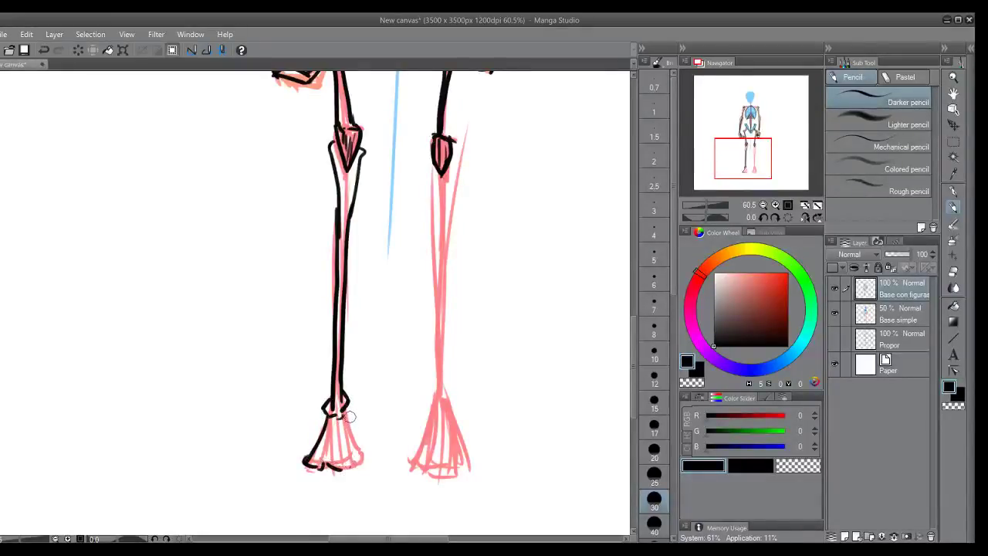
mouse_move(347, 411)
left_mouse_down()
mouse_move(360, 470)
mouse_move(336, 464)
left_mouse_up()
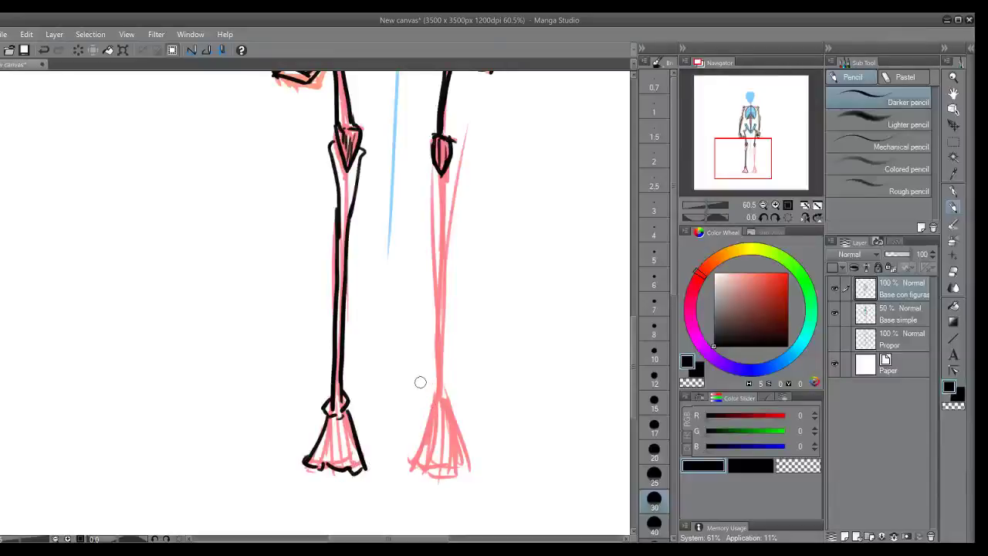
mouse_move(329, 412)
left_mouse_down()
mouse_move(318, 461)
mouse_move(357, 461)
left_mouse_up()
- Draw the lower leg bones of the figure's left leg in black from the knee down to the ankle
scroll(573, 144, "up", 3)
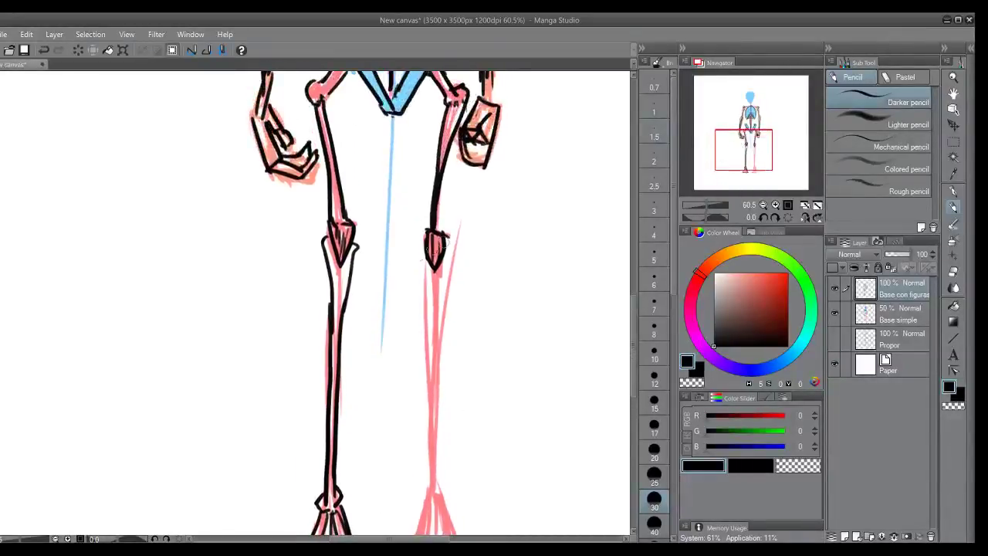
mouse_move(417, 251)
left_mouse_down()
mouse_move(423, 272)
mouse_move(444, 273)
mouse_move(429, 290)
mouse_move(429, 394)
left_mouse_up()
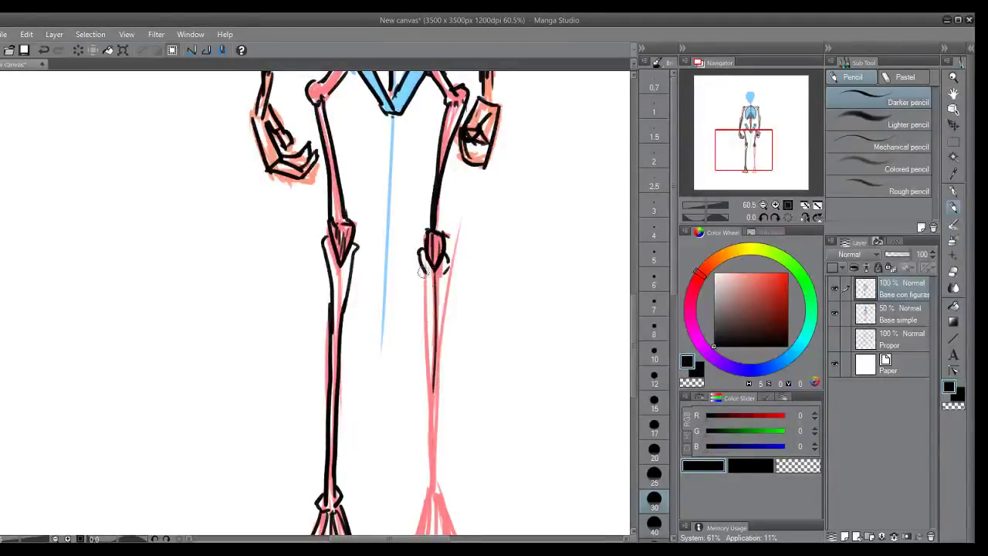
mouse_move(422, 266)
left_mouse_down()
mouse_move(434, 437)
mouse_move(444, 319)
mouse_move(428, 448)
left_mouse_up()
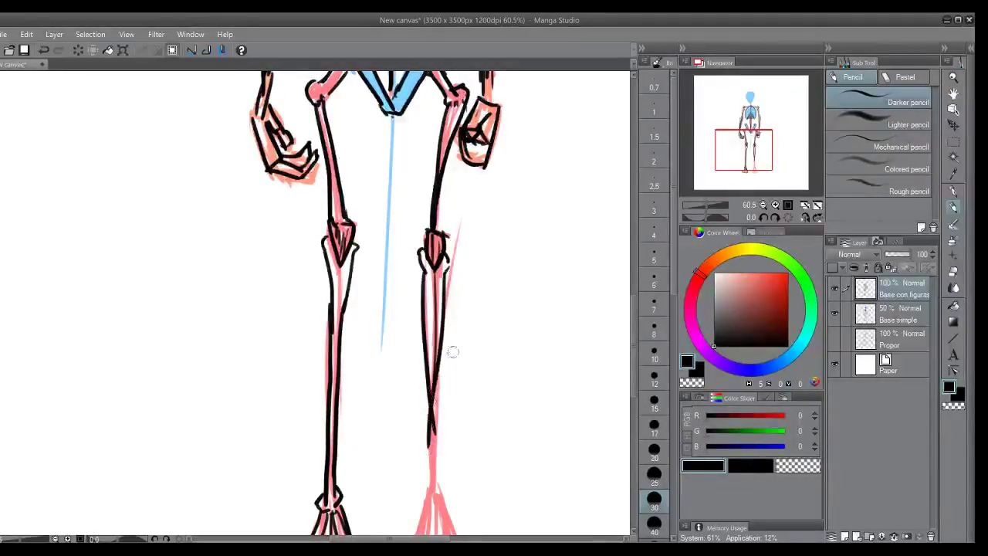
left_click(741, 159)
mouse_move(471, 319)
left_mouse_down()
mouse_move(457, 396)
mouse_move(482, 395)
left_mouse_up()
key("ctrl+z")
key("ctrl+z")
left_click_drag(464, 395, 472, 317)
- Outline the flared foot of the figure's left leg and add the bone lines inside it
mouse_move(470, 395)
left_mouse_down()
mouse_move(438, 463)
mouse_move(499, 458)
left_mouse_up()
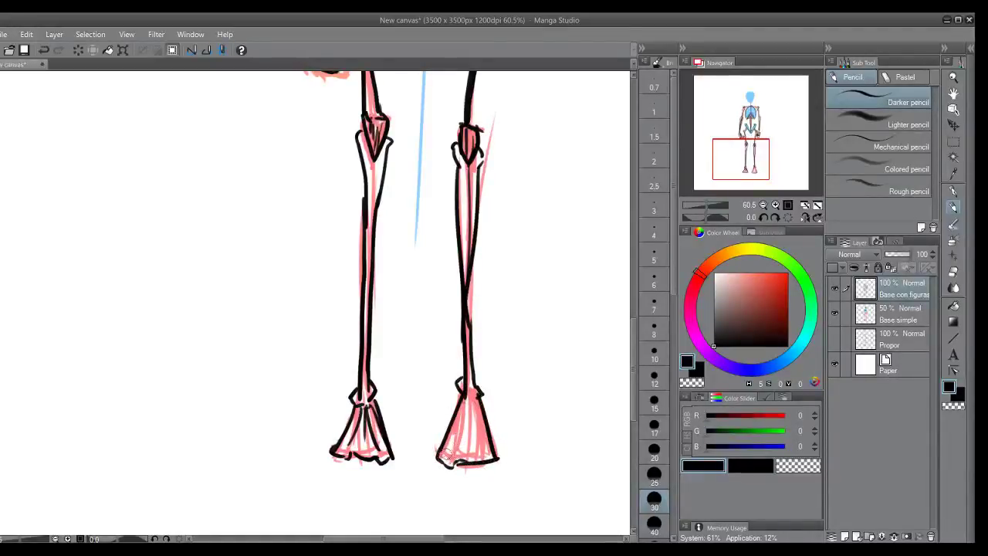
left_click_drag(446, 456, 467, 403)
left_click_drag(457, 454, 475, 405)
left_click_drag(487, 452, 479, 405)
left_click_drag(750, 155, 754, 118)
mouse_move(352, 348)
left_mouse_down()
mouse_move(396, 352)
mouse_move(385, 344)
mouse_move(389, 372)
left_mouse_up()
key("ctrl+z")
key("ctrl+z")
key("ctrl+z")
key("ctrl+z")
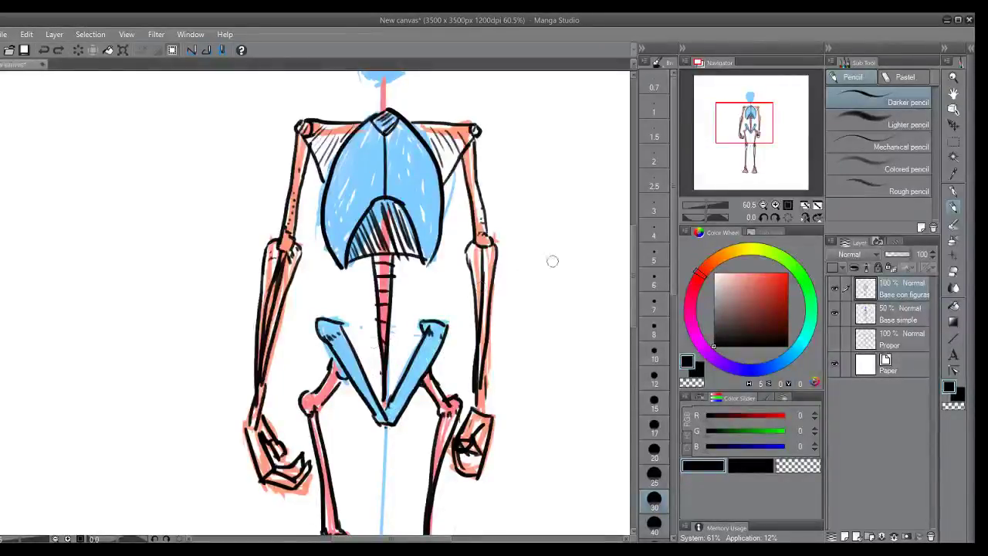
- Draw a broken horizontal guideline and a broken vertical centre line in black across the blue head
left_click_drag(741, 134, 747, 117)
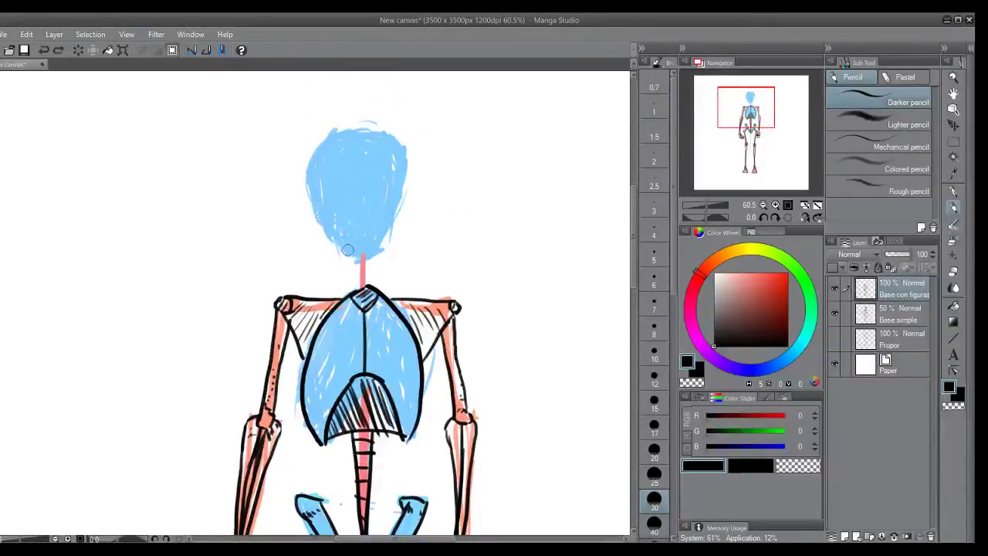
left_click_drag(348, 257, 371, 257)
key("ctrl+z")
left_click_drag(311, 198, 388, 193)
key("ctrl+z")
key("ctrl+z")
left_click_drag(311, 195, 399, 197)
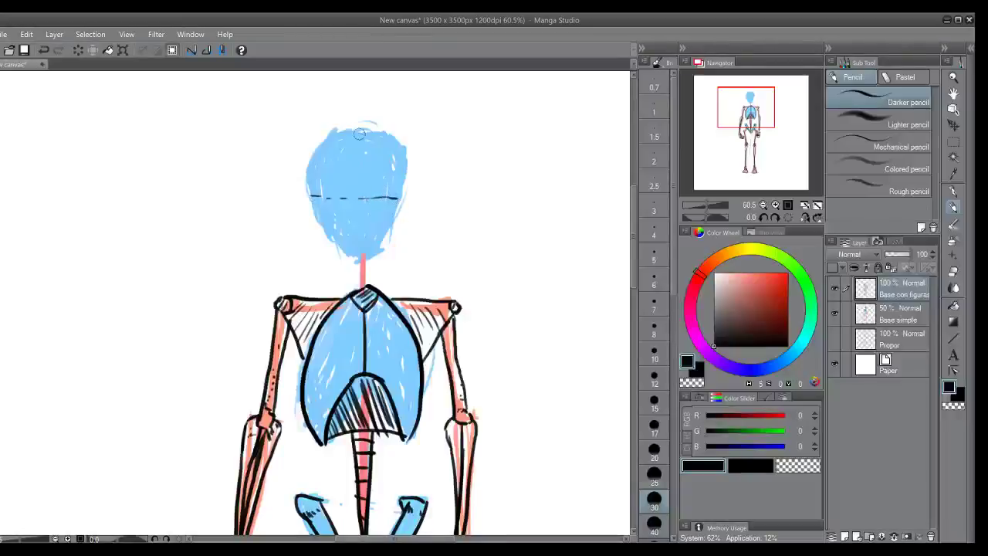
left_click_drag(357, 163, 358, 246)
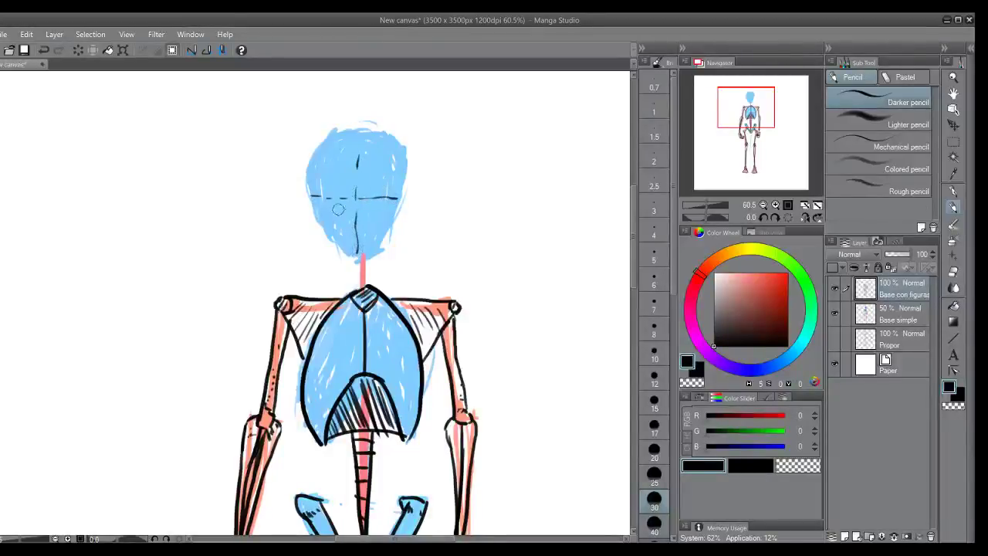
left_click_drag(314, 196, 316, 227)
key("ctrl+z")
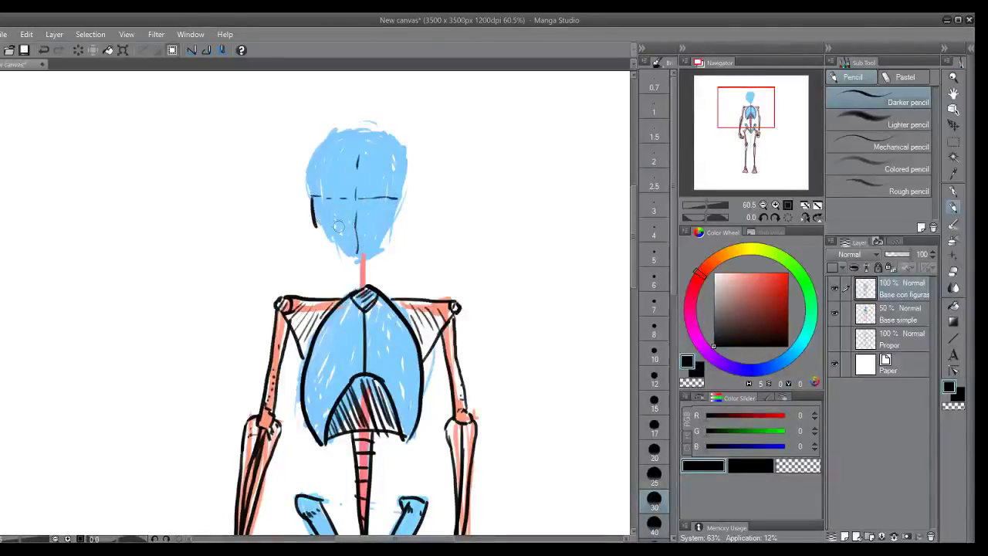
key("ctrl+z")
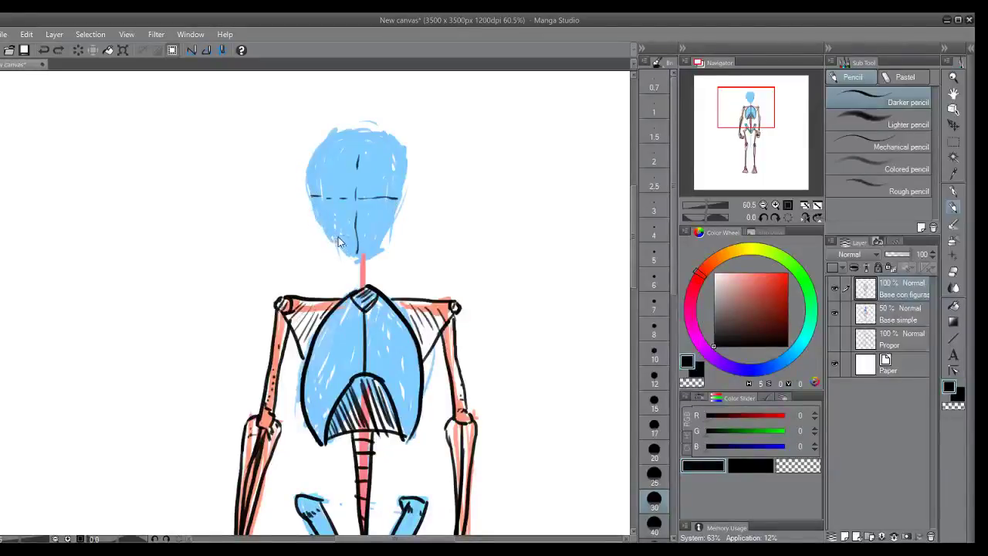
left_click_drag(310, 193, 313, 232)
key("ctrl+z")
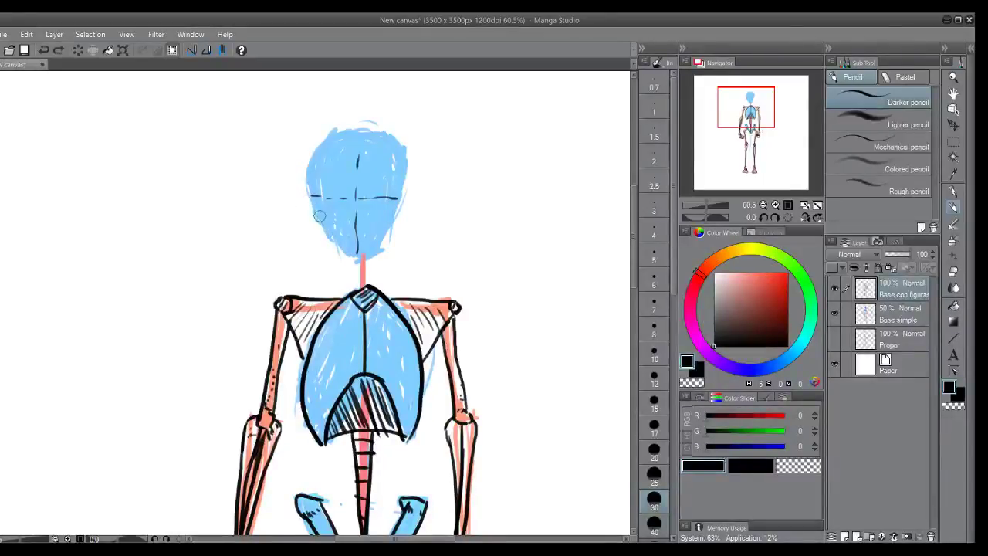
- Draw the skull's cheek sides, cheekbones, lower jaw outline and a row of teeth in black over the blue head
mouse_move(312, 197)
left_mouse_down()
mouse_move(319, 230)
mouse_move(315, 212)
mouse_move(321, 229)
mouse_move(342, 237)
left_mouse_up()
key("ctrl+z")
mouse_move(399, 203)
left_mouse_down()
mouse_move(384, 233)
mouse_move(366, 238)
mouse_move(382, 233)
left_mouse_up()
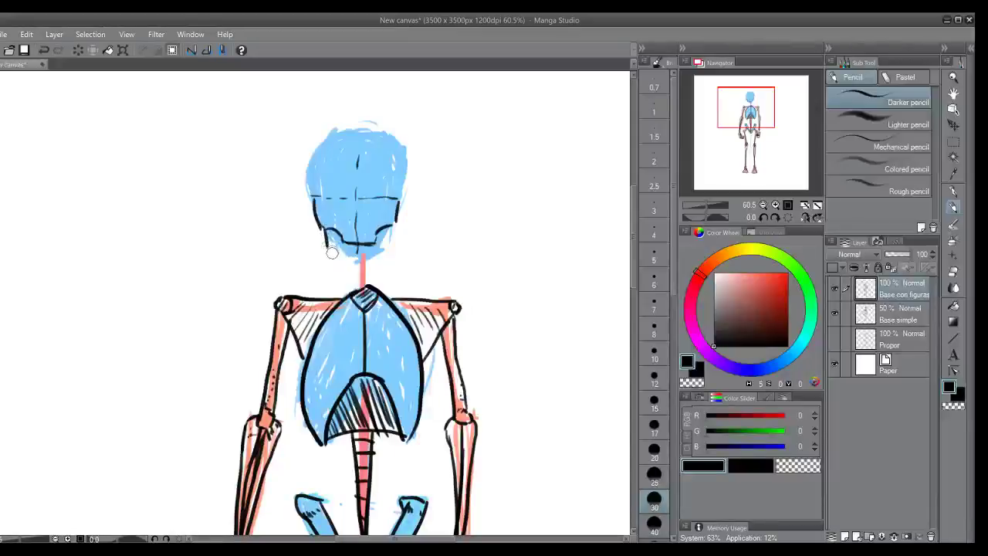
left_click_drag(389, 225, 390, 251)
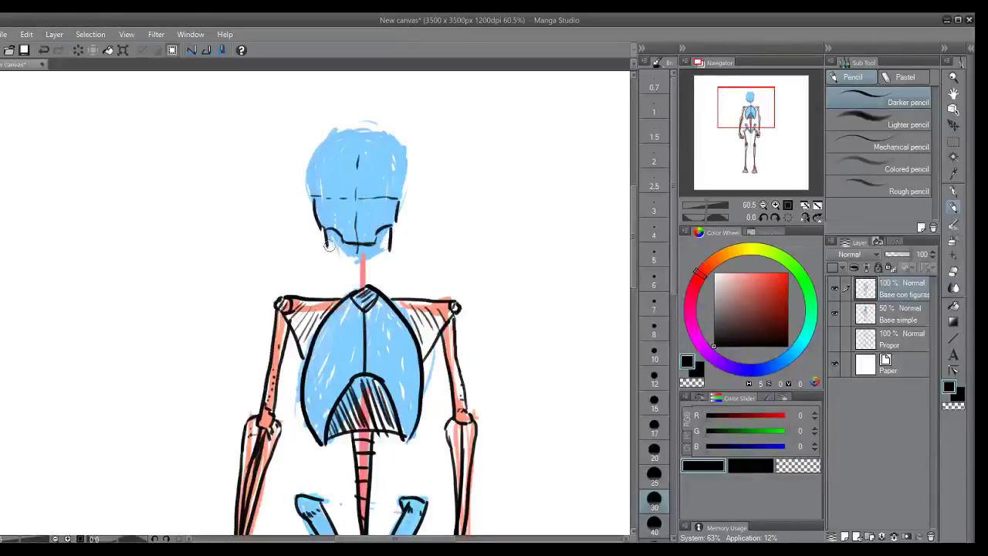
mouse_move(326, 246)
left_mouse_down()
mouse_move(374, 267)
mouse_move(389, 253)
mouse_move(378, 264)
mouse_move(338, 252)
mouse_move(386, 246)
mouse_move(375, 245)
left_mouse_up()
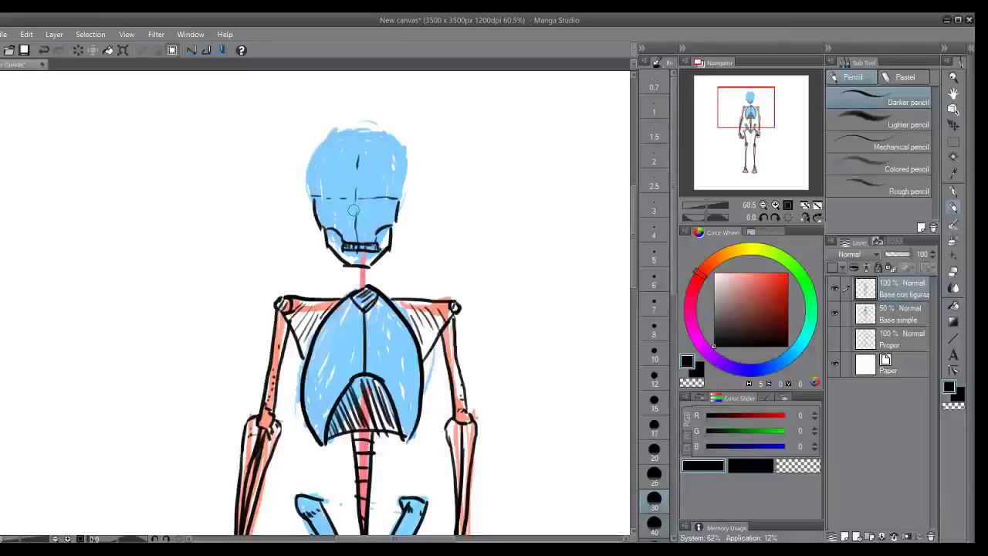
- Outline both eye sockets with arched brow ridges on the horizontal guideline of the skull
mouse_move(349, 200)
left_mouse_down()
mouse_move(319, 193)
mouse_move(328, 208)
left_mouse_up()
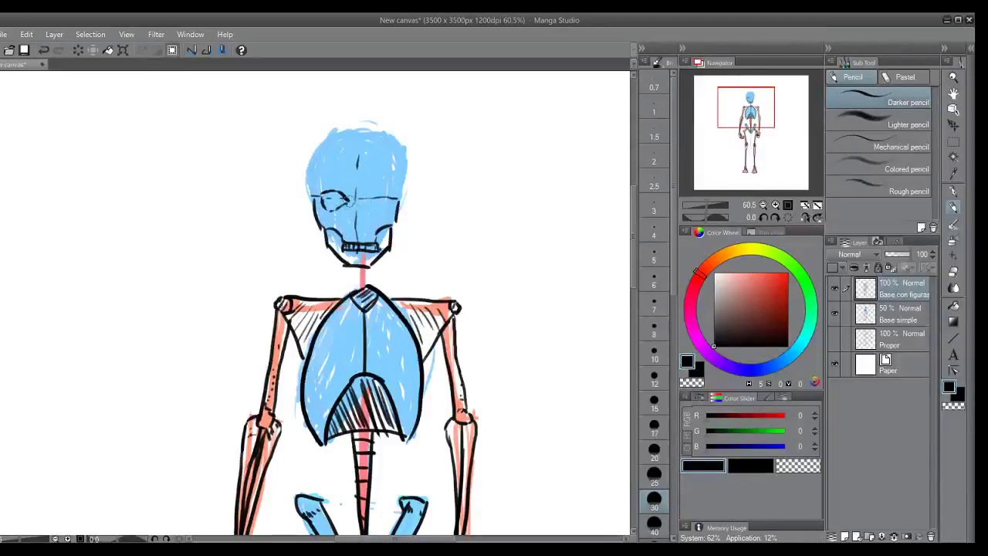
key("ctrl+z")
mouse_move(346, 190)
left_mouse_down()
mouse_move(330, 183)
mouse_move(349, 193)
mouse_move(329, 188)
mouse_move(335, 212)
mouse_move(365, 194)
mouse_move(384, 199)
left_mouse_up()
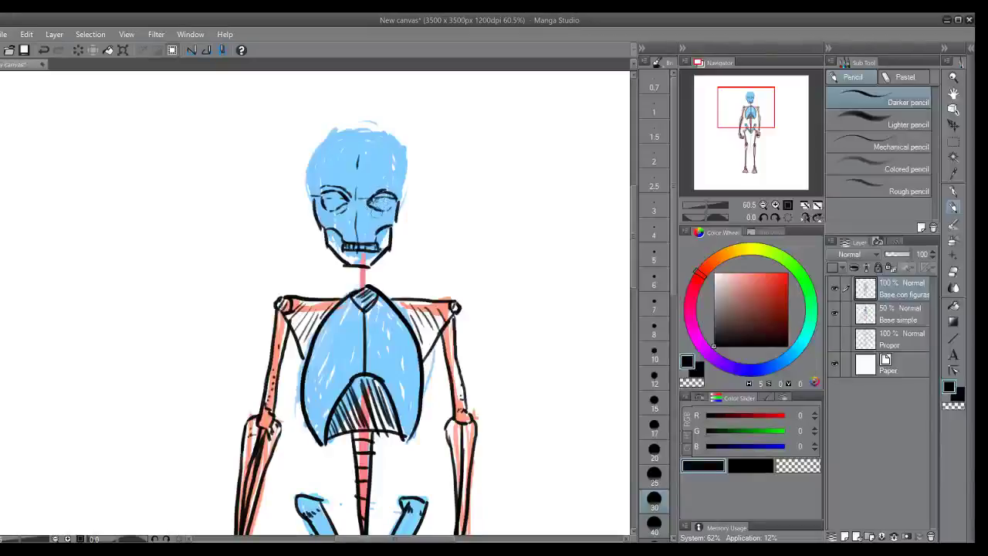
key("ctrl+z")
key("ctrl+z")
key("ctrl+z")
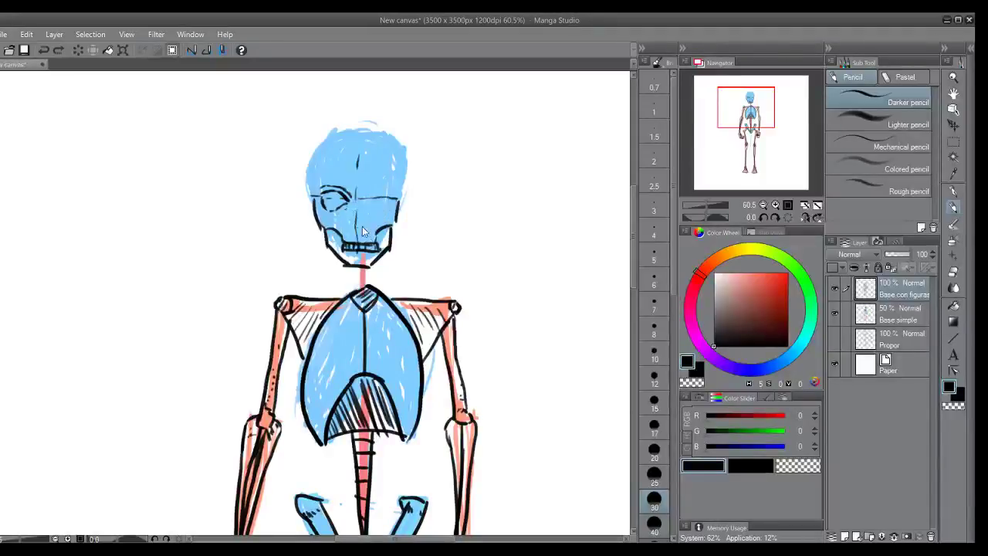
left_click_drag(369, 199, 371, 197)
key("ctrl+z")
mouse_move(379, 198)
left_mouse_down()
mouse_move(363, 193)
mouse_move(390, 189)
left_mouse_up()
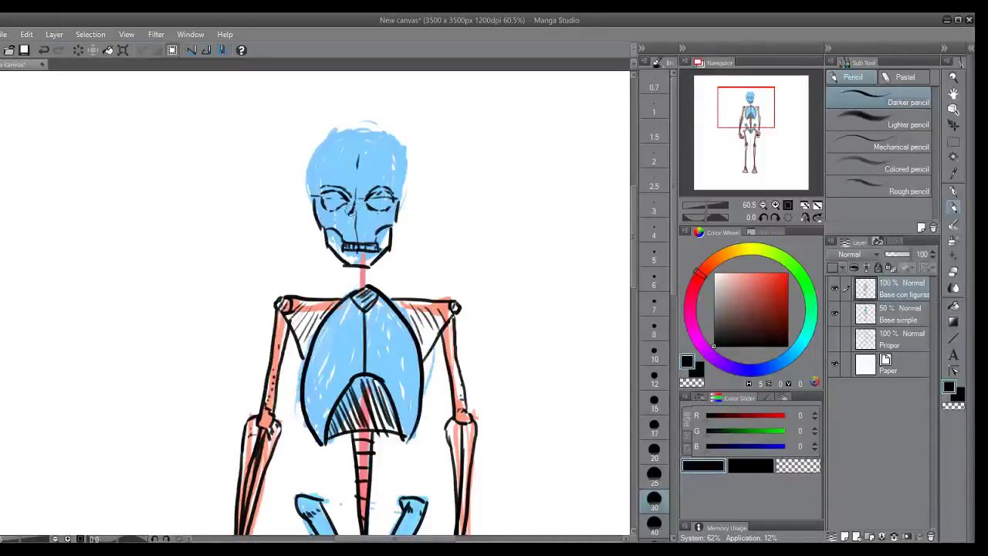
- Draw a dark triangular nasal opening on the centre line and shade both eye sockets with black hatching
left_click_drag(358, 205, 358, 216)
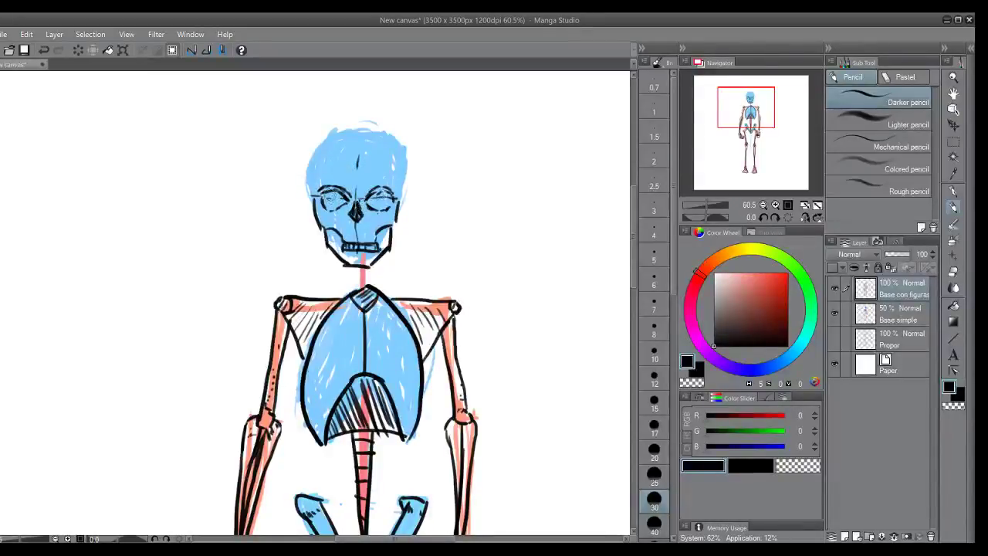
mouse_move(332, 199)
left_mouse_down()
mouse_move(388, 202)
mouse_move(327, 200)
mouse_move(316, 191)
mouse_move(319, 170)
mouse_move(315, 178)
left_mouse_up()
key("ctrl+z")
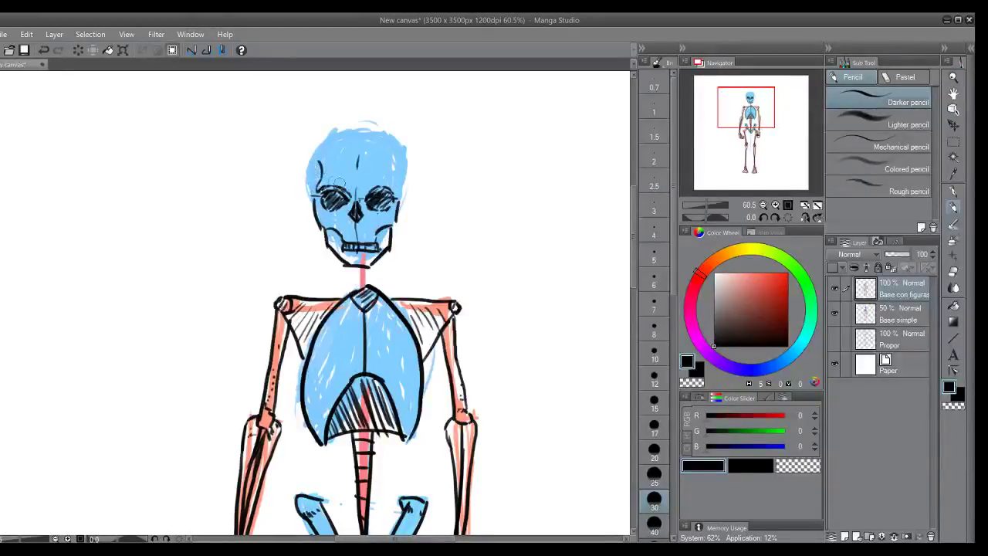
- Draw the curved temple lines on both sides and outline the cranium around the top of the blue head
left_click_drag(392, 193, 399, 164)
left_click_drag(313, 193, 313, 151)
key("ctrl+z")
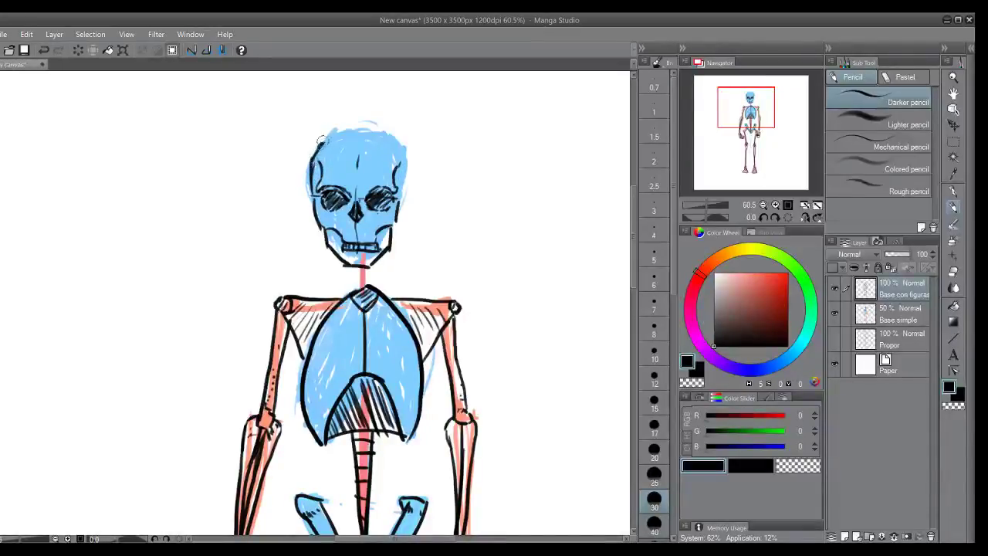
mouse_move(395, 207)
left_mouse_down()
mouse_move(400, 150)
mouse_move(331, 133)
mouse_move(396, 139)
left_mouse_up()
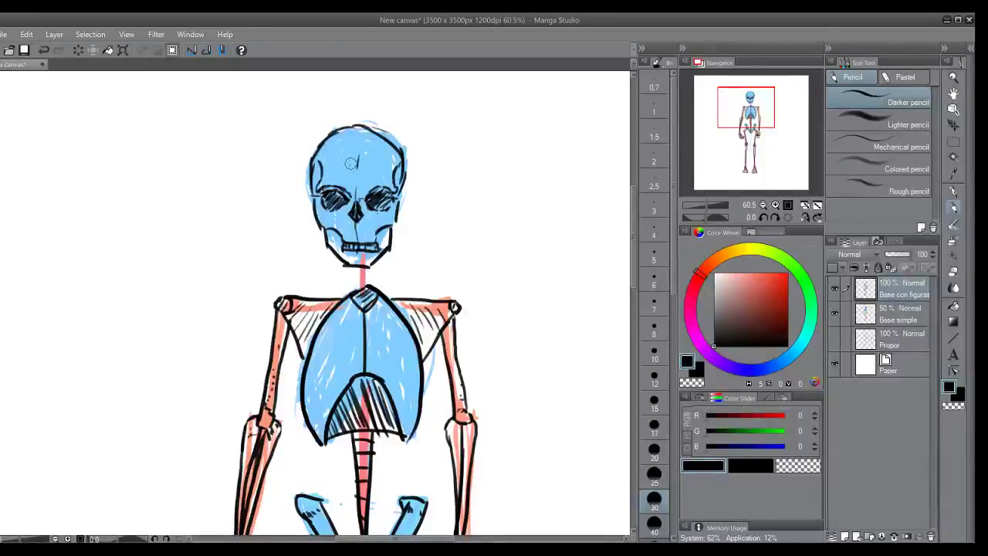
- Sketch short forehead lines above the brows on both sides of the skull's centre line
key("ctrl+z")
left_click_drag(353, 197, 349, 158)
key("ctrl+z")
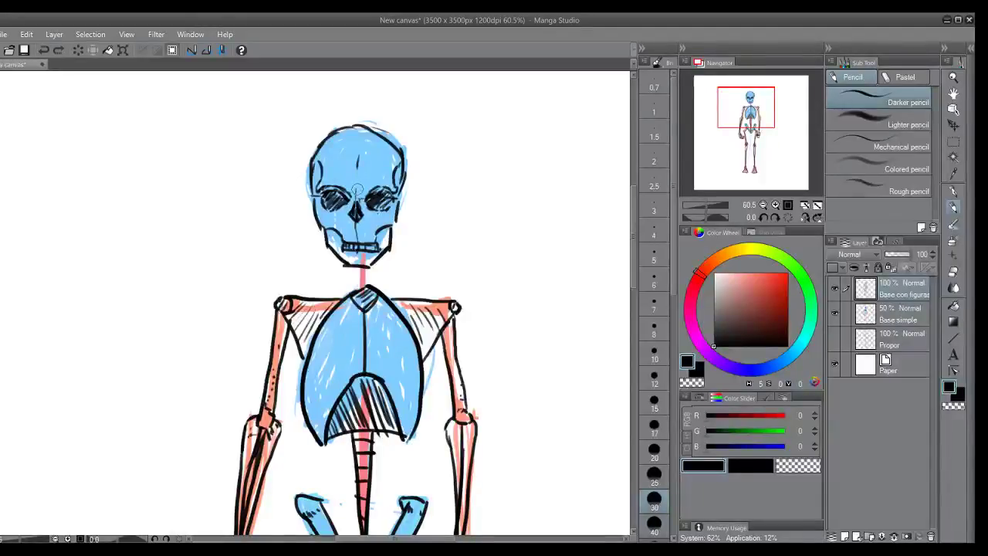
mouse_move(341, 165)
left_mouse_down()
mouse_move(344, 182)
mouse_move(378, 188)
mouse_move(373, 179)
left_mouse_up()
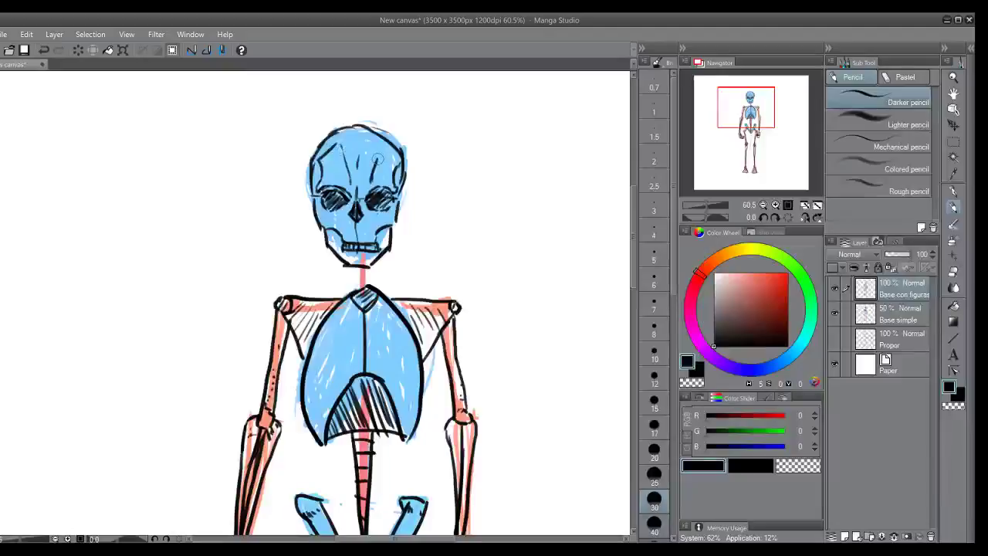
left_click_drag(341, 141, 378, 144)
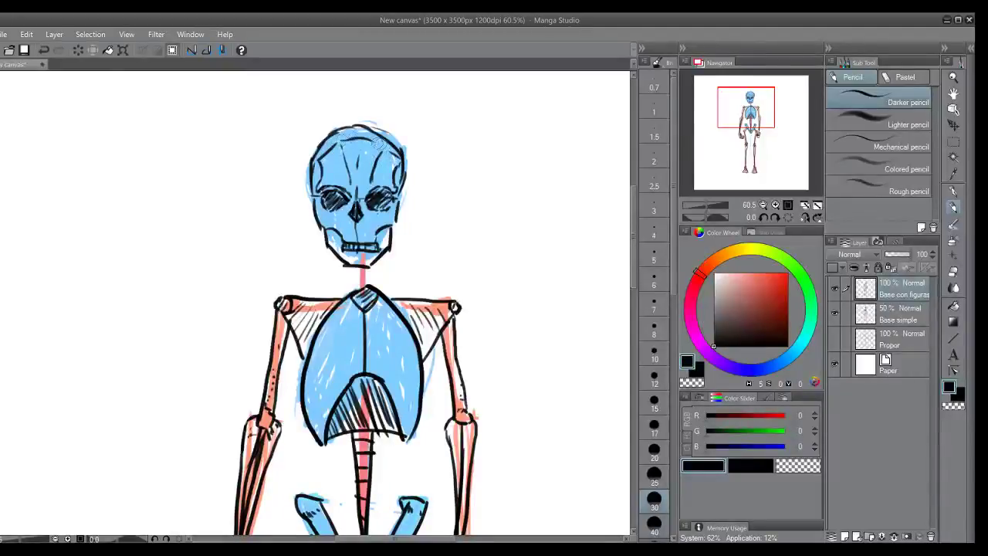
key("ctrl+z")
key("ctrl+z")
key("ctrl+z")
key("ctrl+z")
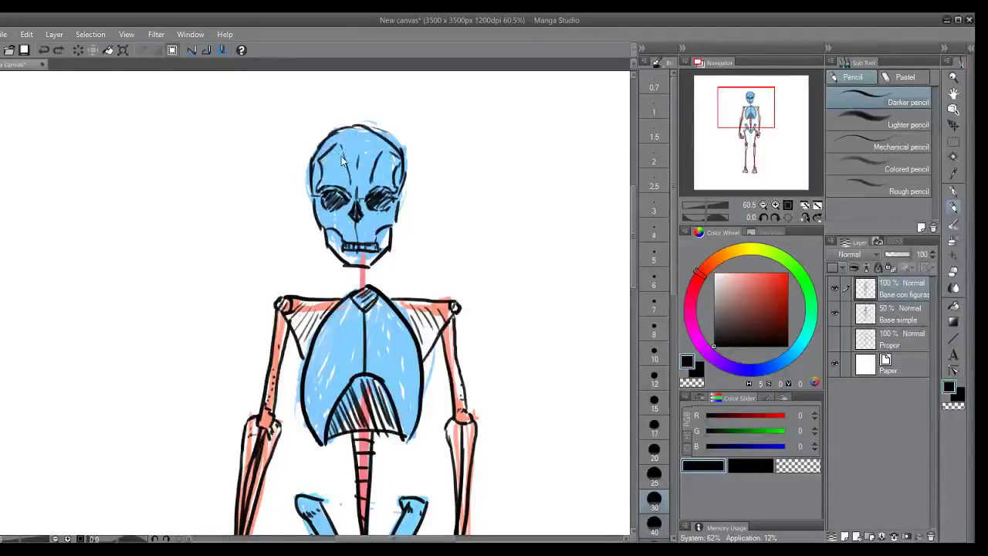
key("ctrl+z")
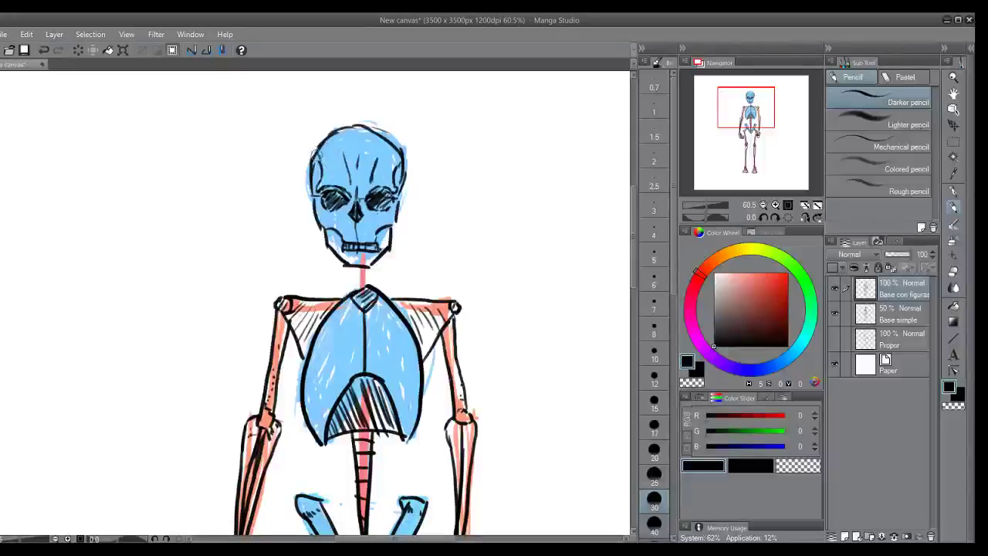
- Extend the two forehead lines up to the crown and draw the segmented neck vertebrae between jaw and chest
left_click_drag(345, 153, 335, 134)
left_click_drag(376, 159, 385, 139)
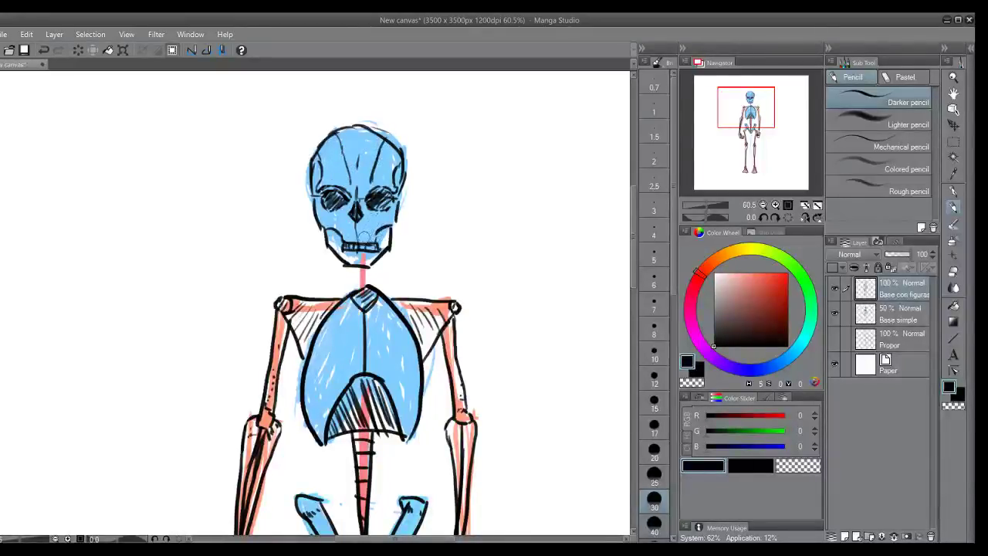
mouse_move(354, 270)
left_mouse_down()
mouse_move(355, 292)
mouse_move(369, 290)
mouse_move(367, 271)
mouse_move(367, 283)
left_mouse_up()
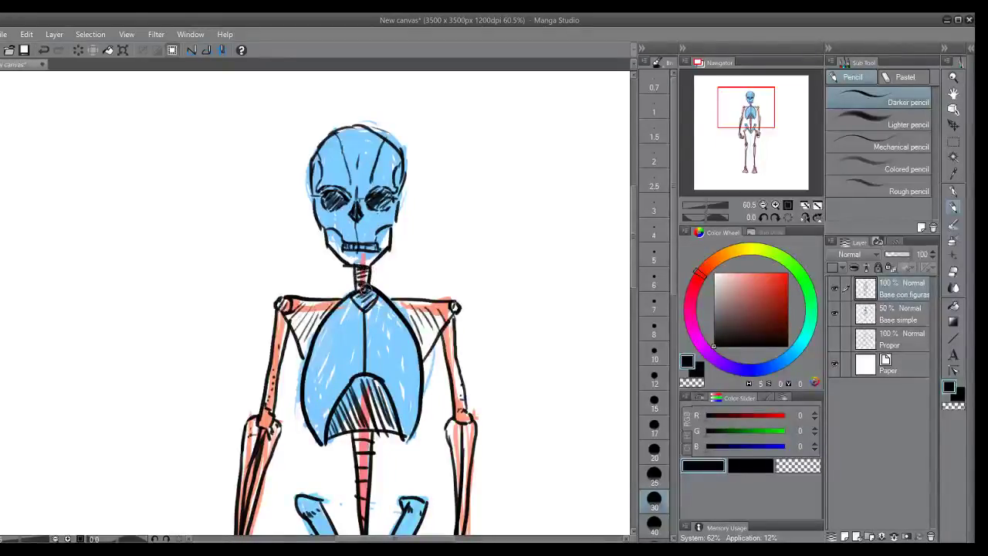
- Handwrite the note "Bien..." in black in the empty area beside the full figure
left_click(763, 204)
left_click(762, 205)
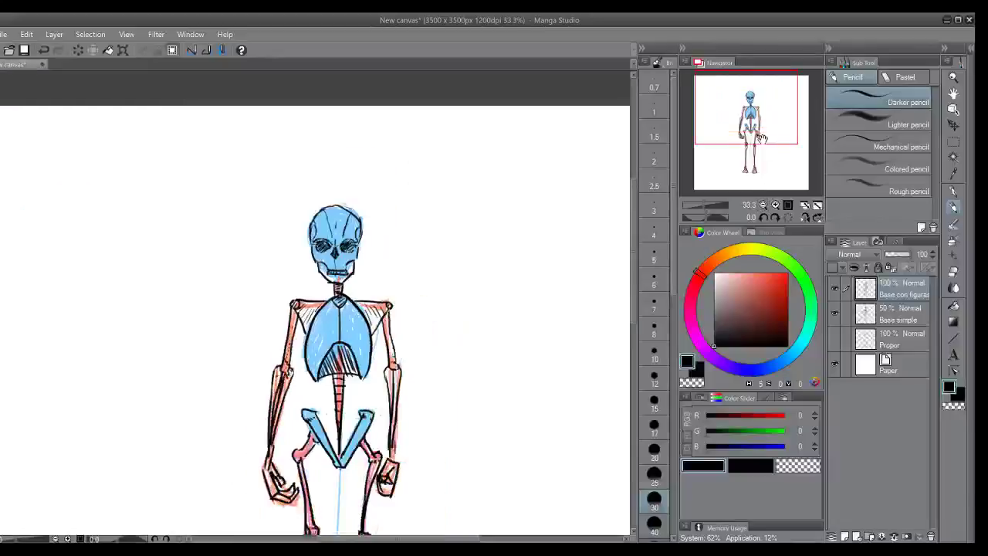
mouse_move(759, 137)
left_mouse_down()
mouse_move(756, 160)
mouse_move(744, 132)
left_mouse_up()
left_click(762, 205)
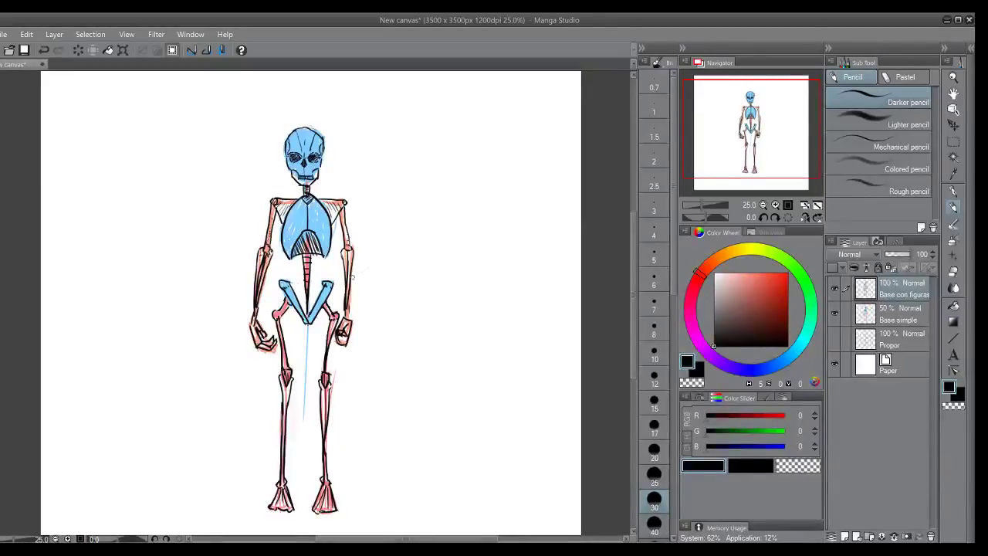
key("ctrl+z")
left_click_drag(415, 270, 421, 295)
mouse_move(436, 278)
left_mouse_down()
mouse_move(470, 287)
mouse_move(462, 278)
mouse_move(511, 310)
left_mouse_up()
left_click(500, 307)
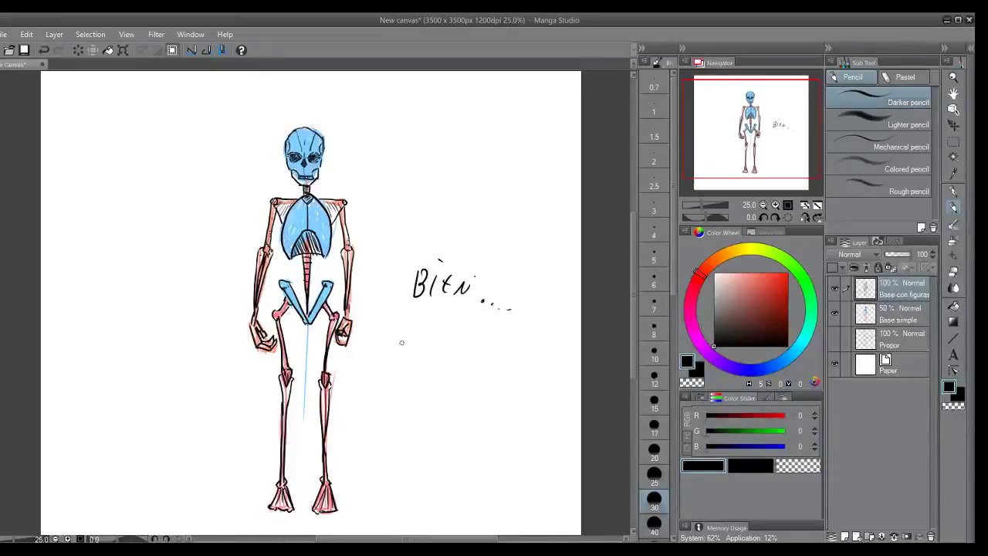
- Undo all strokes of the handwritten "Bien..." note
key("ctrl+z")
key("ctrl+z")
key("ctrl+z")
key("ctrl+z")
key("ctrl+z")
key("ctrl+z")
key("ctrl+z")
key("ctrl+z")
- Handwrite the note "ME QUEDARON PARA EL CULO LAS MAN" in black beside the skeleton
mouse_move(408, 307)
left_mouse_down()
mouse_move(440, 303)
mouse_move(439, 344)
mouse_move(467, 342)
mouse_move(485, 361)
left_mouse_up()
left_click_drag(489, 352, 492, 353)
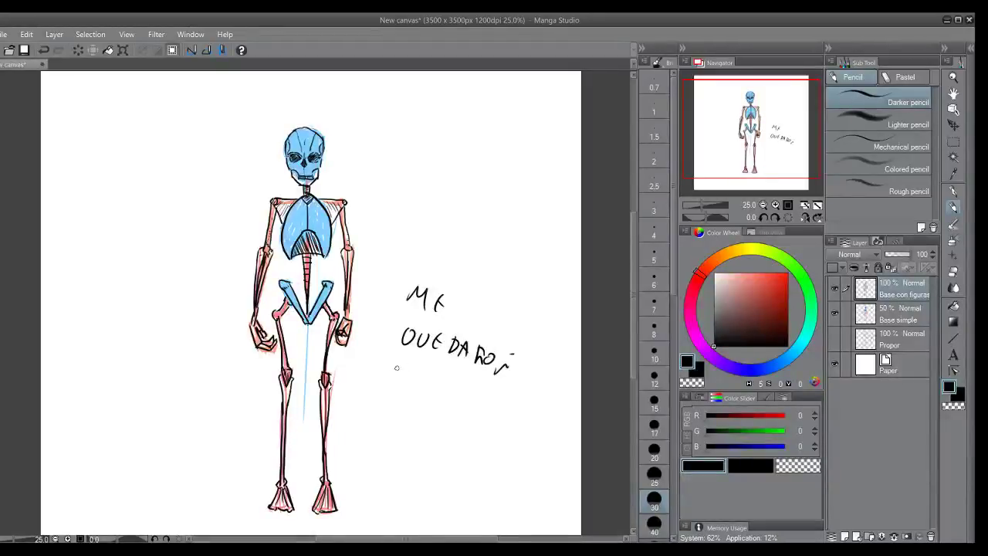
mouse_move(427, 370)
left_mouse_down()
mouse_move(439, 388)
mouse_move(409, 431)
mouse_move(498, 446)
left_mouse_up()
mouse_move(505, 430)
left_mouse_down()
mouse_move(512, 448)
mouse_move(513, 432)
left_mouse_up()
left_click_drag(416, 454, 417, 473)
mouse_move(424, 474)
left_mouse_down()
mouse_move(430, 455)
mouse_move(436, 474)
left_mouse_up()
left_click_drag(425, 466, 433, 466)
mouse_move(447, 458)
left_mouse_down()
mouse_move(440, 473)
mouse_move(505, 485)
left_mouse_up()
left_click_drag(506, 486, 518, 480)
left_click_drag(524, 491, 537, 487)
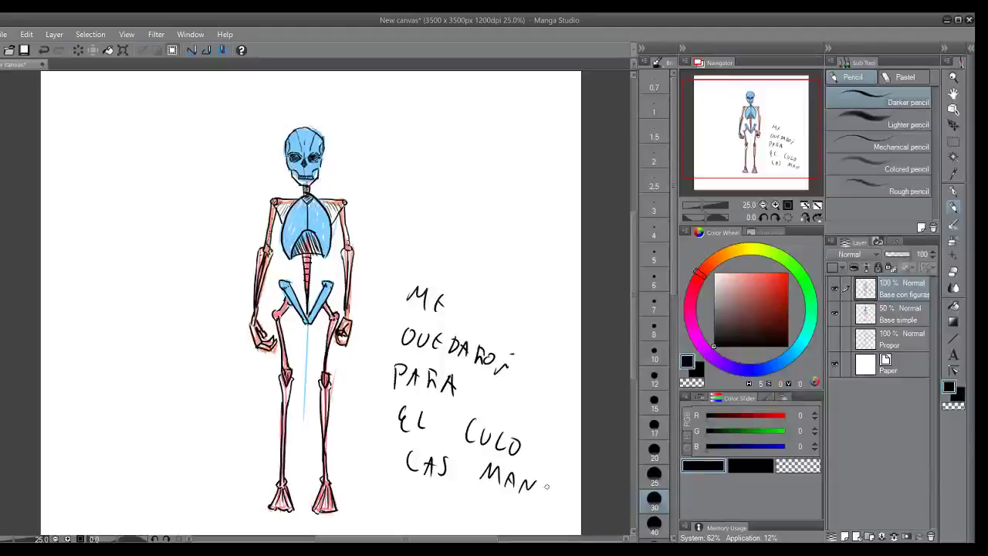
- Undo all strokes of the handwritten note about the hands
key("ctrl+z")
key("ctrl+z")
key("ctrl+z")
key("ctrl+z")
key("ctrl+z")
key("ctrl+z")
key("ctrl+z")
key("ctrl+z")
key("ctrl+z")
key("ctrl+z")
key("ctrl+z")
key("ctrl+z")
key("ctrl+z")
key("ctrl+z")
key("ctrl+z")
key("ctrl+z")
key("ctrl+z")
key("ctrl+z")
key("ctrl+z")
key("ctrl+z")
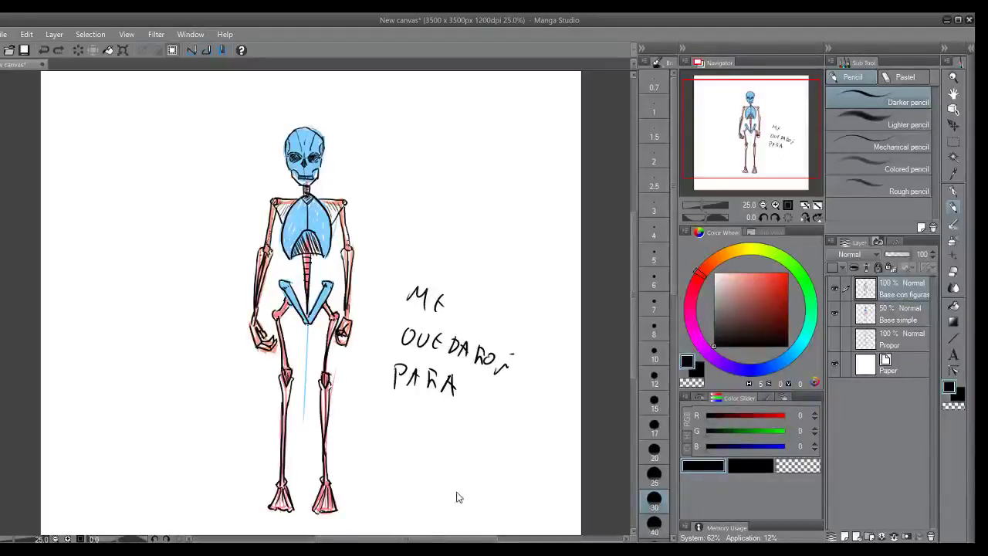
- Handwrite the note "PERO ES POR PAJA :" in black beside the skeleton
left_click_drag(426, 283, 425, 307)
mouse_move(425, 283)
left_mouse_down()
mouse_move(428, 296)
mouse_move(448, 294)
left_mouse_up()
left_click_drag(455, 291, 421, 350)
mouse_move(429, 338)
left_mouse_down()
mouse_move(431, 353)
mouse_move(399, 400)
mouse_move(405, 390)
left_mouse_up()
left_click_drag(418, 400, 424, 384)
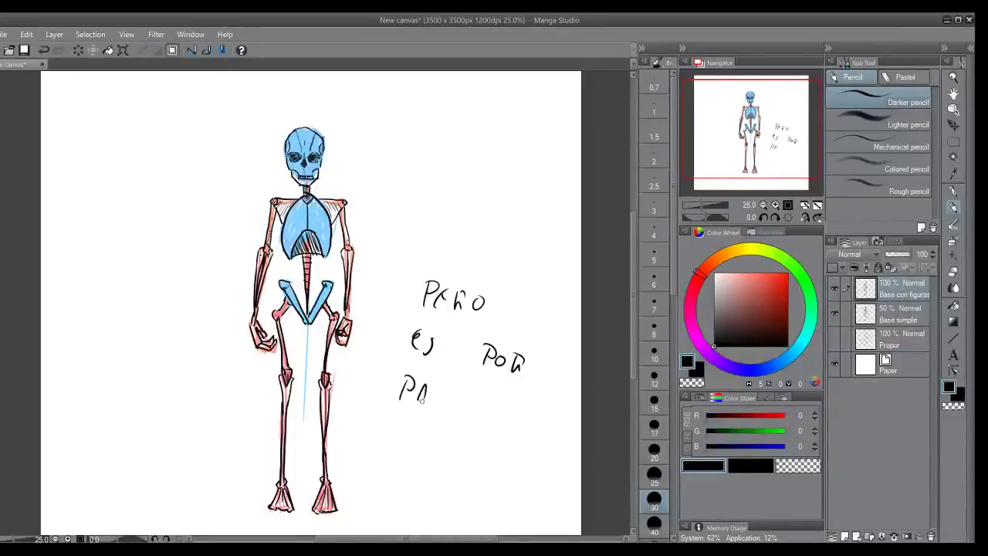
left_click(514, 409)
left_click(512, 420)
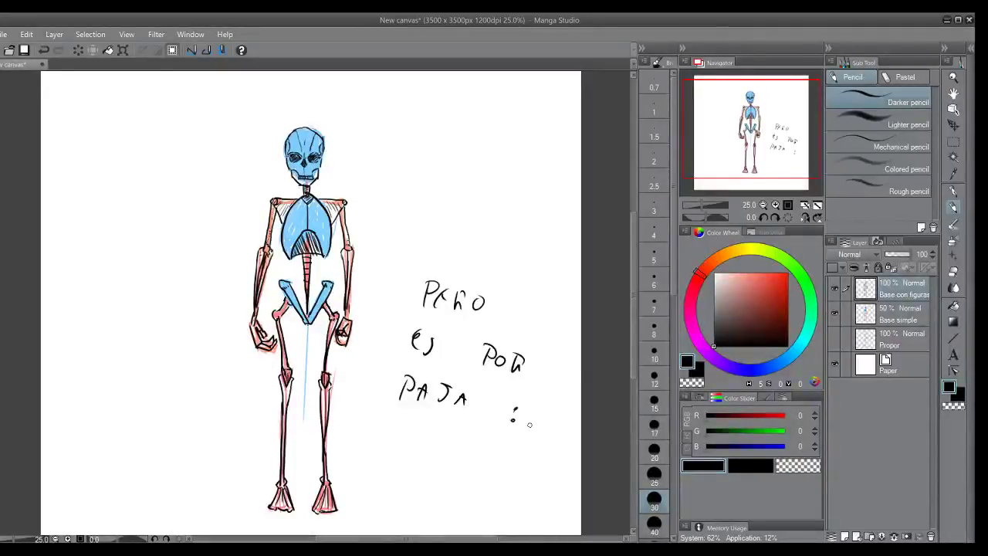
left_click_drag(526, 410, 526, 422)
- Undo all strokes of the "PERO ES POR PAJA" note
key("ctrl+z")
key("ctrl+z")
key("ctrl+z")
key("ctrl+z")
key("ctrl+z")
key("ctrl+z")
key("ctrl+z")
key("ctrl+z")
key("ctrl+z")
key("ctrl+z")
key("ctrl+z")
key("ctrl+z")
key("ctrl+z")
key("ctrl+z")
key("ctrl+z")
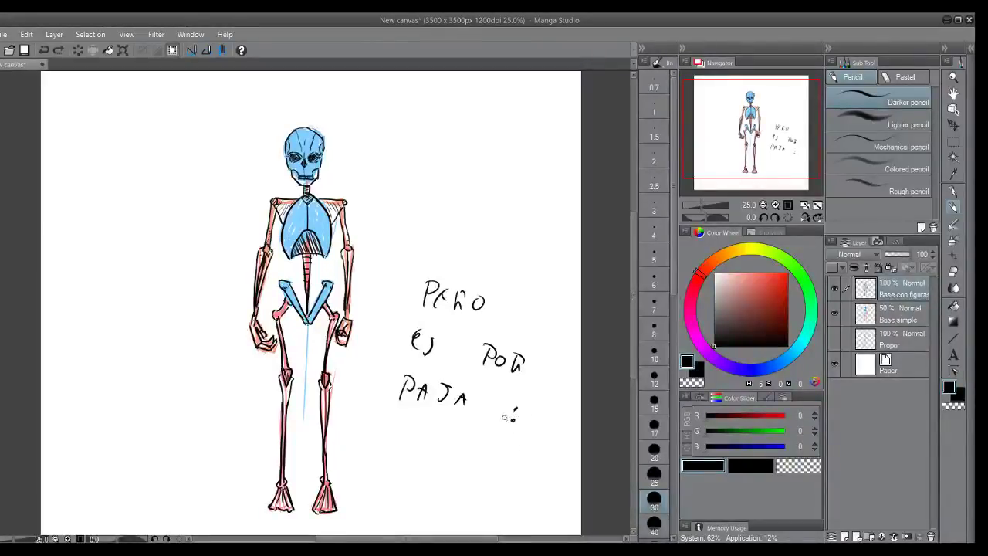
key("ctrl+z")
key("ctrl+z")
key("ctrl+z")
key("ctrl+z")
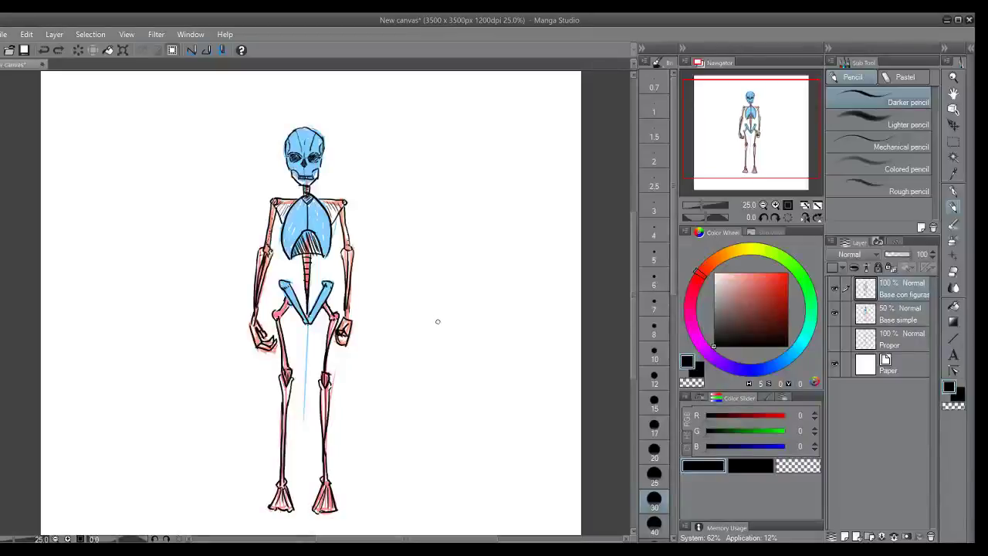
- Handwrite the note "SE QUE PUEDO MEJORARLO" in black beside the skeleton
left_click_drag(429, 324, 419, 345)
mouse_move(433, 340)
left_mouse_down()
mouse_move(446, 333)
mouse_move(444, 344)
left_mouse_up()
mouse_move(398, 376)
left_mouse_down()
mouse_move(393, 386)
mouse_move(398, 376)
left_mouse_up()
left_click_drag(418, 384, 495, 421)
mouse_move(496, 403)
left_mouse_down()
mouse_move(498, 414)
mouse_move(518, 411)
left_mouse_up()
left_click_drag(530, 412, 528, 425)
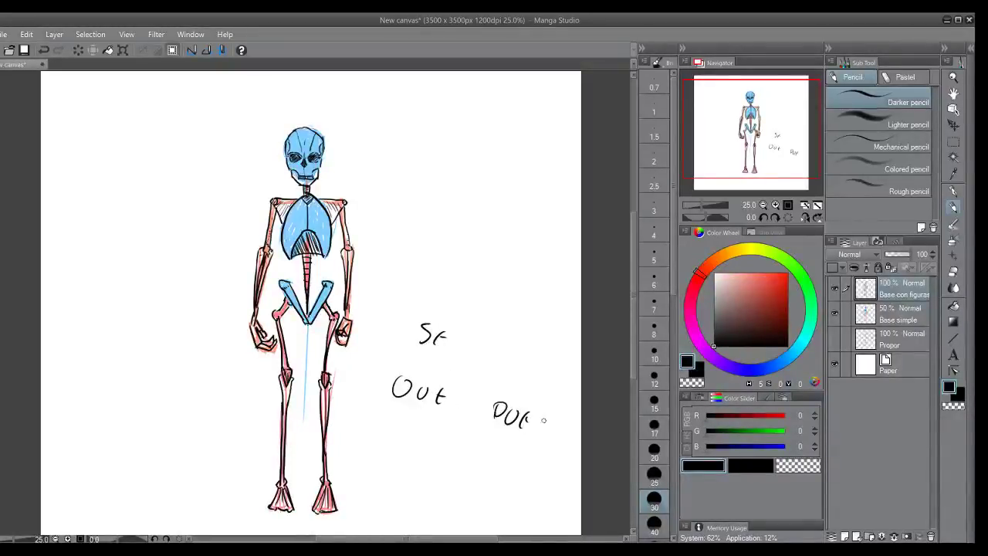
left_click_drag(393, 427, 388, 441)
mouse_move(392, 424)
left_mouse_down()
mouse_move(407, 440)
mouse_move(499, 470)
left_mouse_up()
left_click_drag(512, 457, 510, 457)
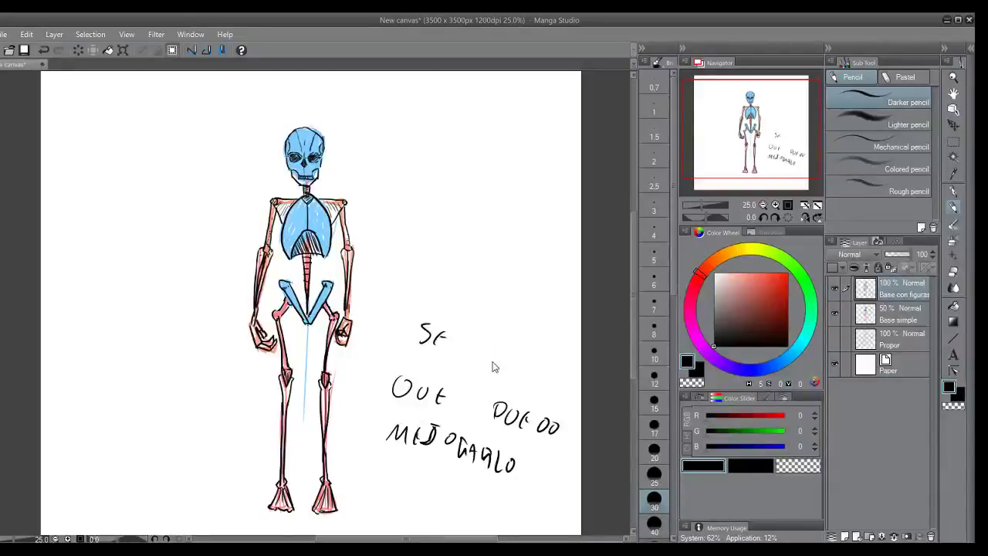
- Undo all strokes of the "SE QUE PUEDO MEJORARLO" note
key("ctrl+z")
key("ctrl+z")
key("ctrl+z")
key("ctrl+z")
key("ctrl+z")
key("ctrl+z")
key("ctrl+z")
key("ctrl+z")
key("ctrl+z")
key("ctrl+z")
key("ctrl+z")
key("ctrl+z")
key("ctrl+z")
key("ctrl+z")
key("ctrl+z")
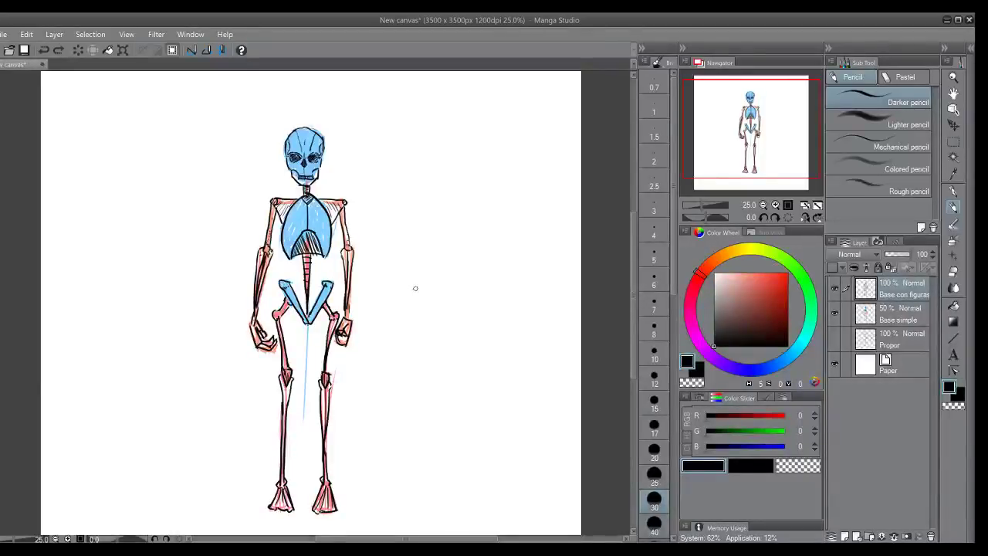
- Handwrite the note "PROSEGUIRÉ LUEGO" in black on two lines beside the skeleton
left_click_drag(426, 315, 553, 380)
left_click_drag(554, 367, 563, 382)
left_click(545, 336)
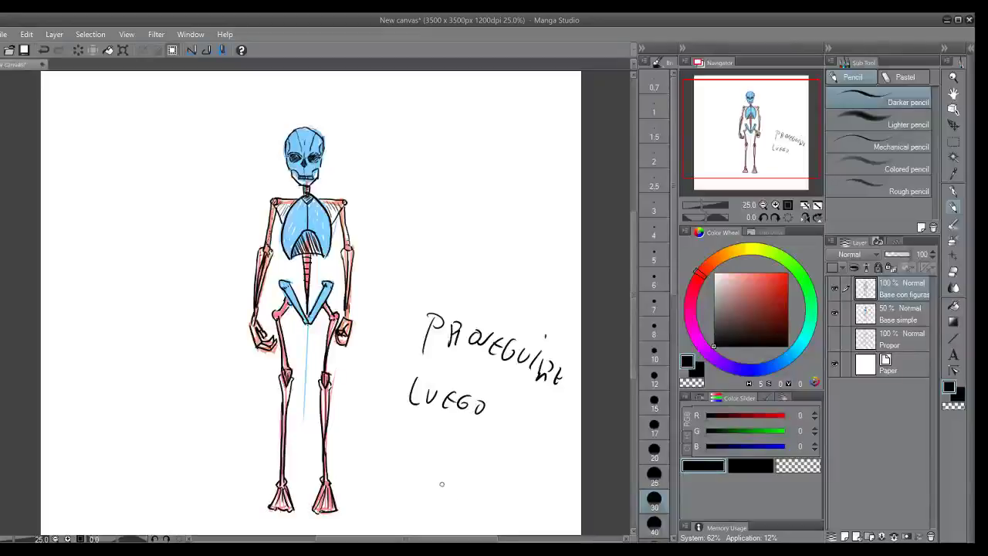
- Undo all strokes of the "PROSEGUIRÉ LUEGO" note
key("ctrl+z")
key("ctrl+z")
key("ctrl+z")
key("ctrl+z")
key("ctrl+z")
key("ctrl+z")
key("ctrl+z")
key("ctrl+z")
key("ctrl+z")
key("ctrl+z")
key("ctrl+z")
key("ctrl+z")
- Handwrite a note beginning "HACE 1 MÉS QUE NO" in black over several lines beside the skeleton
left_click_drag(414, 298, 409, 320)
mouse_move(422, 298)
left_mouse_down()
mouse_move(422, 320)
mouse_move(465, 325)
left_mouse_up()
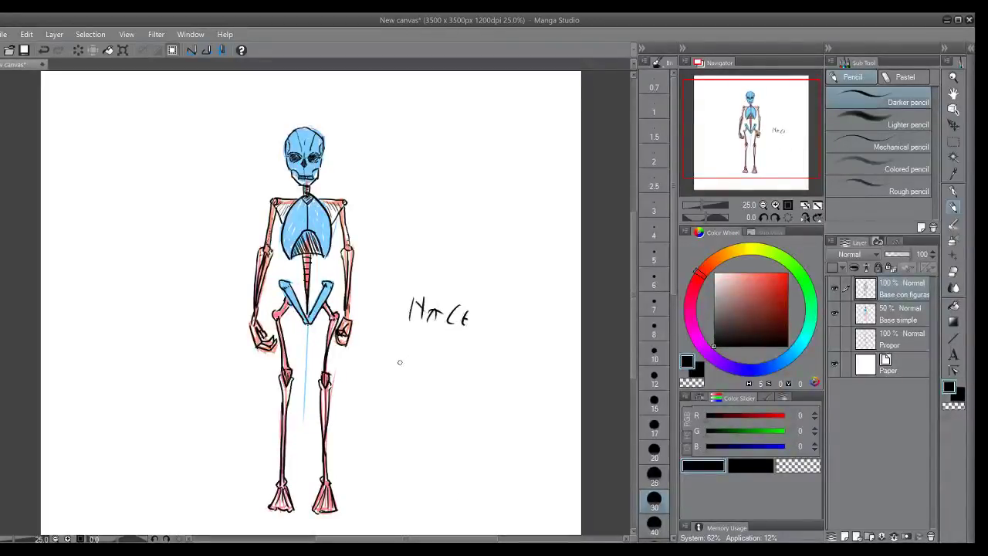
mouse_move(400, 356)
left_mouse_down()
mouse_move(438, 375)
mouse_move(463, 378)
left_mouse_up()
mouse_move(476, 372)
left_mouse_down()
mouse_move(479, 381)
mouse_move(498, 372)
left_mouse_up()
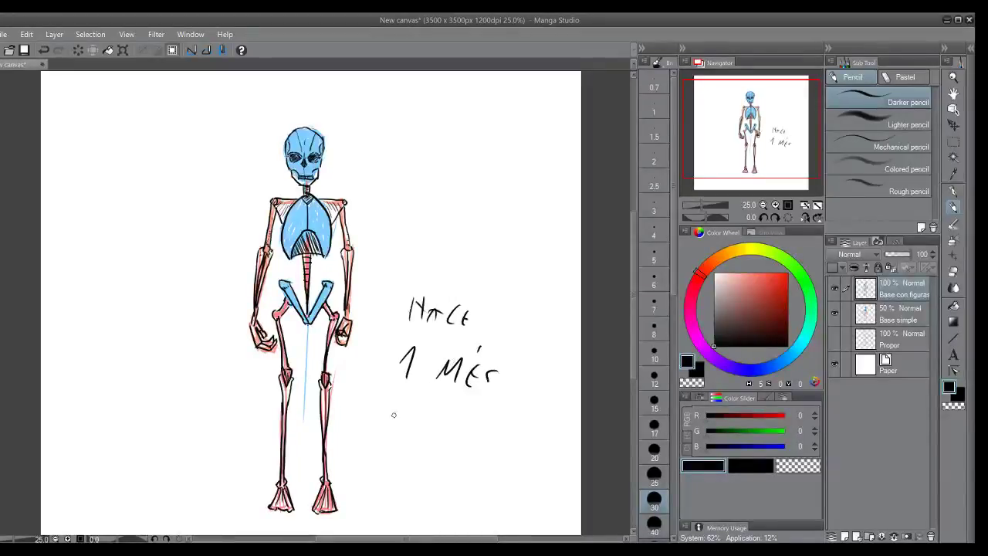
left_click_drag(398, 405, 426, 409)
left_click_drag(436, 431, 449, 412)
left_click_drag(488, 448, 501, 431)
left_click_drag(515, 434, 515, 435)
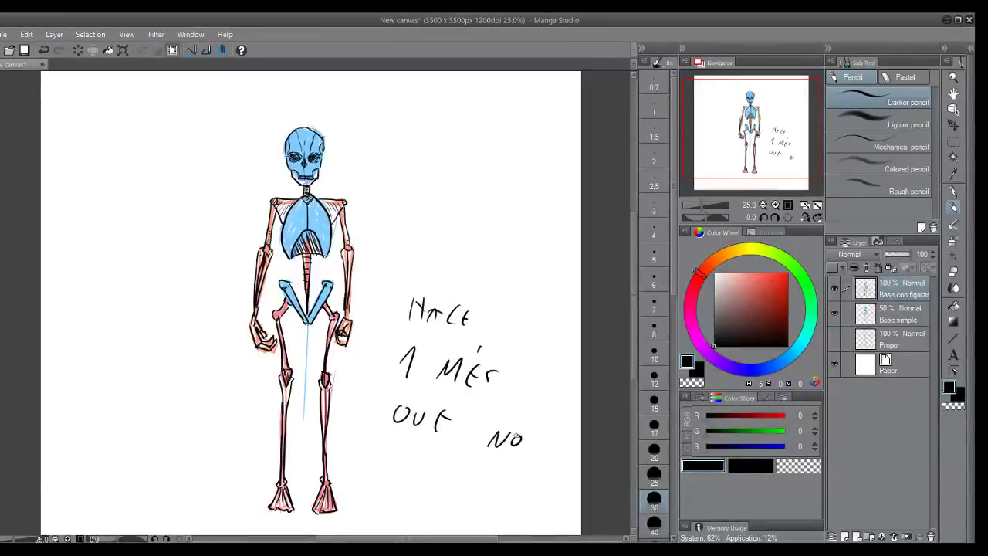
mouse_move(382, 446)
left_mouse_down()
mouse_move(386, 467)
mouse_move(399, 471)
left_mouse_up()
mouse_move(412, 453)
left_mouse_down()
mouse_move(416, 466)
mouse_move(451, 465)
left_mouse_up()
left_click_drag(456, 460, 457, 461)
- Undo all strokes of the "HACE 1 MÉS QUE NO" note
key("ctrl+z")
key("ctrl+z")
key("ctrl+z")
key("ctrl+z")
key("ctrl+z")
key("ctrl+z")
key("ctrl+z")
key("ctrl+z")
key("ctrl+z")
key("ctrl+z")
key("ctrl+z")
key("ctrl+z")
key("ctrl+z")
key("ctrl+z")
key("ctrl+z")
key("ctrl+z")
key("ctrl+z")
key("ctrl+z")
key("ctrl+z")
key("ctrl+z")
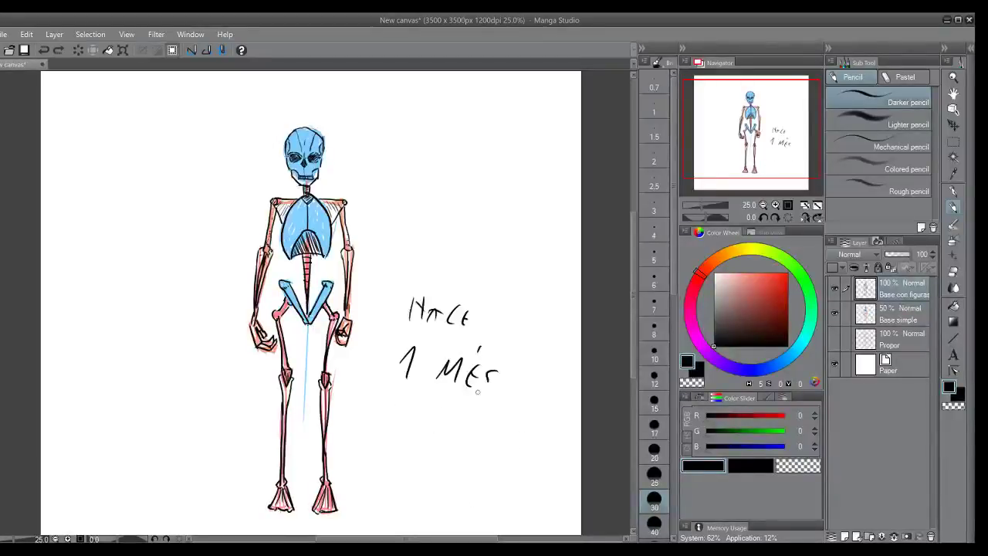
- Handwrite the note "Y TENGO QUE PONERME EN FORMA!" in black beside the skeleton, with a small simple face beneath it
mouse_move(423, 289)
left_mouse_down()
mouse_move(407, 314)
mouse_move(418, 299)
mouse_move(488, 305)
left_mouse_up()
left_click_drag(478, 305, 476, 326)
mouse_move(484, 318)
left_mouse_down()
mouse_move(499, 307)
mouse_move(527, 334)
mouse_move(549, 320)
left_mouse_up()
left_click_drag(397, 346, 398, 350)
mouse_move(412, 358)
left_mouse_down()
mouse_move(421, 370)
mouse_move(429, 358)
left_mouse_up()
mouse_move(434, 374)
left_mouse_down()
mouse_move(445, 366)
mouse_move(475, 395)
mouse_move(480, 384)
left_mouse_up()
mouse_move(489, 378)
left_mouse_down()
mouse_move(497, 393)
mouse_move(515, 385)
left_mouse_up()
left_click_drag(519, 386, 552, 403)
left_click_drag(553, 398, 565, 412)
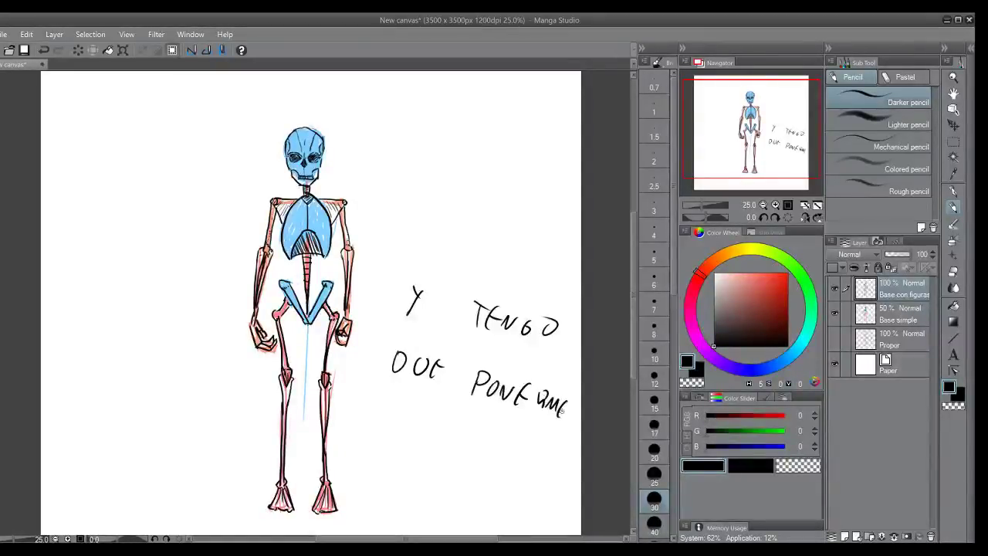
mouse_move(404, 395)
left_mouse_down()
mouse_move(400, 416)
mouse_move(433, 407)
mouse_move(467, 441)
left_mouse_up()
left_click_drag(473, 421, 552, 448)
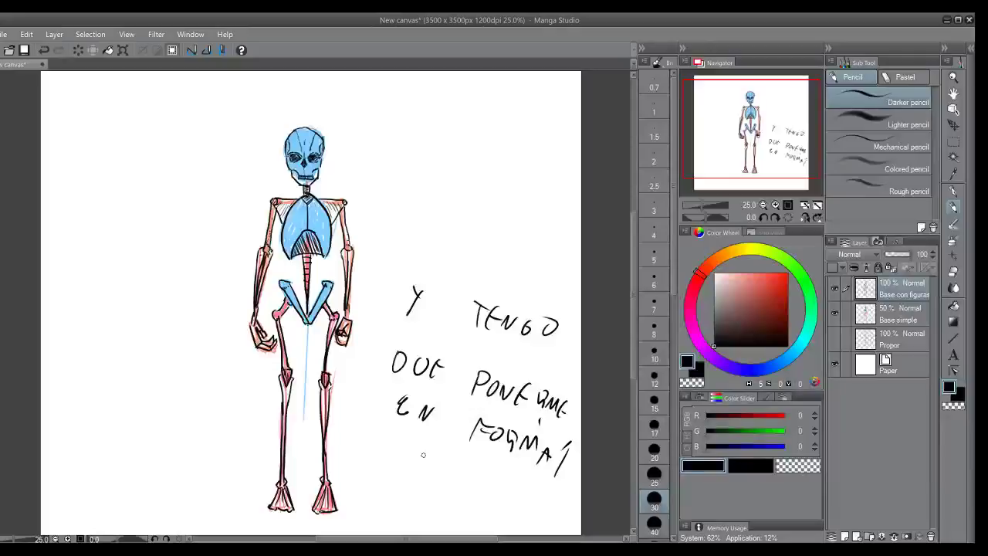
mouse_move(444, 460)
left_mouse_down()
mouse_move(462, 459)
mouse_move(448, 477)
mouse_move(422, 468)
mouse_move(443, 494)
left_mouse_up()
- Undo all strokes of the small face and the "Y TENGO QUE PONERME EN FORMA!" note
key("ctrl+z")
key("ctrl+z")
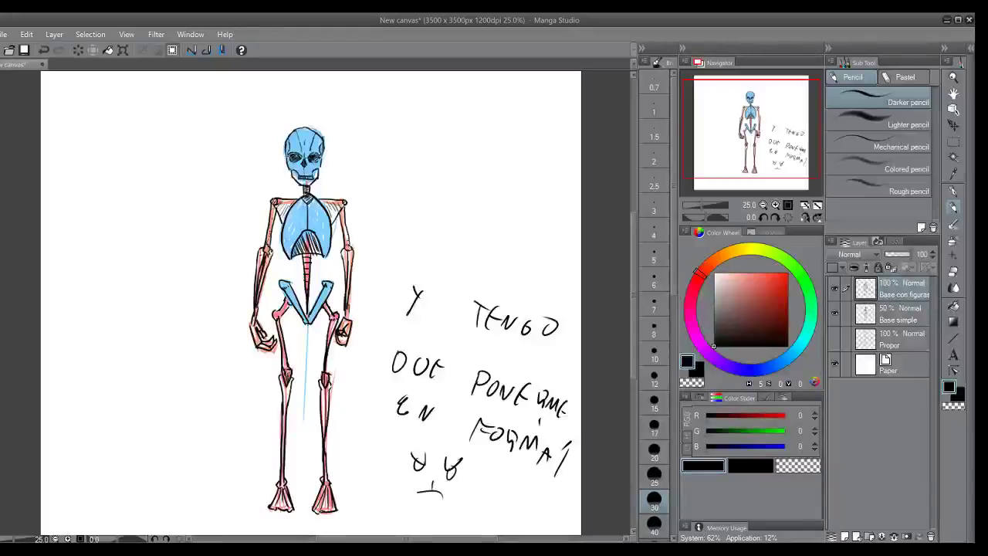
key("ctrl+z")
key("ctrl+z")
key("ctrl+z")
key("ctrl+z")
key("ctrl+z")
key("ctrl+z")
key("ctrl+z")
key("ctrl+z")
key("ctrl+z")
key("ctrl+z")
key("ctrl+z")
key("ctrl+z")
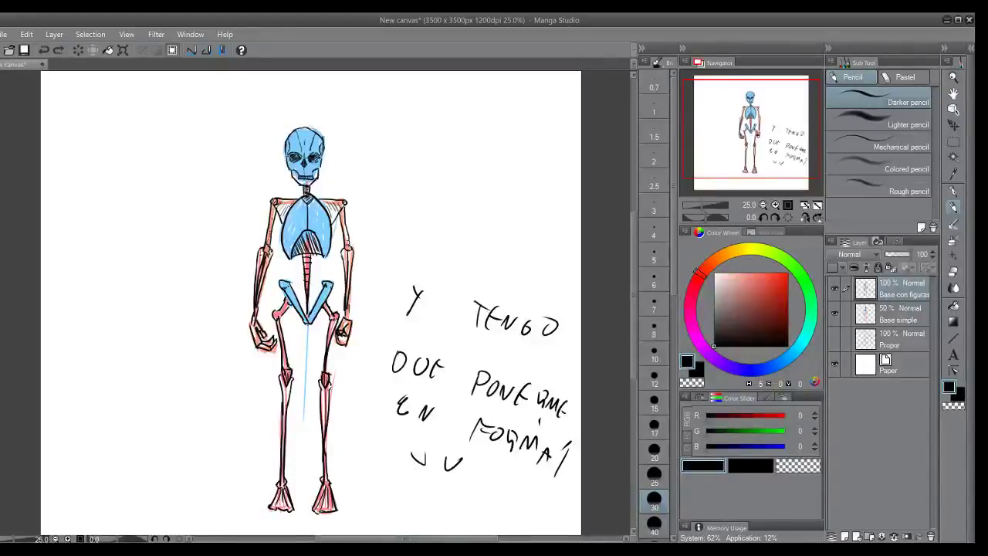
key("ctrl+z")
key("ctrl+z")
key("ctrl+z")
key("ctrl+z")
key("ctrl+z")
key("ctrl+z")
key("ctrl+z")
key("ctrl+z")
key("ctrl+z")
key("ctrl+z")
key("ctrl+z")
key("ctrl+z")
key("ctrl+z")
key("ctrl+z")
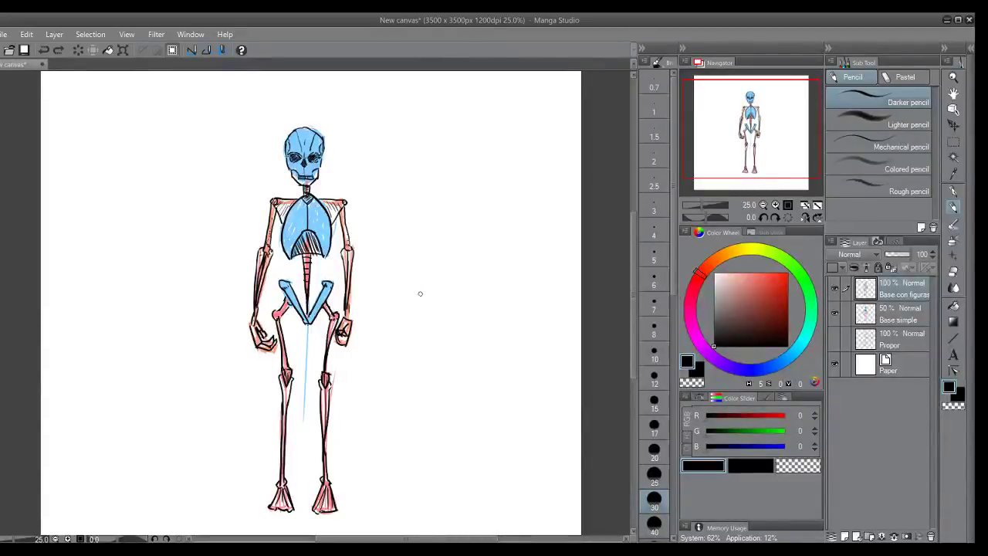
- Handwrite the farewell "NÓS VEMÓS MUSHASHÓS" in black on three lines beside the skeleton, with small marks below it
mouse_move(418, 302)
left_mouse_down()
mouse_move(438, 287)
mouse_move(466, 294)
mouse_move(453, 283)
left_mouse_up()
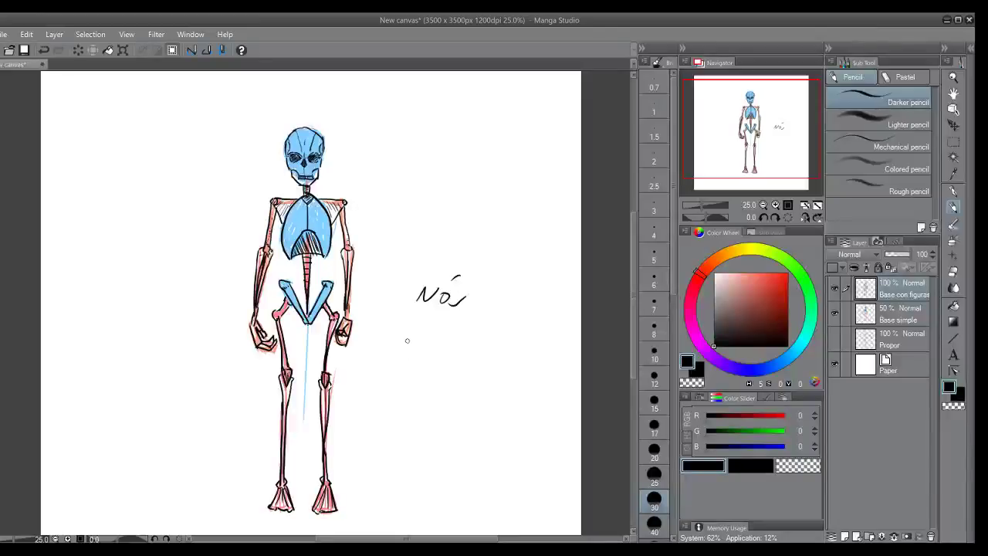
mouse_move(413, 325)
left_mouse_down()
mouse_move(482, 362)
mouse_move(473, 373)
left_mouse_up()
left_click_drag(477, 333, 470, 344)
mouse_move(392, 413)
left_mouse_down()
mouse_move(488, 437)
mouse_move(503, 423)
mouse_move(513, 449)
left_mouse_up()
mouse_move(527, 429)
left_mouse_down()
mouse_move(527, 450)
mouse_move(537, 451)
left_mouse_up()
left_click_drag(523, 440, 550, 432)
mouse_move(543, 421)
left_mouse_down()
mouse_move(557, 413)
mouse_move(549, 457)
mouse_move(557, 421)
left_mouse_up()
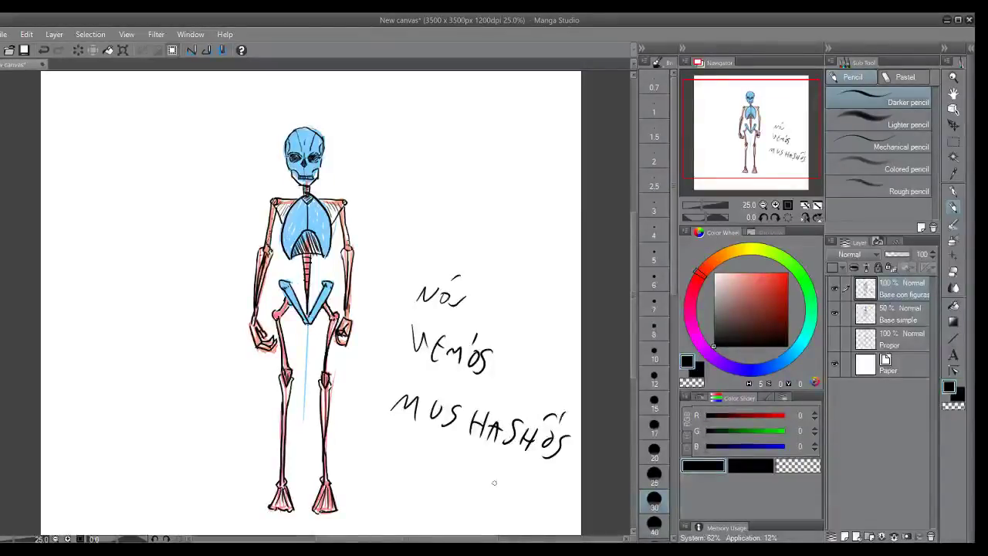
left_click(447, 453)
left_click_drag(427, 463, 453, 460)
- Undo all strokes of the "NÓS VEMÓS MUSHASHÓS" farewell and the marks below it
key("ctrl+z")
key("ctrl+z")
key("ctrl+z")
key("ctrl+z")
key("ctrl+z")
key("ctrl+z")
key("ctrl+z")
key("ctrl+z")
key("ctrl+z")
key("ctrl+z")
key("ctrl+z")
key("ctrl+z")
key("ctrl+z")
key("ctrl+z")
key("ctrl+z")
key("ctrl+z")
key("ctrl+z")
key("ctrl+z")
key("ctrl+z")
key("ctrl+z")
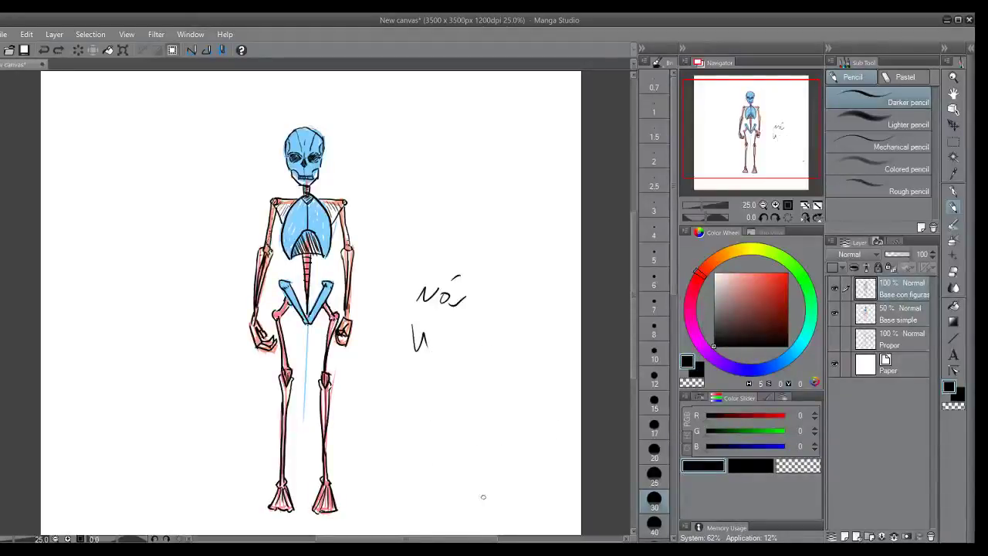
key("ctrl+z")
key("ctrl+z")
key("ctrl+z")
key("ctrl+z")
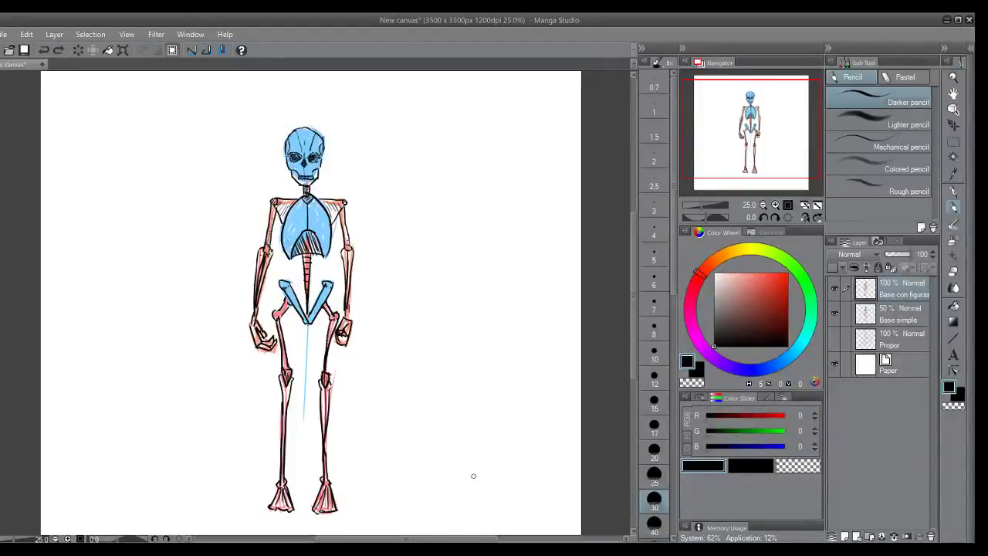